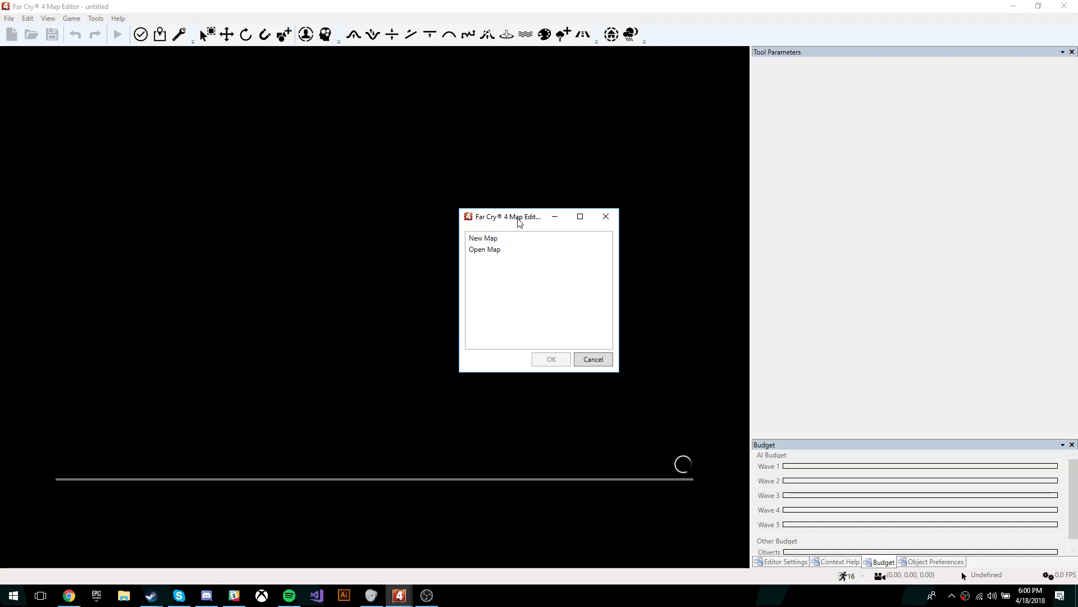
Step: Create a new map with ASSAULT as the mission objective and Empty Map terrain
drag(518, 221, 519, 220)
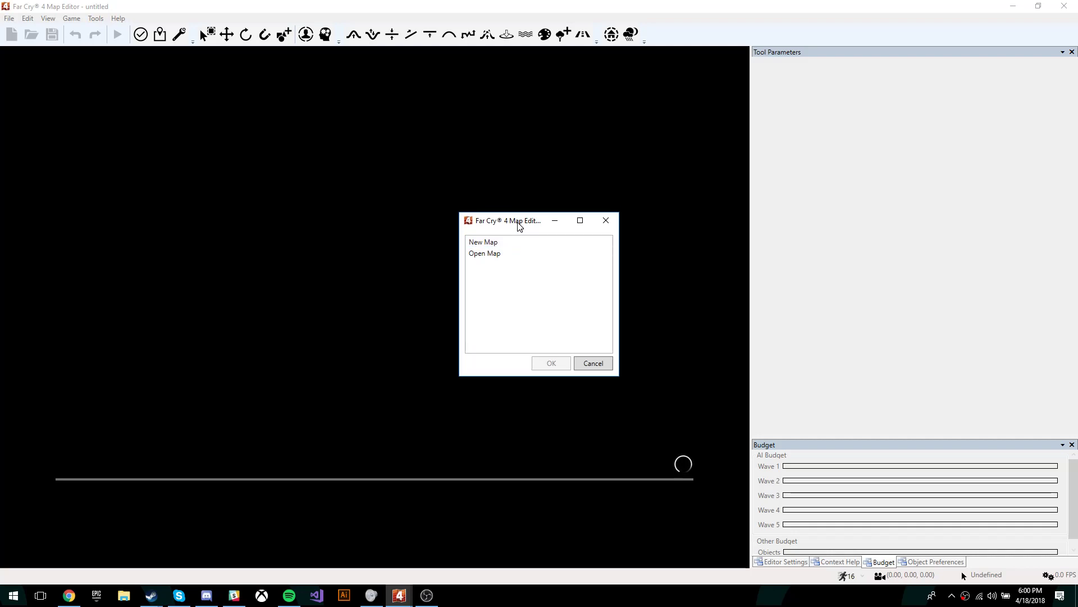
click(514, 238)
double_click(513, 238)
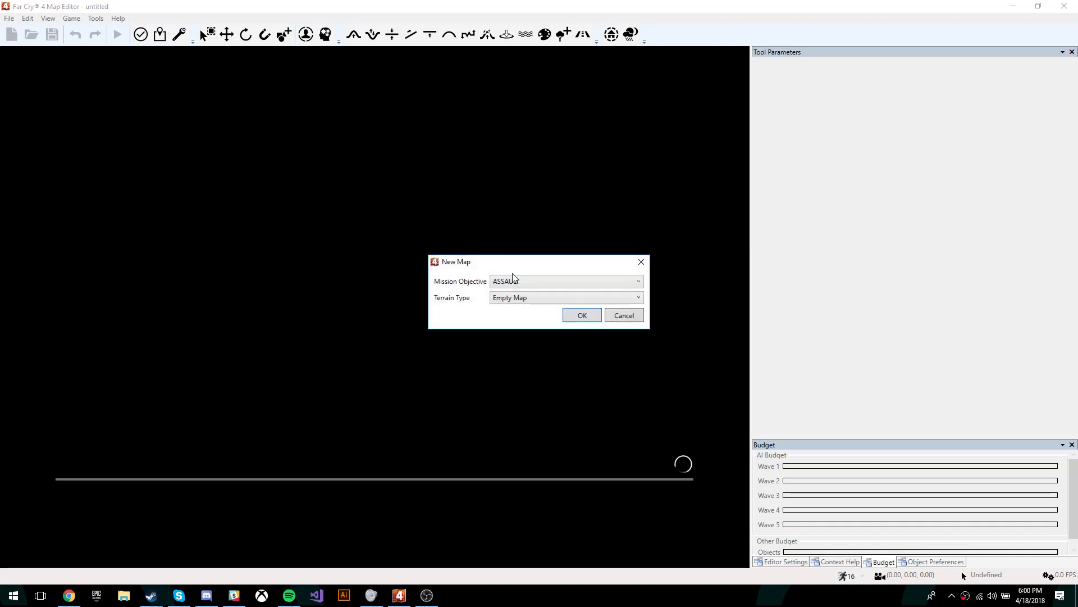
click(534, 282)
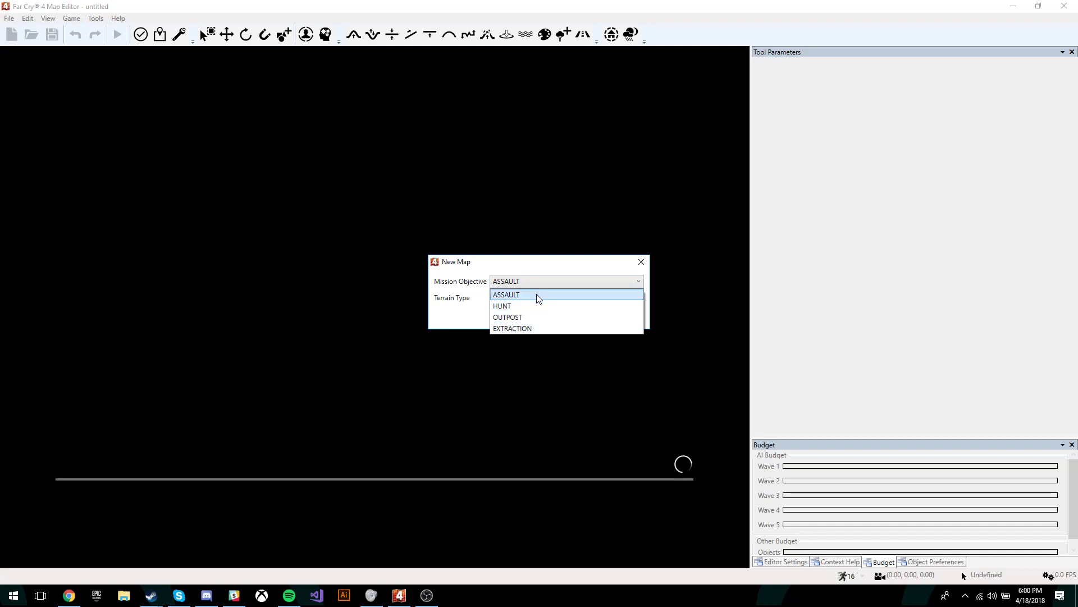
click(537, 295)
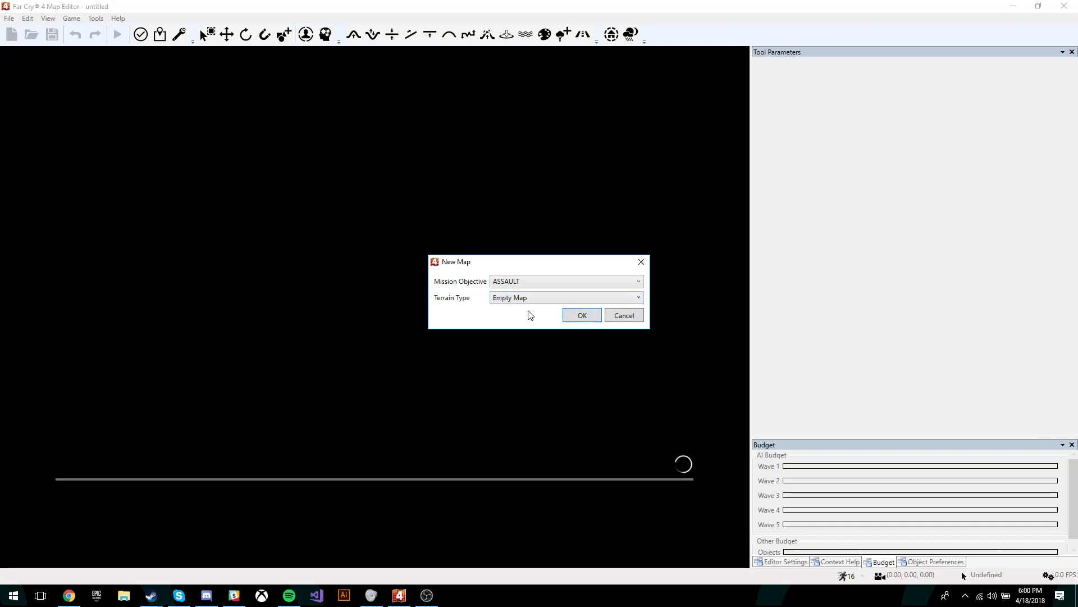
click(524, 303)
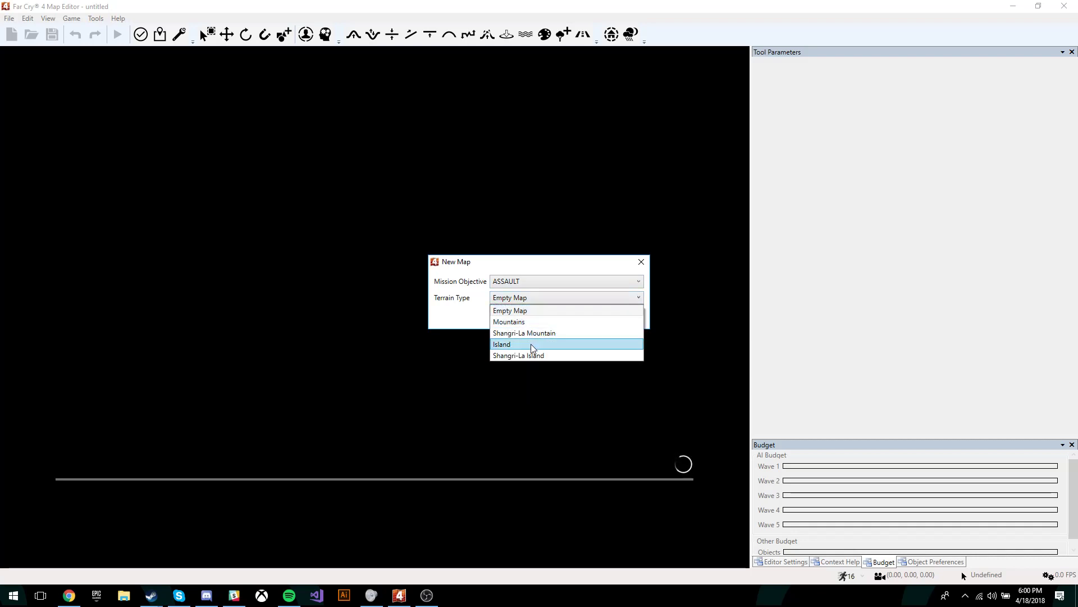
click(536, 313)
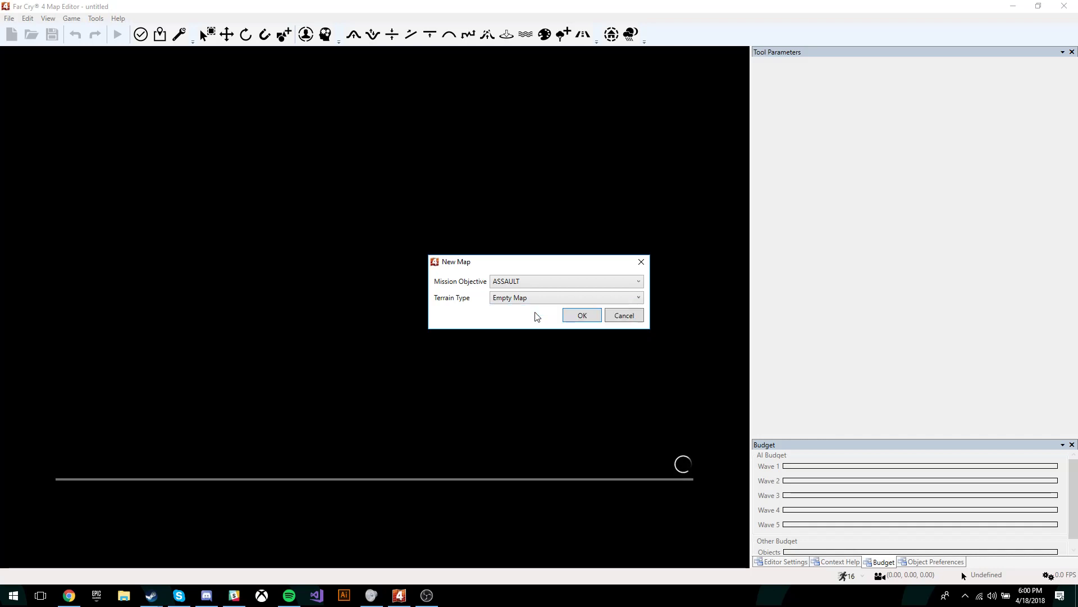
click(581, 316)
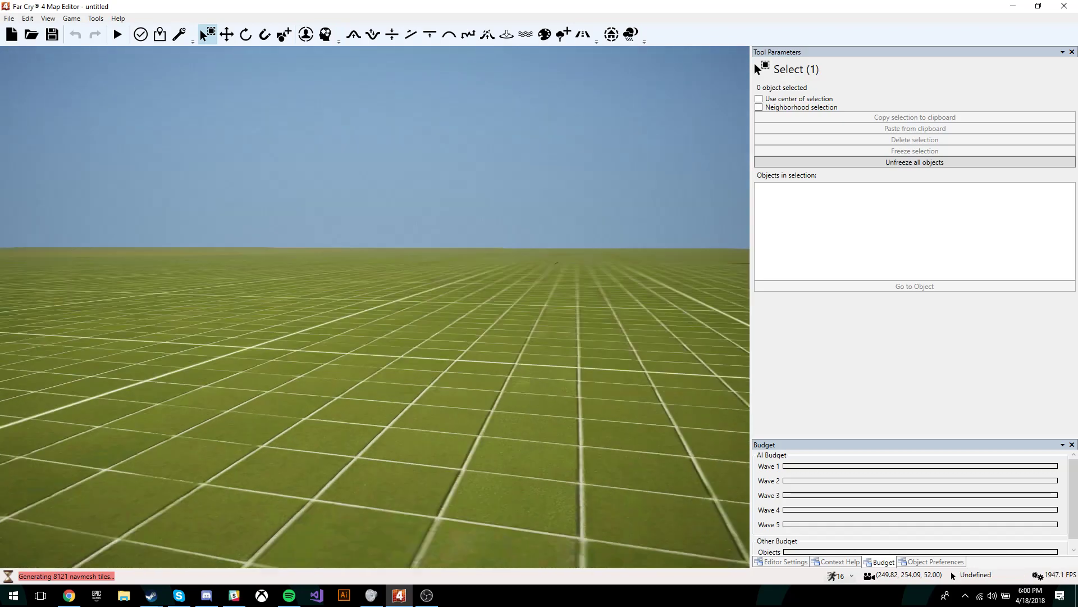
Step: Orbit and fly the camera to survey the flat grid map
mouse_move(533, 297)
right_down()
mouse_move(562, 349)
mouse_move(534, 297)
right_up()
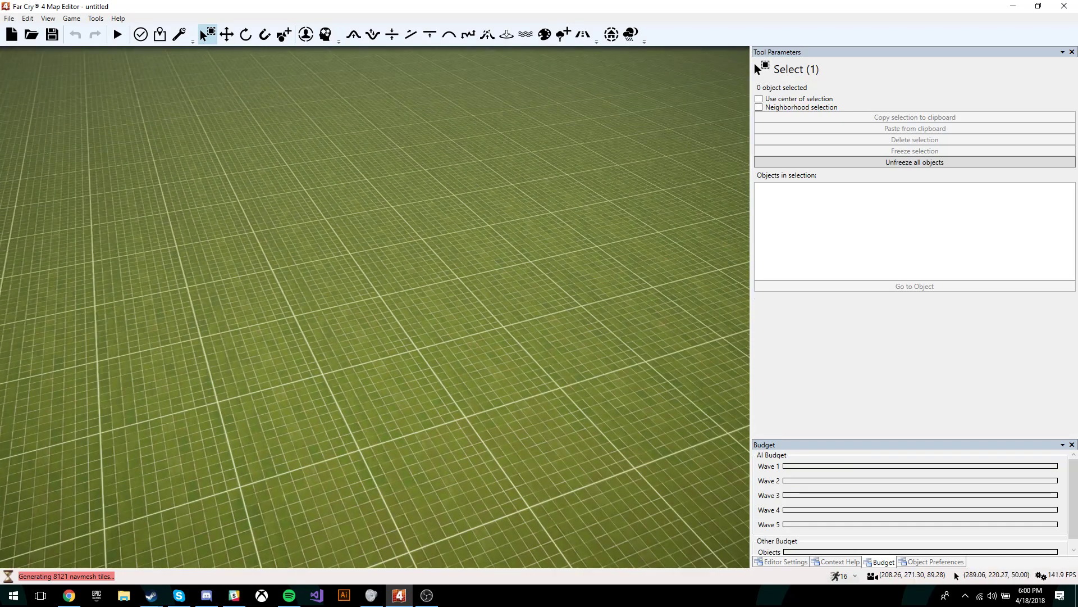
right_drag(478, 176, 402, 174)
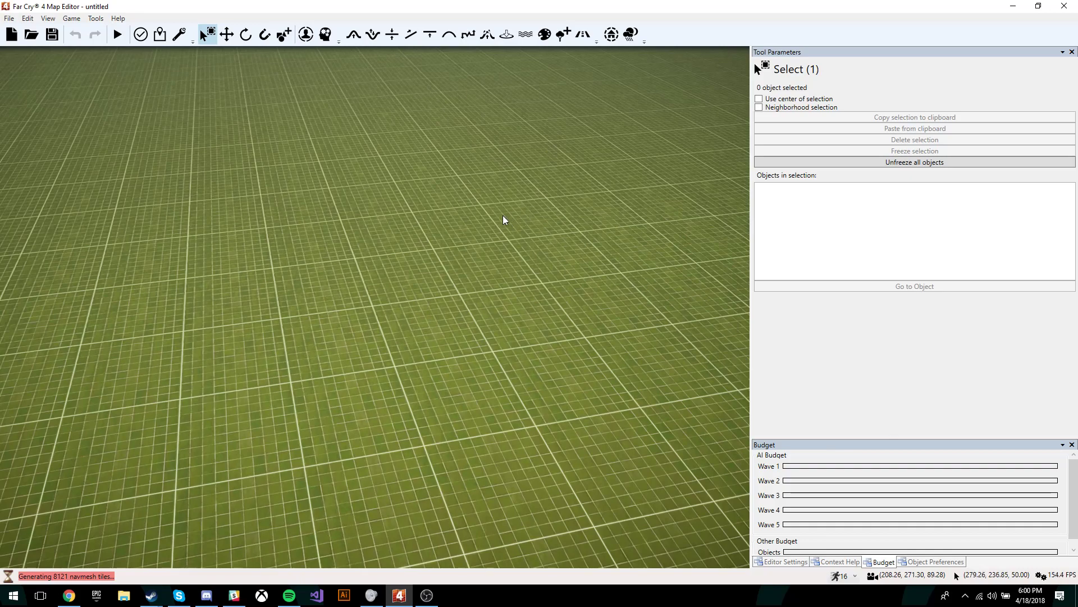
right_drag(571, 110, 522, 59)
key(s)
right_drag(600, 226, 537, 217)
key(w)
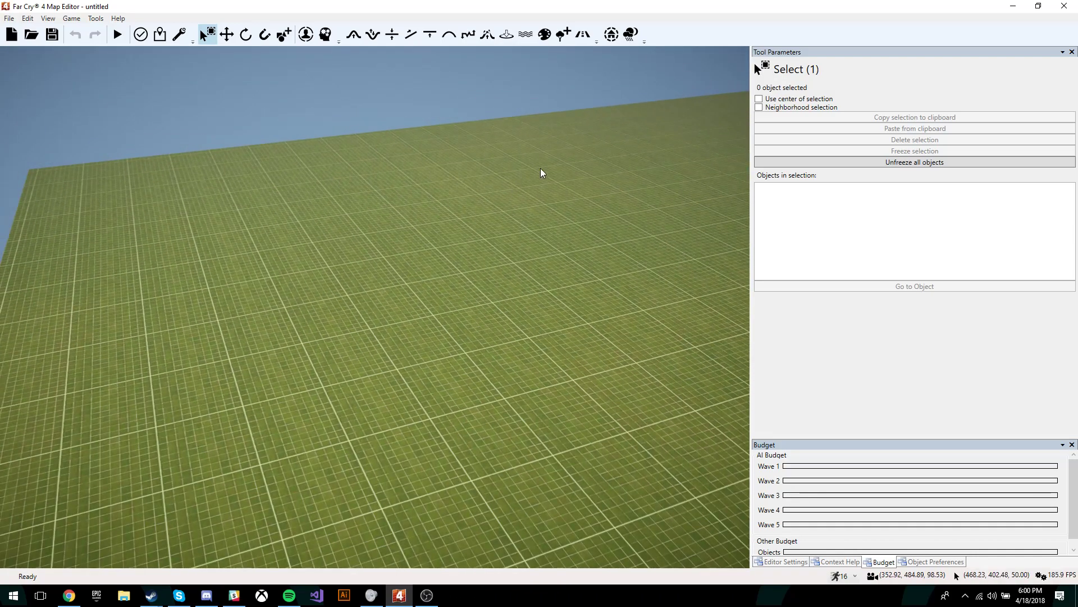
mouse_move(540, 167)
right_down()
mouse_move(533, 185)
mouse_move(531, 137)
mouse_move(551, 149)
mouse_move(551, 213)
mouse_move(544, 178)
right_up()
Step: Fly across the ground toward the horizon and activate the Texture Painter (F11)
key(w)
key(s)
key(d)
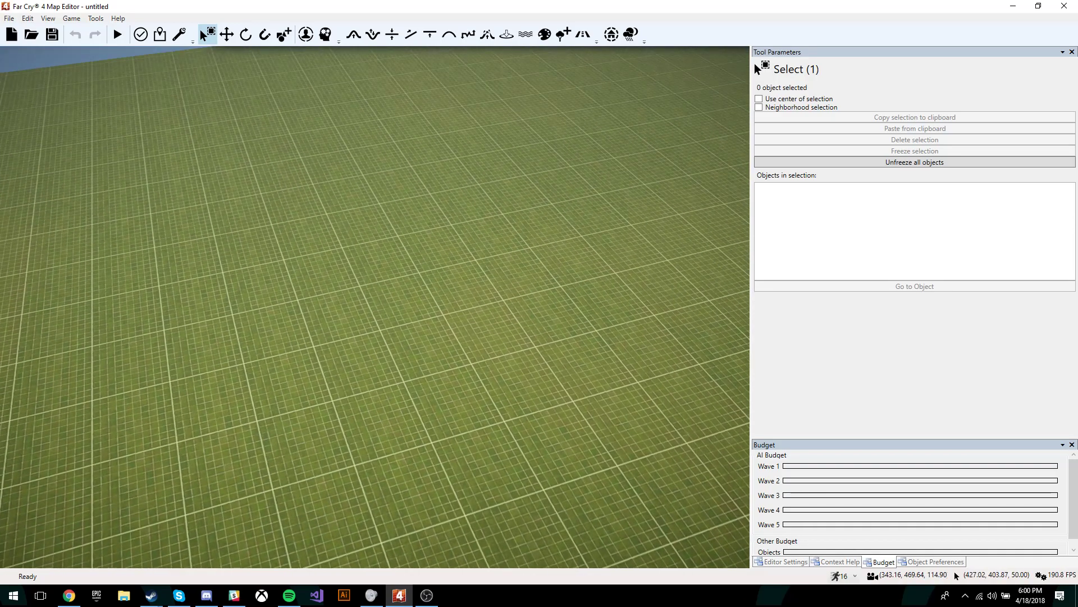
right_drag(577, 213, 561, 179)
key(w)
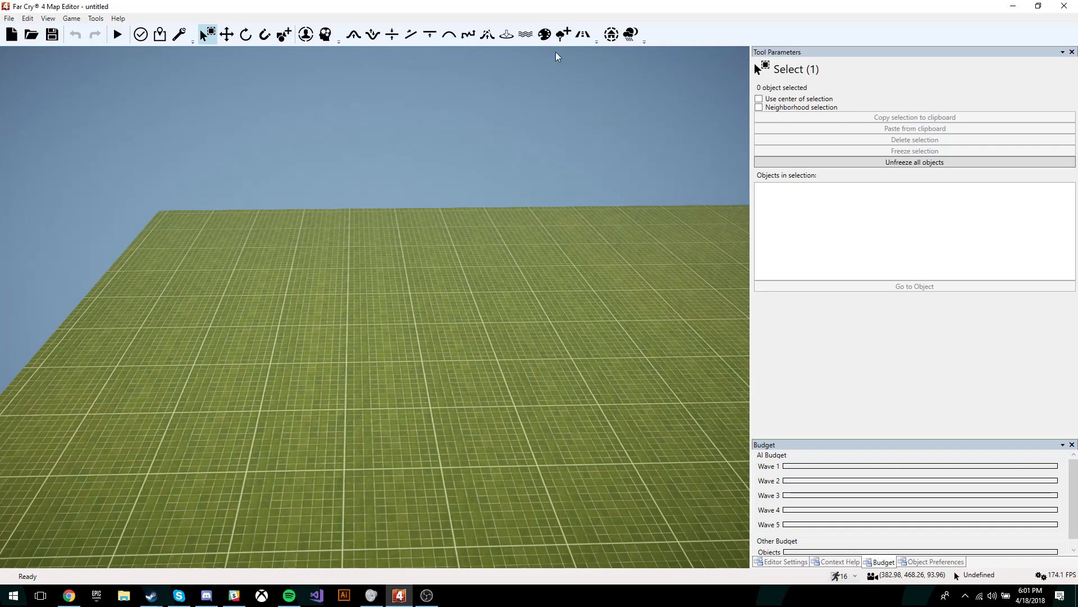
right_drag(522, 207, 508, 298)
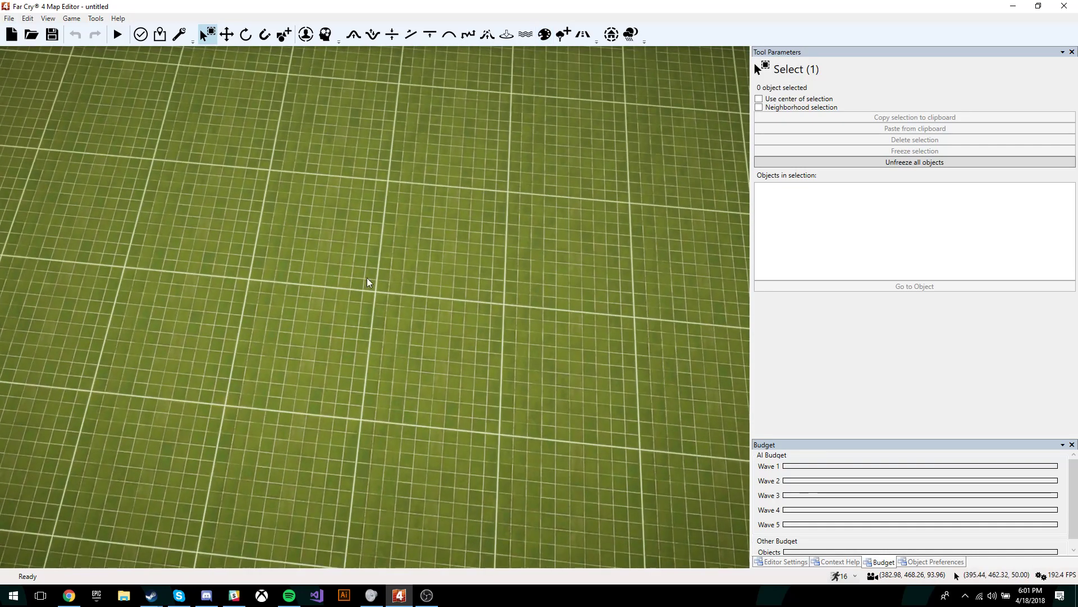
right_drag(486, 227, 476, 252)
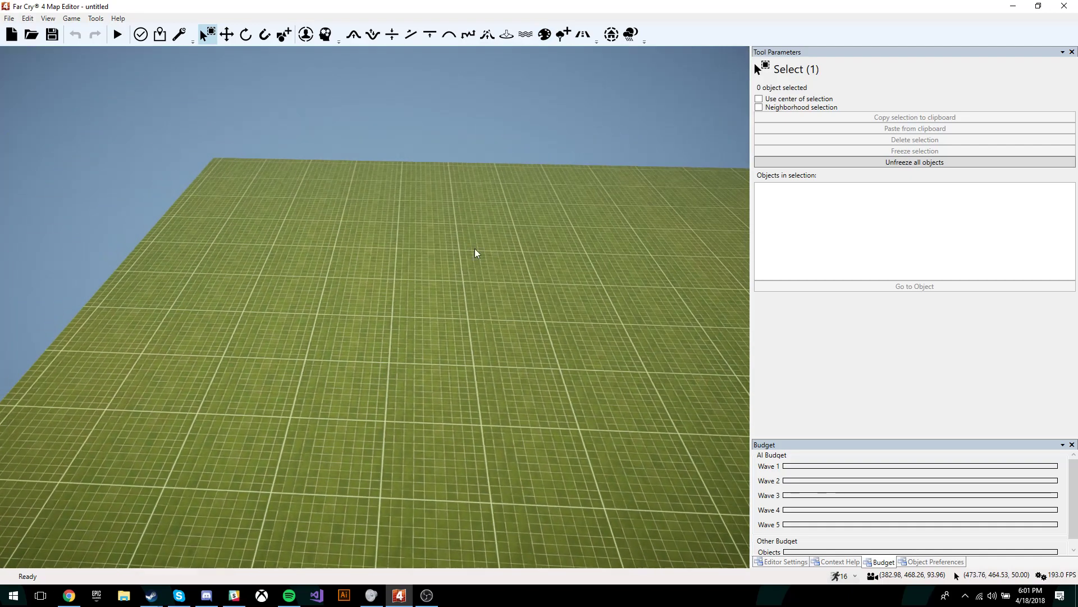
click(544, 40)
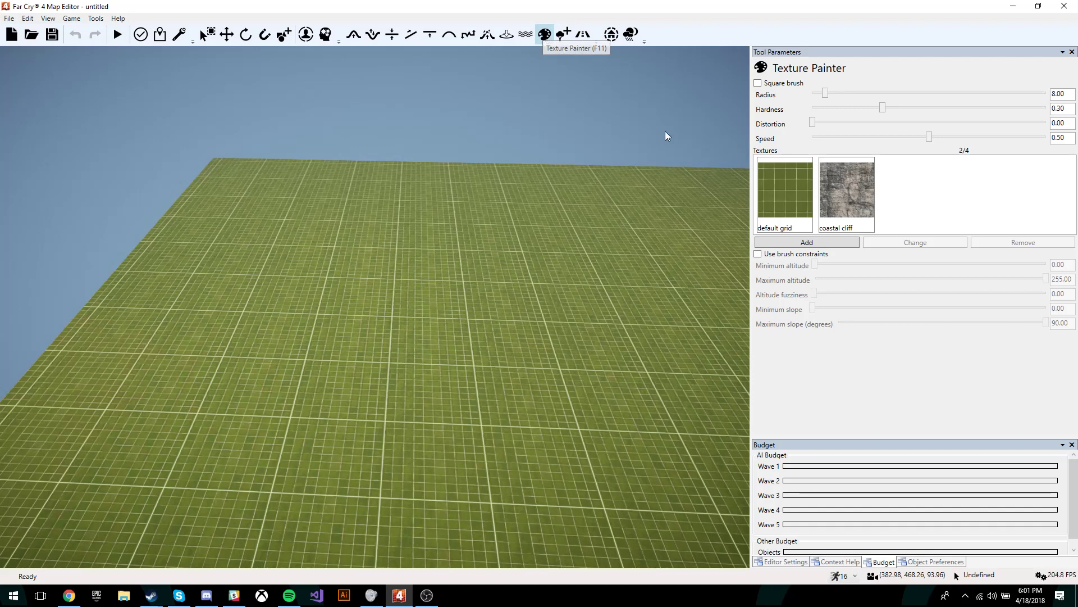
Step: Replace the default grid texture slot with jungle leaves grass
click(783, 208)
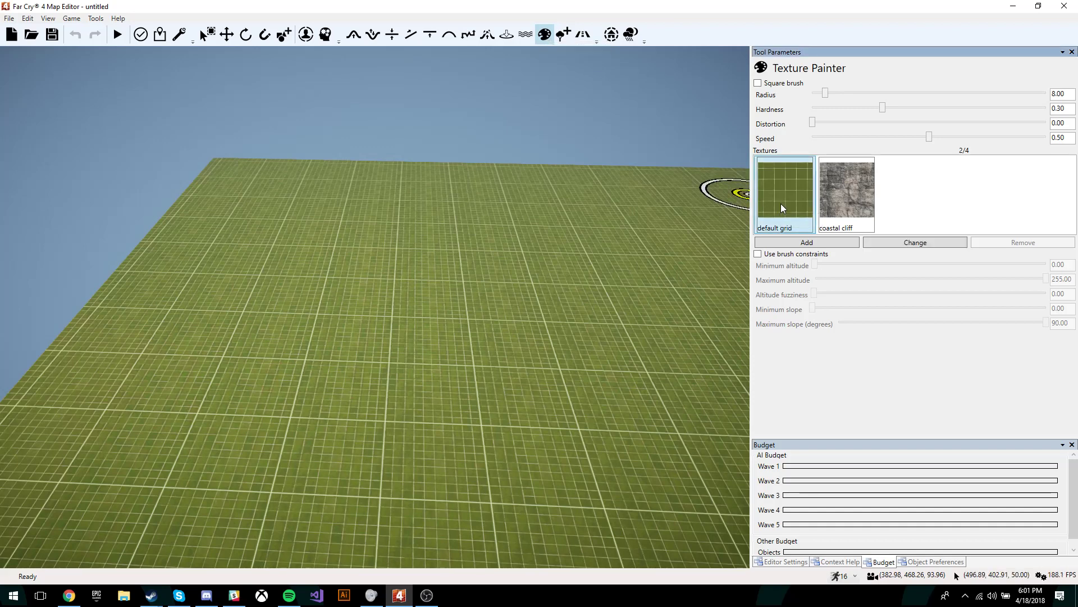
click(933, 242)
drag(689, 216, 692, 353)
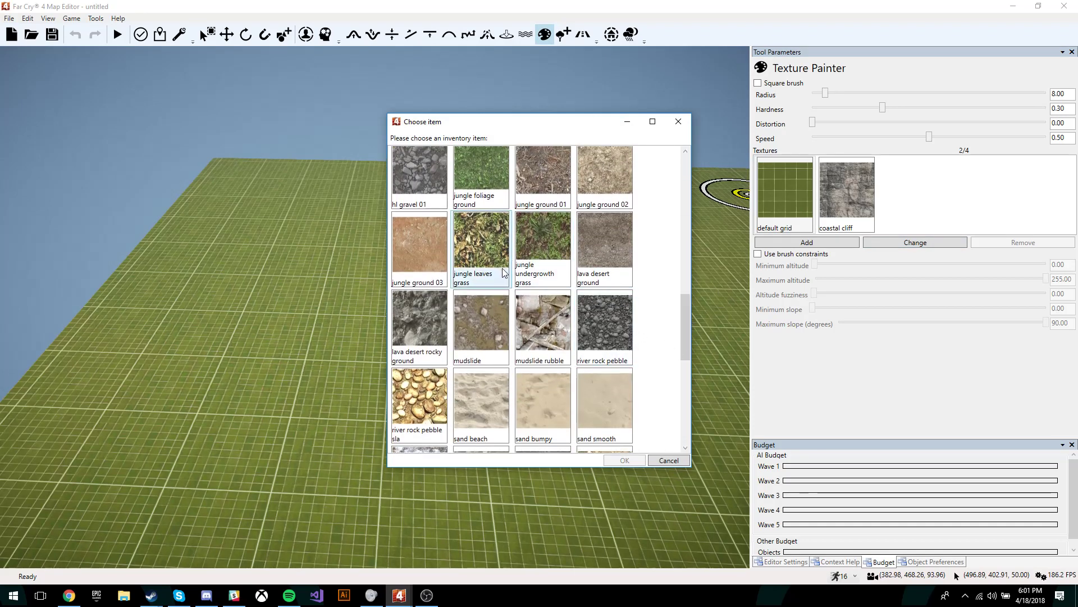
double_click(483, 257)
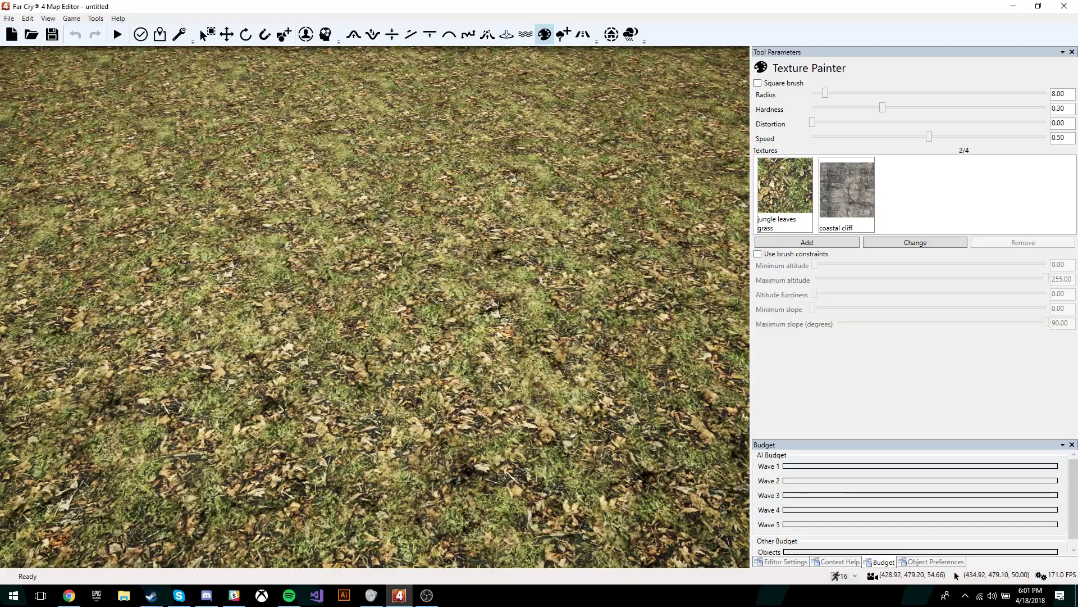
mouse_move(526, 365)
right_down()
mouse_move(534, 281)
mouse_move(526, 303)
right_up()
key(w)
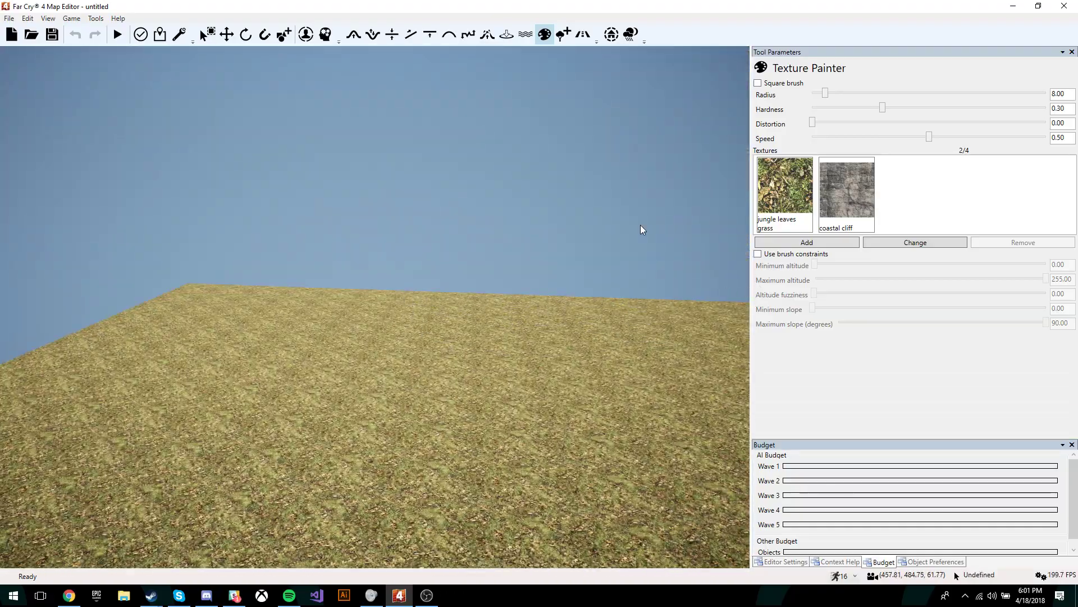
right_drag(315, 208, 326, 206)
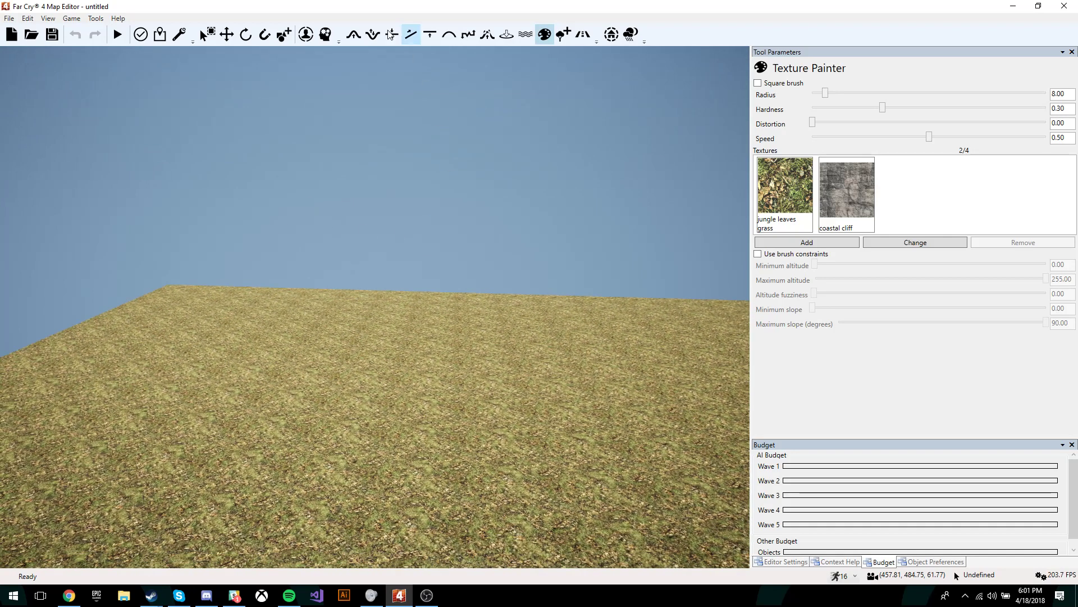
Step: Raise a central hill and its adjoining slopes with the Bump brush
click(354, 35)
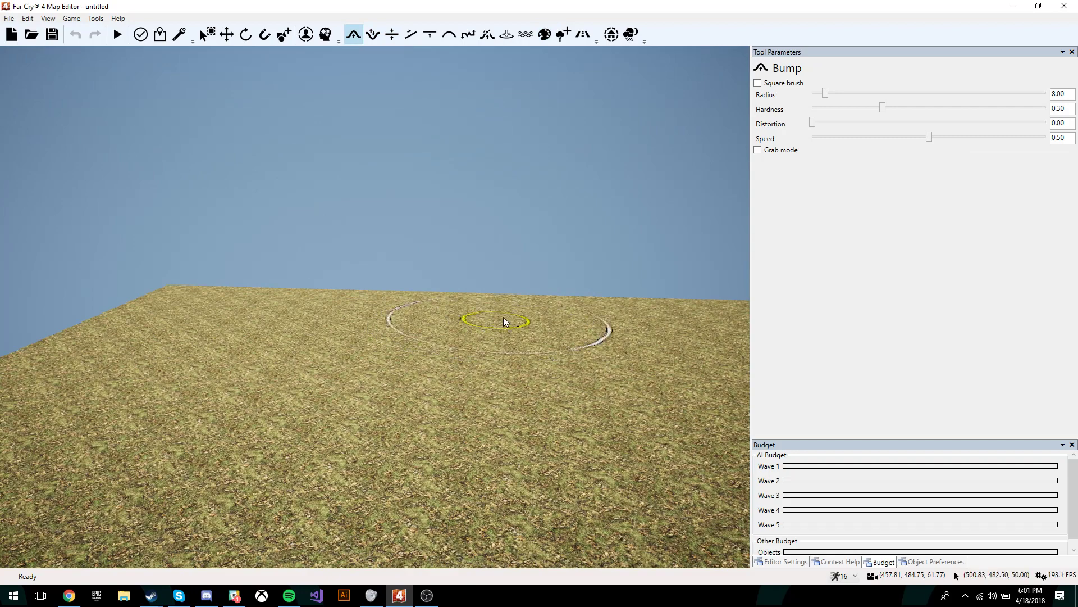
right_drag(504, 317, 505, 332)
key(s)
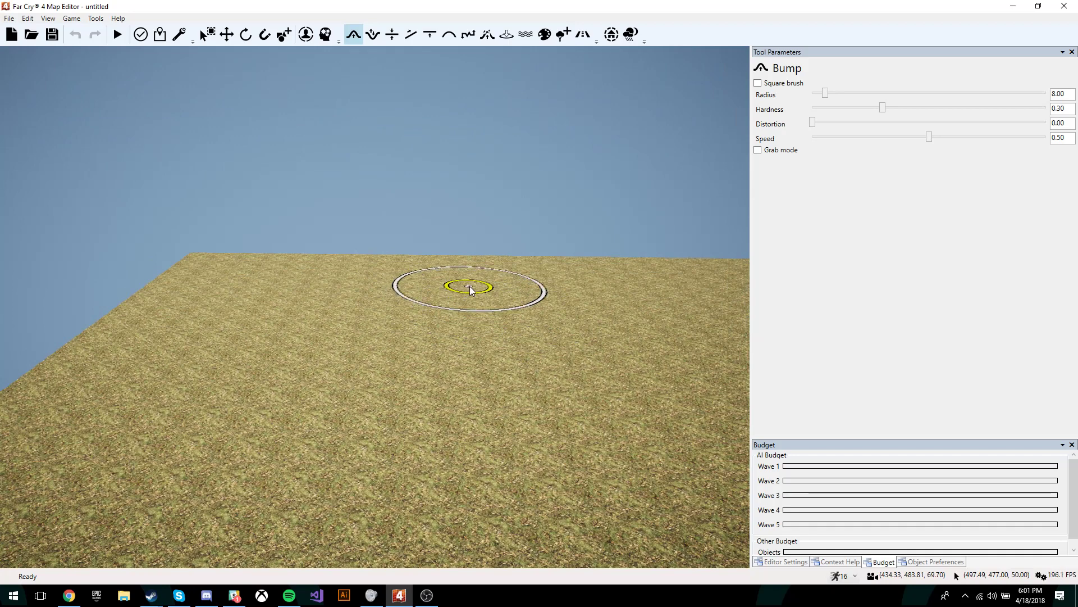
mouse_move(476, 287)
mouse_down()
mouse_move(427, 253)
mouse_move(396, 292)
mouse_move(481, 252)
mouse_move(561, 330)
mouse_move(336, 361)
mouse_move(498, 375)
mouse_move(529, 275)
mouse_up()
mouse_move(530, 275)
right_down()
mouse_move(386, 270)
mouse_move(498, 312)
right_up()
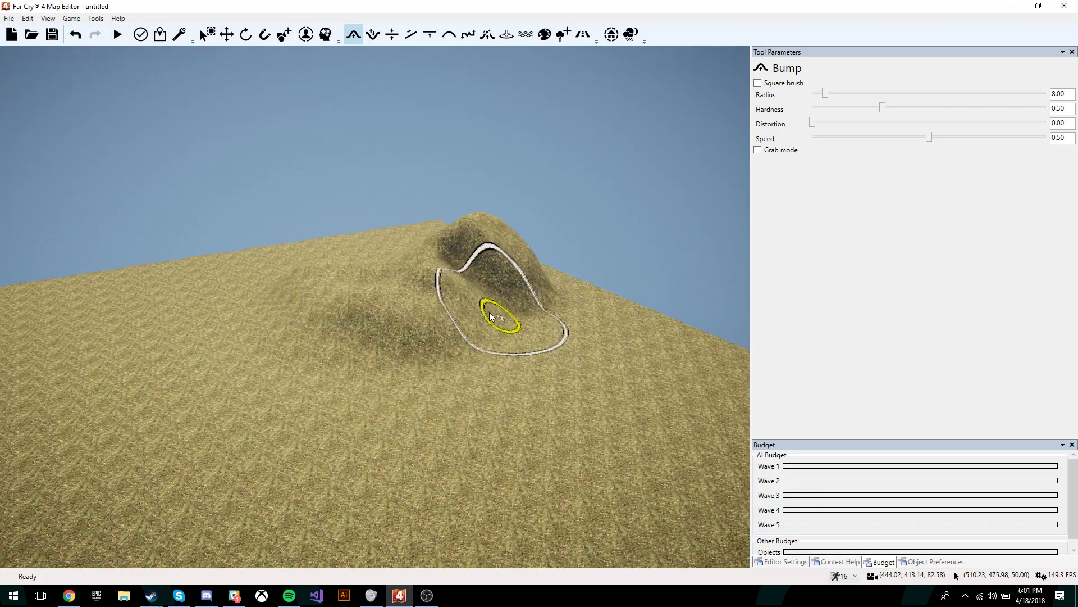
mouse_move(498, 313)
mouse_down()
mouse_move(490, 347)
mouse_move(393, 315)
mouse_up()
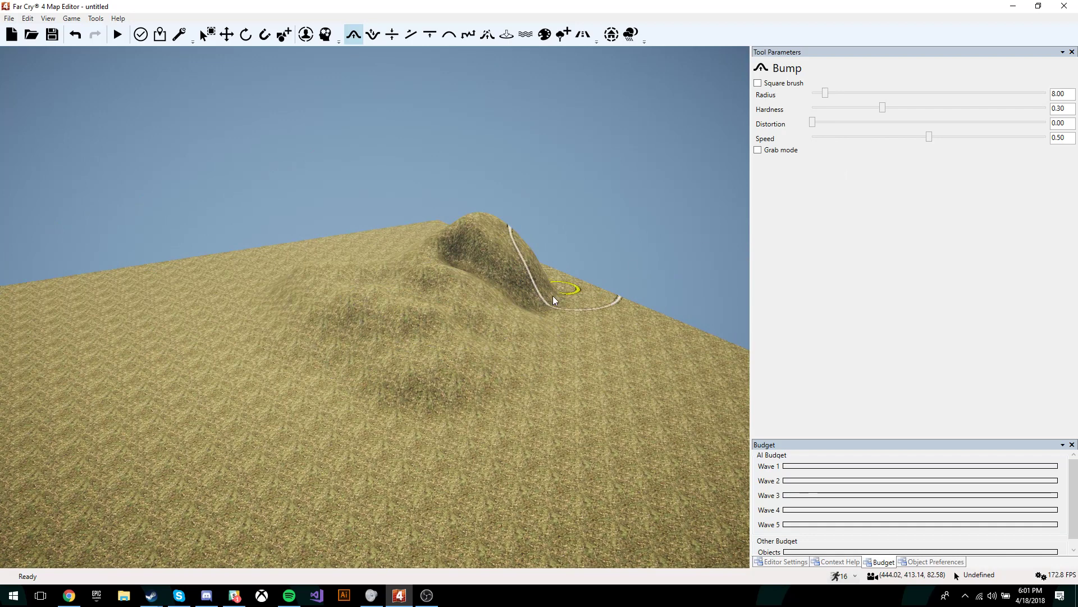
mouse_move(553, 301)
mouse_down()
mouse_move(534, 306)
mouse_move(517, 336)
mouse_move(489, 337)
mouse_move(498, 321)
mouse_move(489, 354)
mouse_move(360, 320)
mouse_move(393, 317)
mouse_move(481, 393)
mouse_move(408, 386)
mouse_move(474, 392)
mouse_move(731, 132)
mouse_up()
key(w)
key(a)
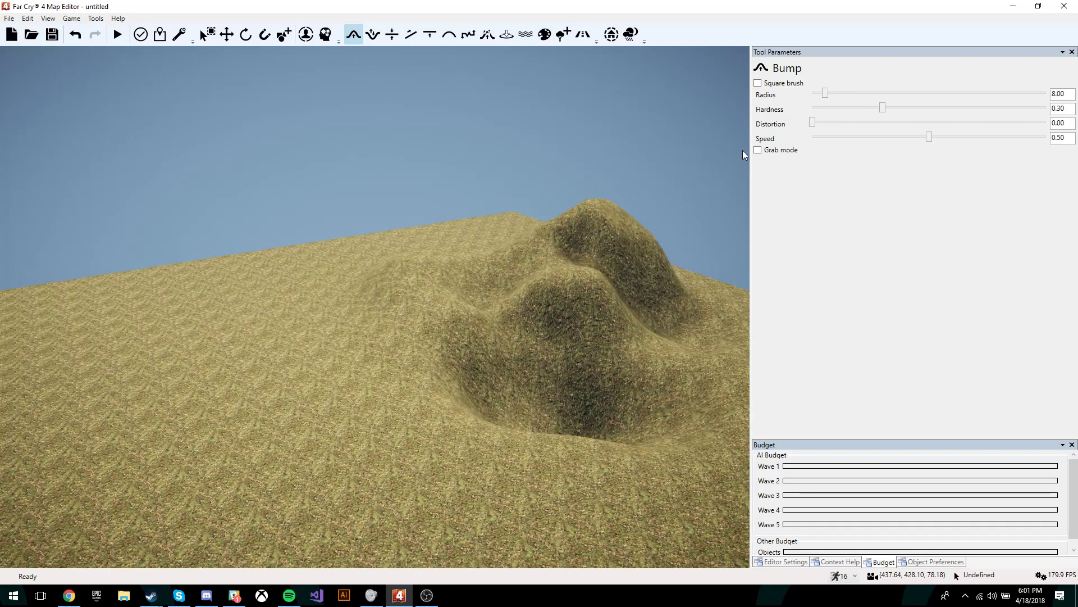
Step: Enable Grab mode and pull the terrain up into a ridge beside the hills
click(758, 151)
right_drag(646, 251, 679, 247)
key(w)
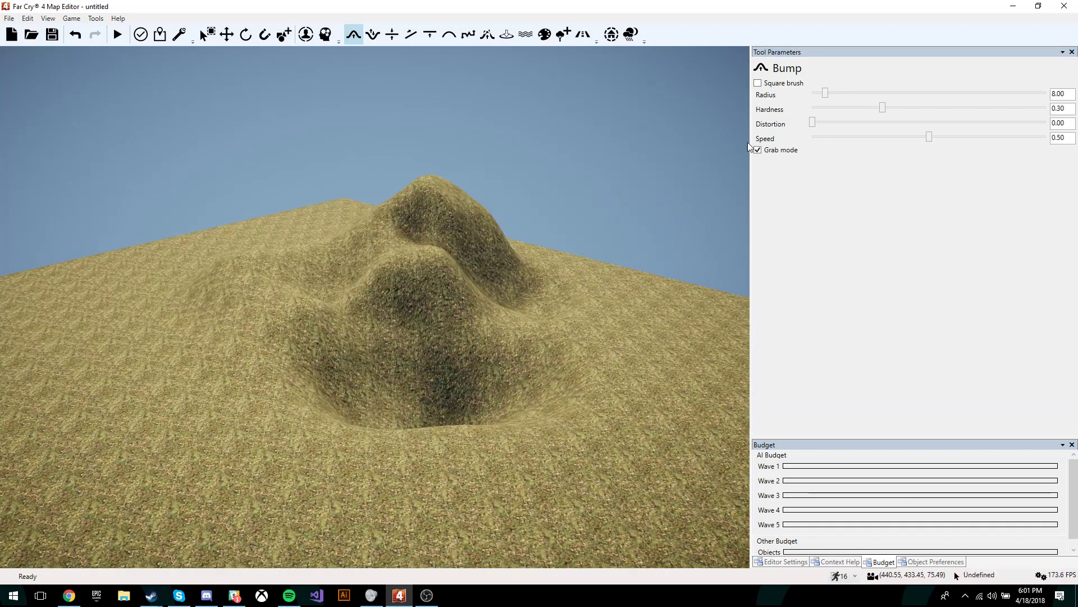
key(s)
mouse_move(404, 329)
right_down()
mouse_move(530, 323)
mouse_move(421, 336)
right_up()
key(a)
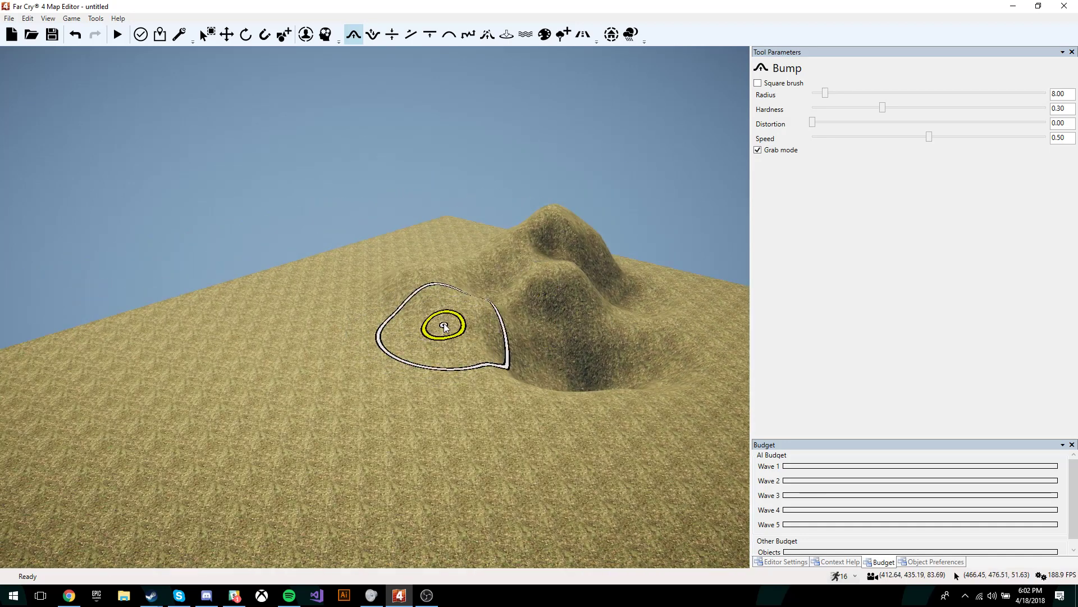
mouse_move(444, 326)
mouse_down()
mouse_move(434, 281)
mouse_move(481, 289)
mouse_move(485, 258)
mouse_up()
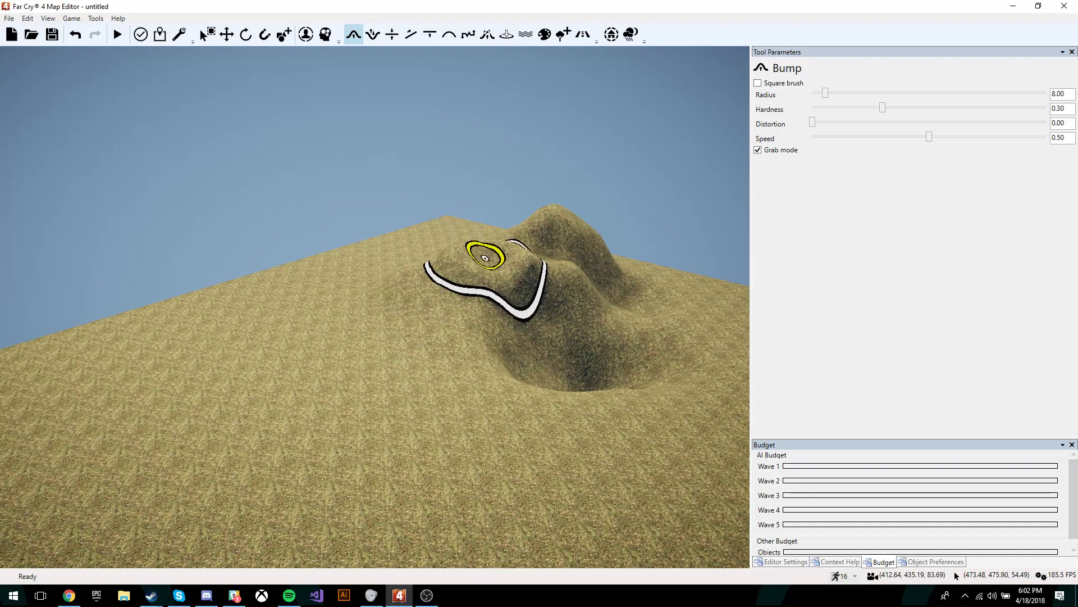
key(w)
mouse_move(579, 394)
right_down()
mouse_move(377, 441)
mouse_move(539, 378)
right_up()
Step: Lift the pit floor and pull up a tall column on the flat ground
drag(374, 362, 374, 338)
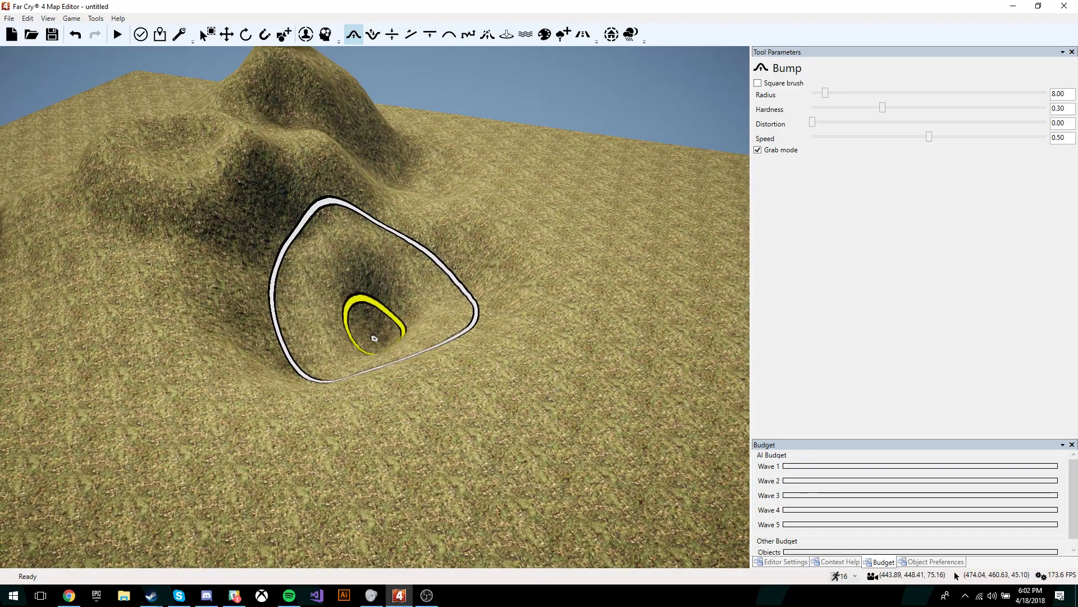
scroll(397, 353, down, 3)
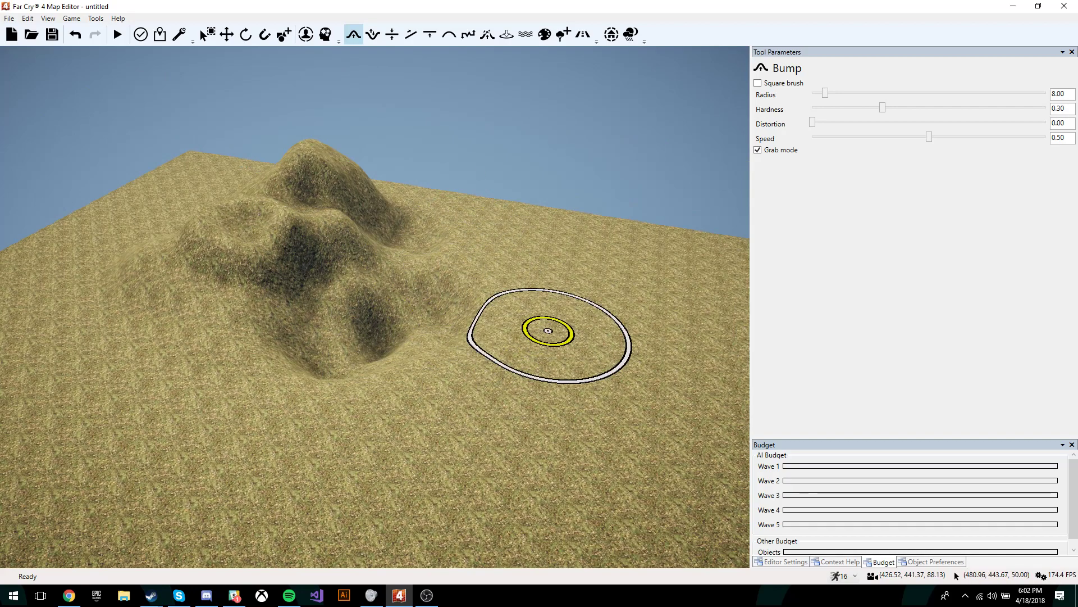
drag(549, 330, 586, 151)
key(s)
right_drag(416, 284, 385, 295)
key(s)
key(a)
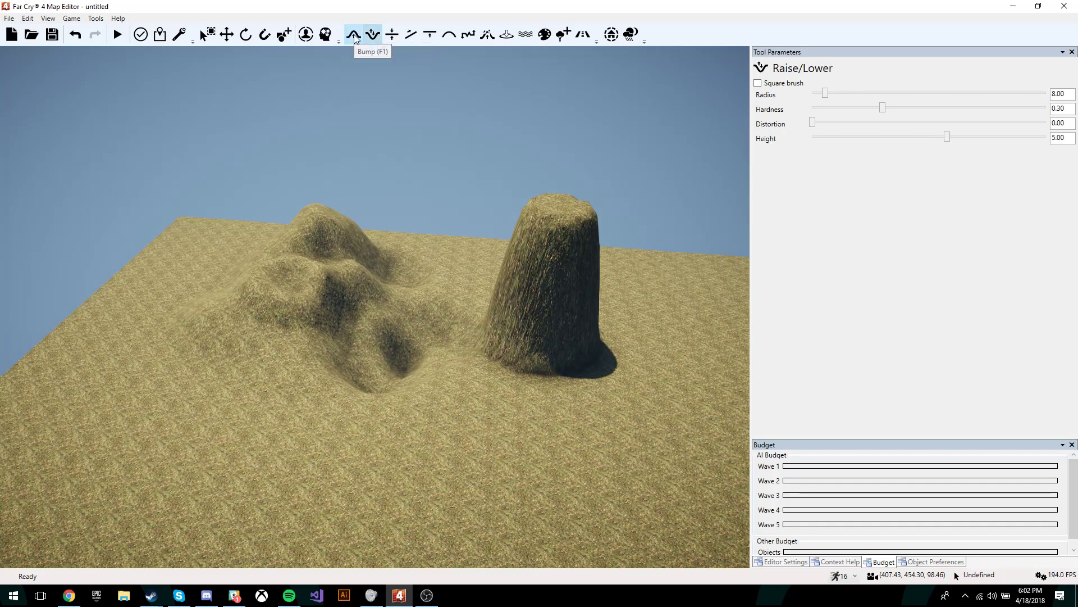
Step: Fill the dark hollow, set brush Height to 16.77, and raise a foreground plateau
mouse_move(356, 270)
mouse_down()
mouse_move(366, 344)
mouse_move(361, 265)
mouse_move(403, 299)
mouse_move(409, 277)
mouse_move(368, 276)
mouse_move(321, 234)
mouse_move(409, 327)
mouse_move(406, 394)
mouse_move(506, 412)
mouse_move(441, 489)
mouse_move(522, 474)
mouse_move(528, 422)
mouse_move(501, 393)
mouse_move(414, 385)
mouse_move(311, 429)
mouse_move(329, 428)
mouse_up()
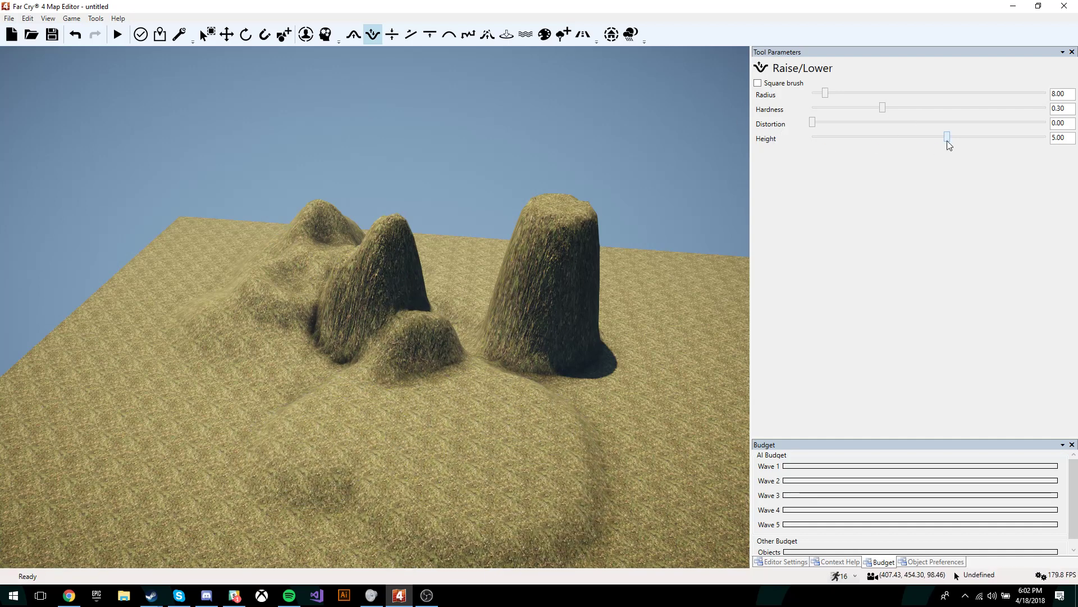
drag(947, 141, 919, 138)
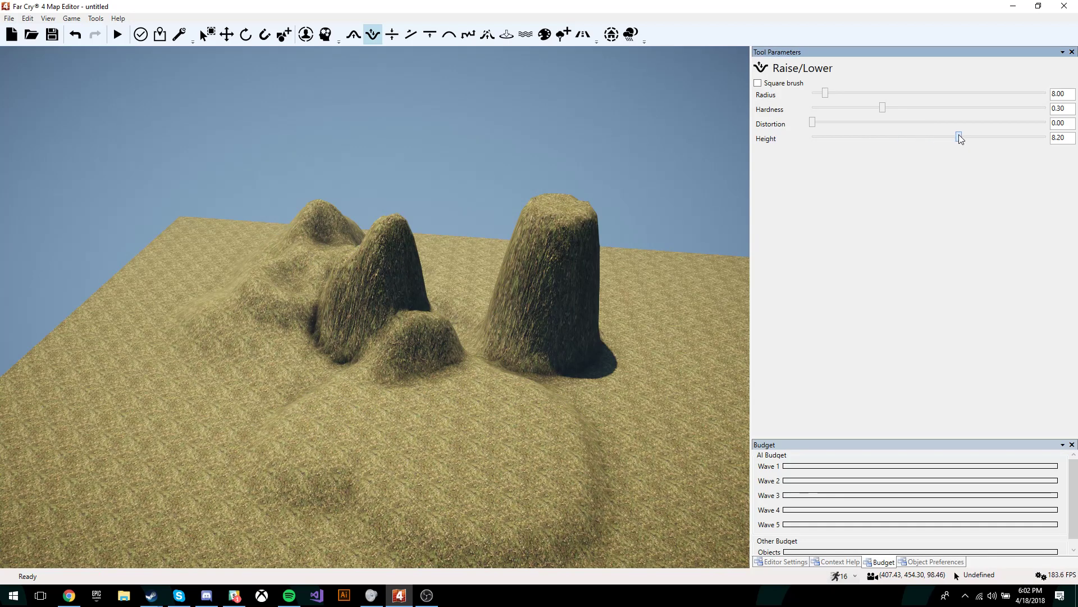
mouse_move(513, 429)
mouse_down()
mouse_move(496, 364)
mouse_move(544, 409)
mouse_move(486, 387)
mouse_up()
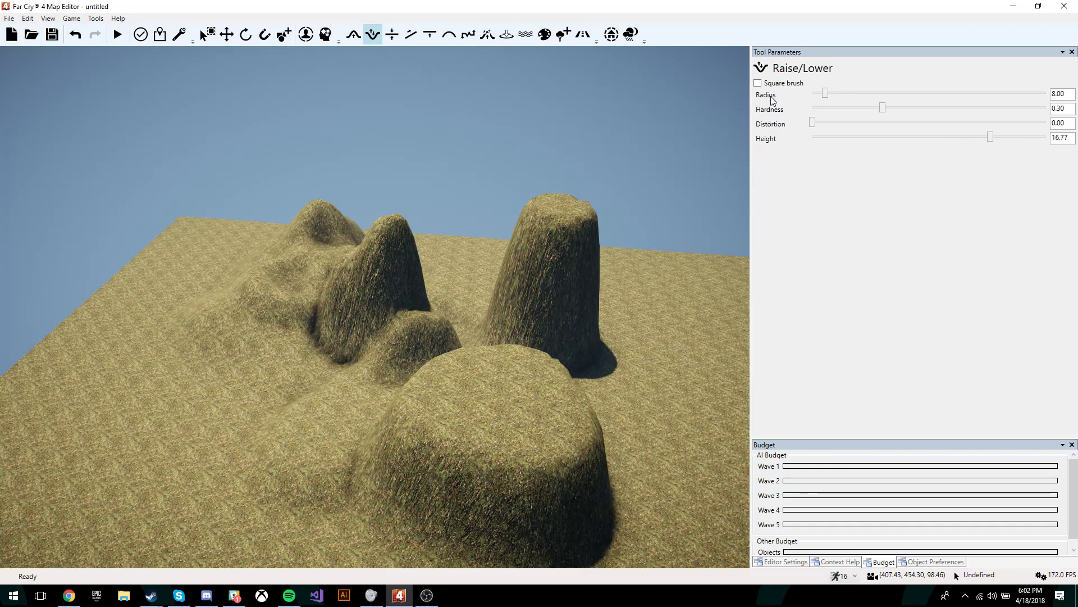
Step: With Radius 35, lift the hill area into a broad mound and raise Hardness to 1.00
drag(827, 94, 876, 94)
scroll(466, 267, down, 10)
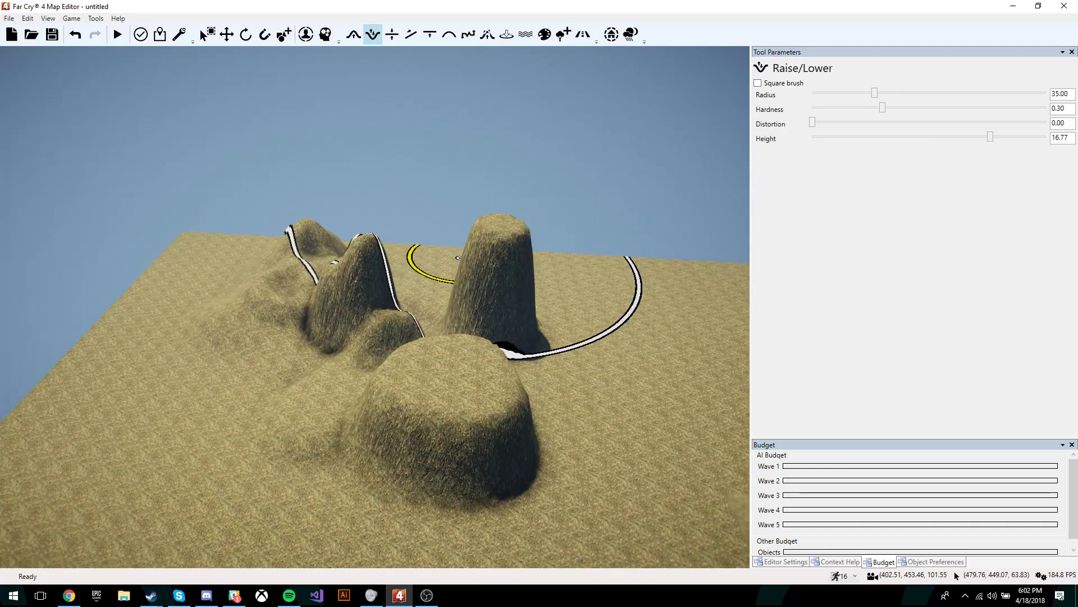
right_drag(466, 267, 503, 275)
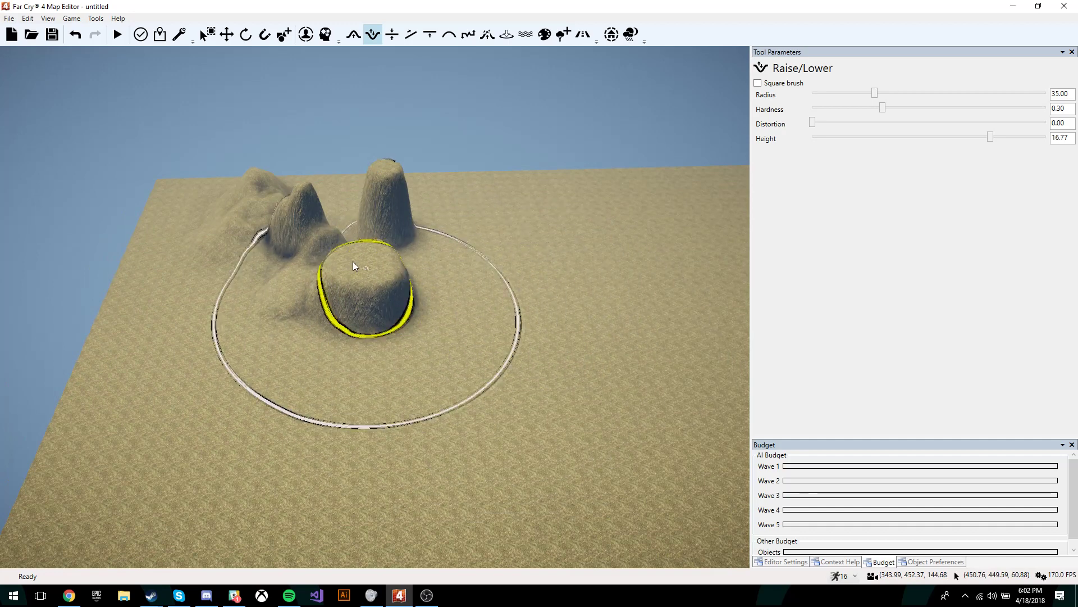
mouse_move(320, 227)
mouse_down()
mouse_move(397, 241)
mouse_move(289, 240)
mouse_up()
drag(883, 107, 905, 108)
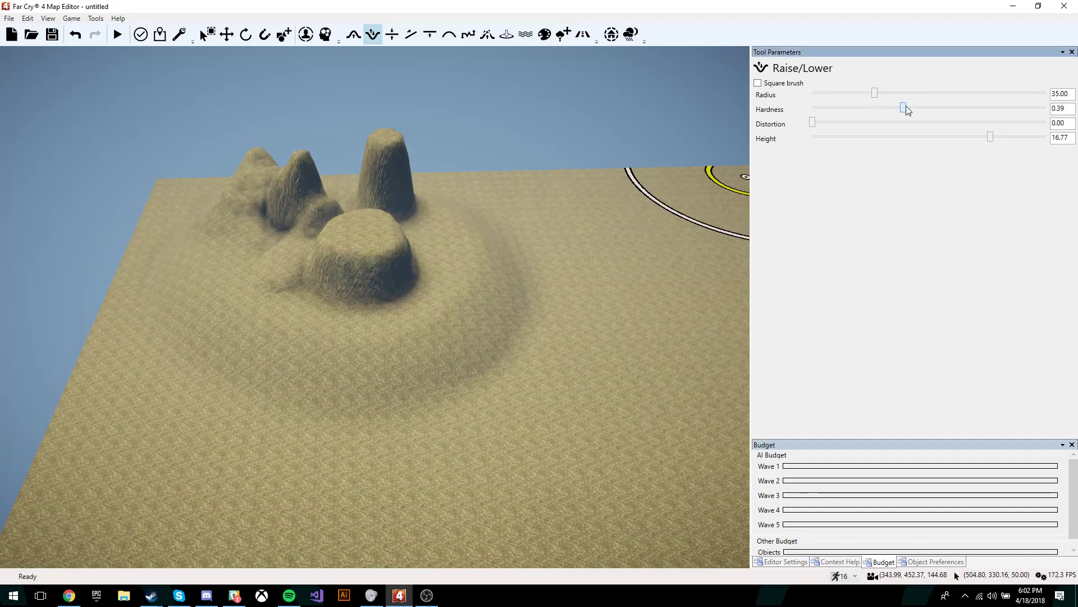
mouse_move(401, 292)
right_down()
mouse_move(399, 312)
mouse_move(397, 301)
mouse_move(458, 349)
right_up()
key(w)
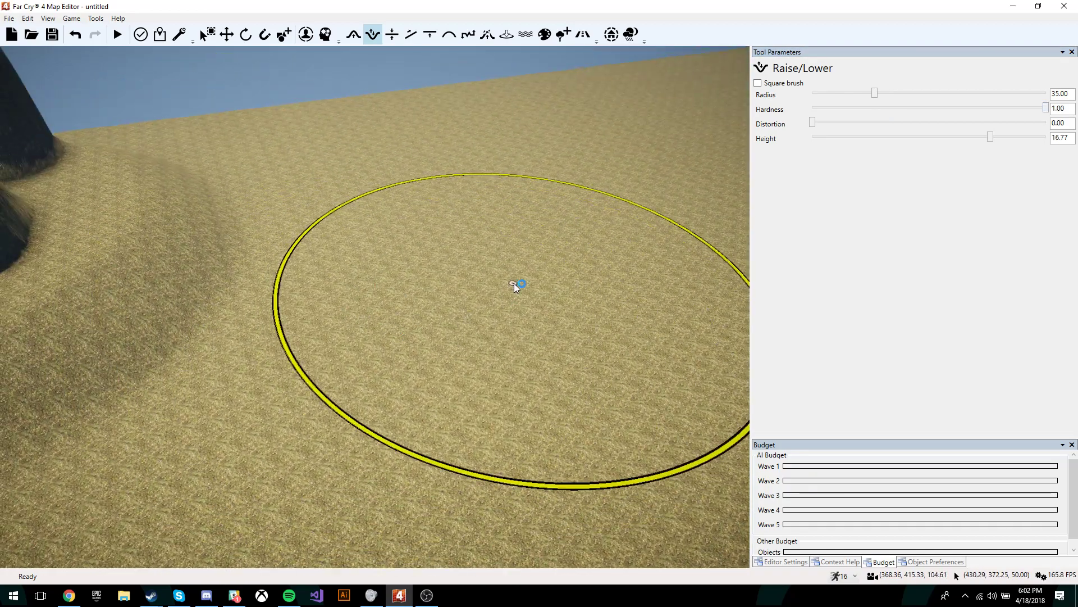
Step: Raise a steep-sided round plateau on the open ground
click(515, 284)
key(w)
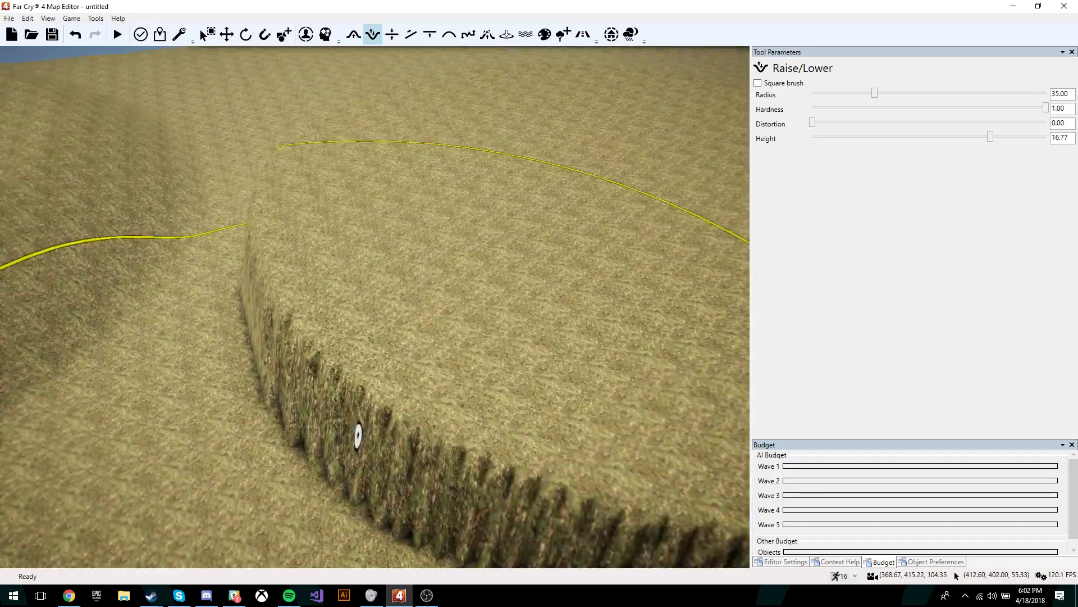
key(s)
right_drag(257, 290, 443, 362)
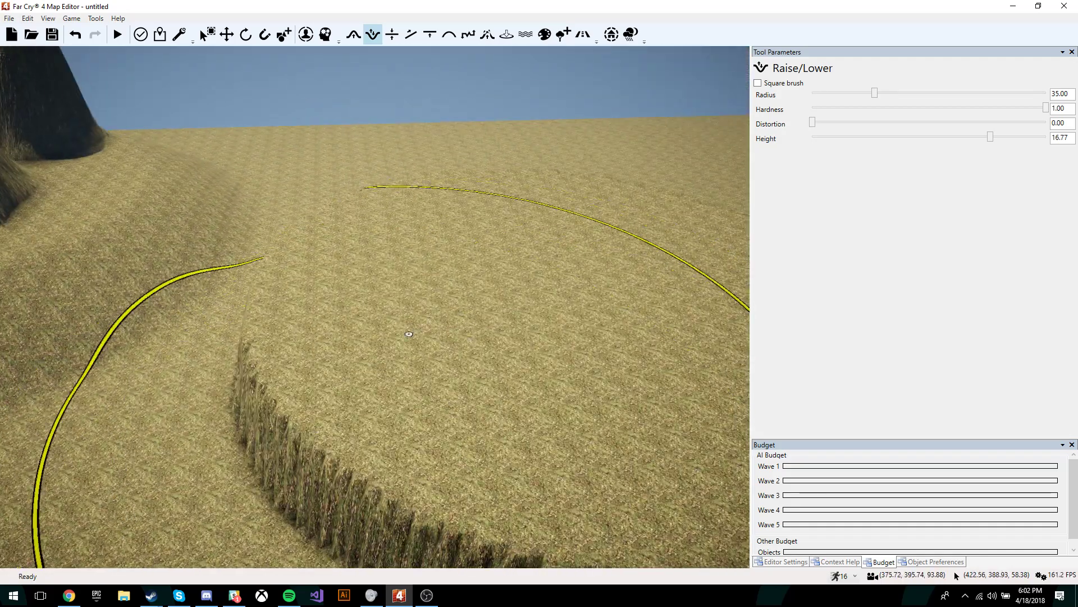
key(s)
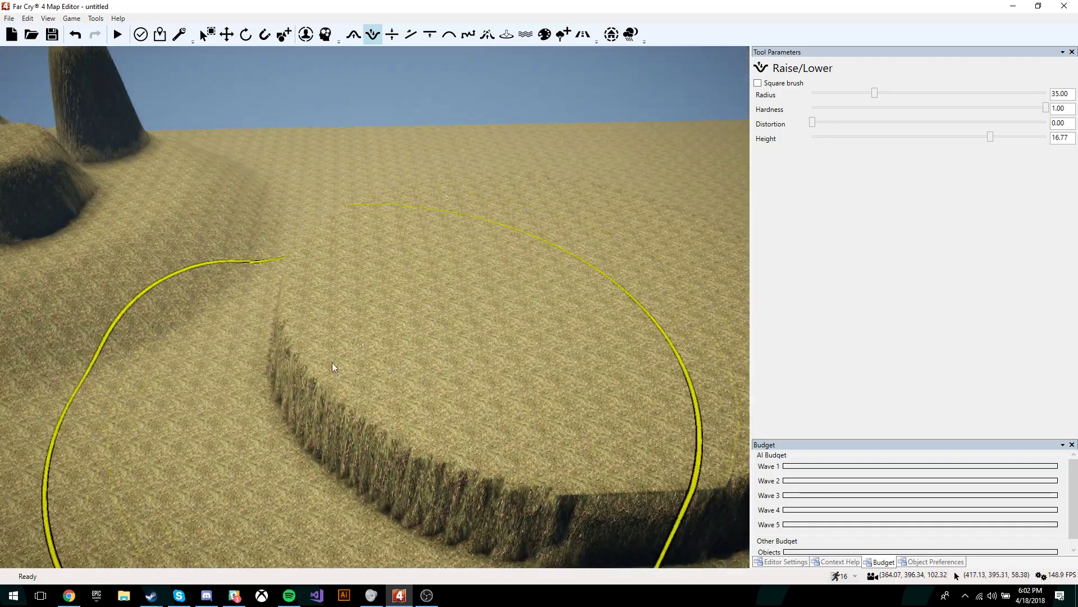
mouse_move(332, 362)
right_down()
mouse_move(296, 144)
mouse_move(256, 328)
right_up()
key(s)
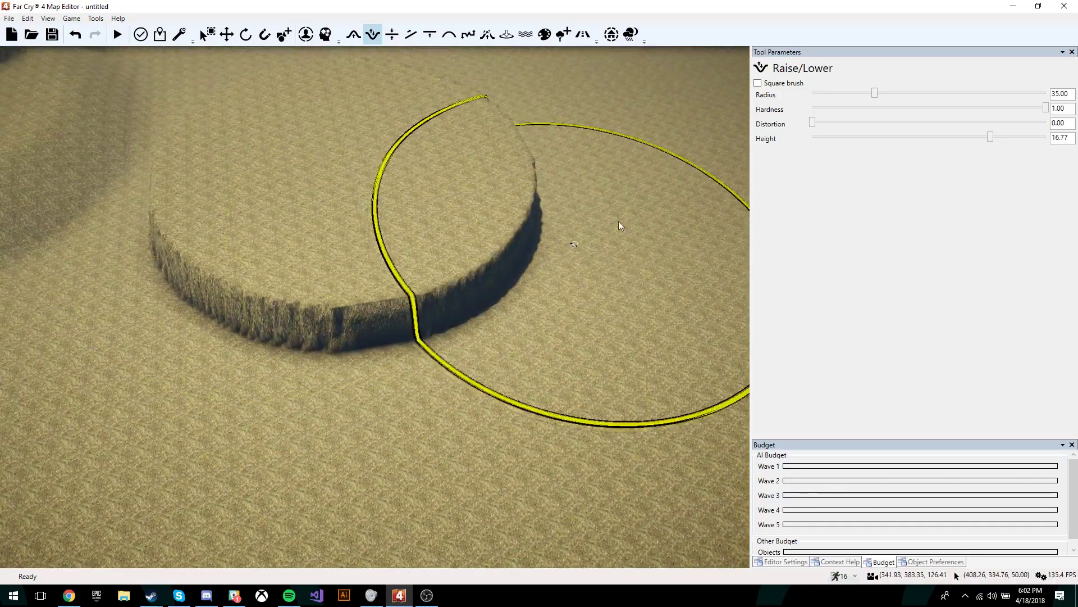
Step: Set Hardness 0.09 and Distortion 0.39, then paint an irregular mound before the plateau
drag(860, 109, 837, 111)
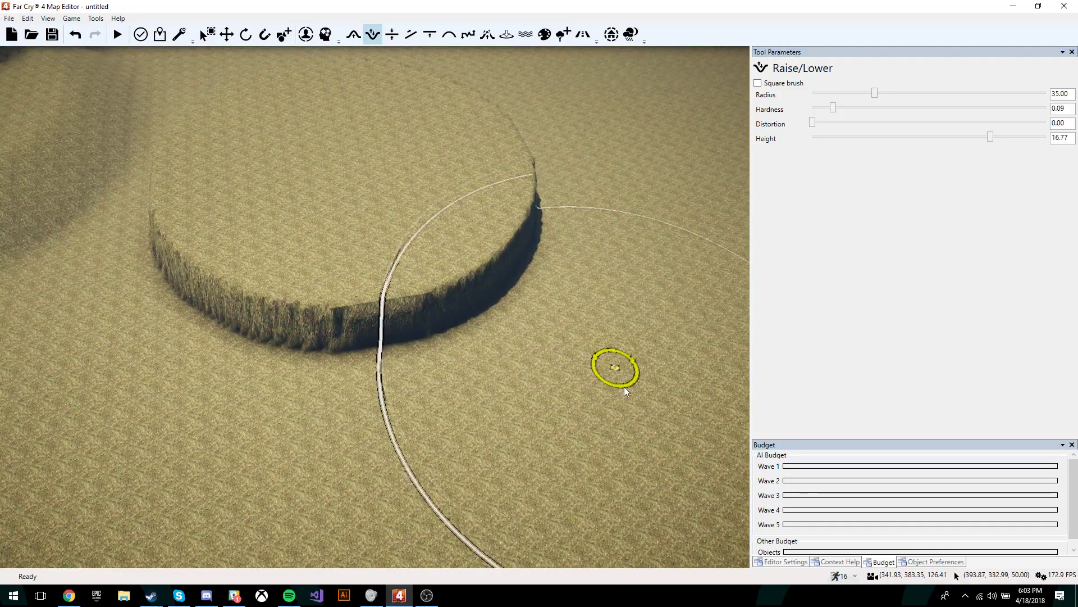
right_drag(629, 447, 630, 450)
click(605, 374)
right_drag(605, 374, 600, 210)
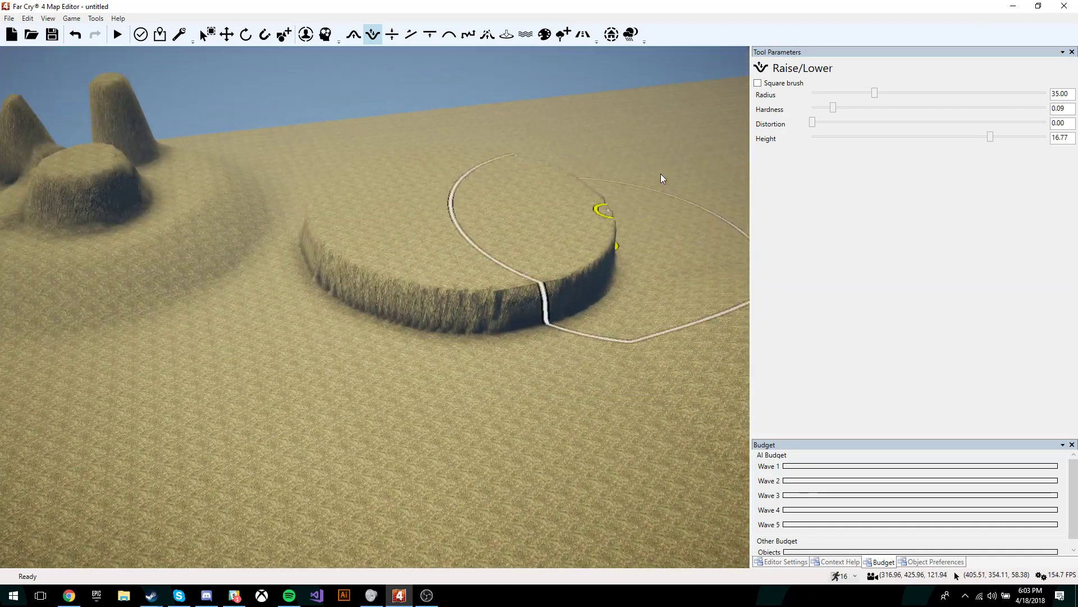
drag(812, 122, 903, 123)
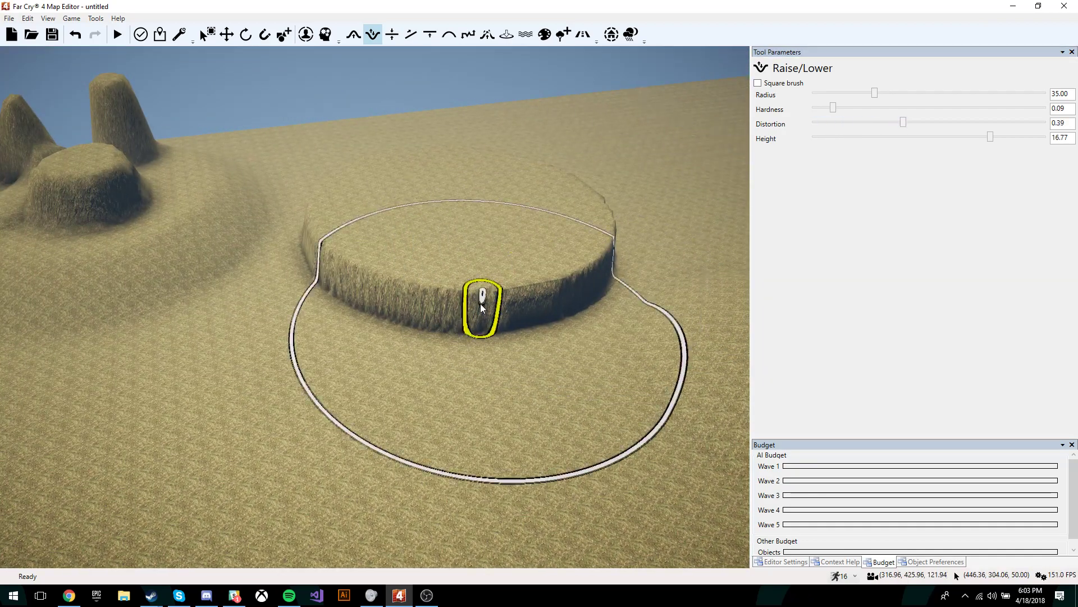
mouse_move(481, 306)
mouse_down()
mouse_move(481, 271)
mouse_move(450, 247)
mouse_move(351, 291)
mouse_move(517, 181)
mouse_move(605, 274)
mouse_up()
right_drag(604, 274, 597, 258)
Step: Raise a second soft mound beside the first and set brush Height to -2.12
key(s)
mouse_move(597, 258)
mouse_down()
mouse_move(368, 370)
mouse_move(280, 267)
mouse_move(137, 255)
mouse_move(266, 192)
mouse_up()
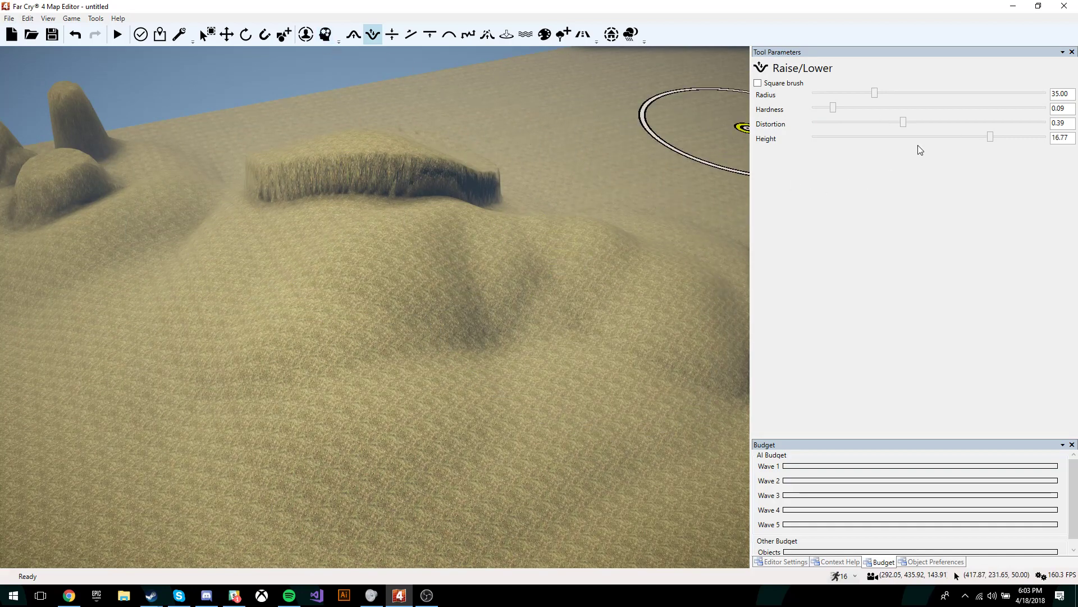
drag(991, 137, 921, 139)
right_drag(626, 205, 612, 177)
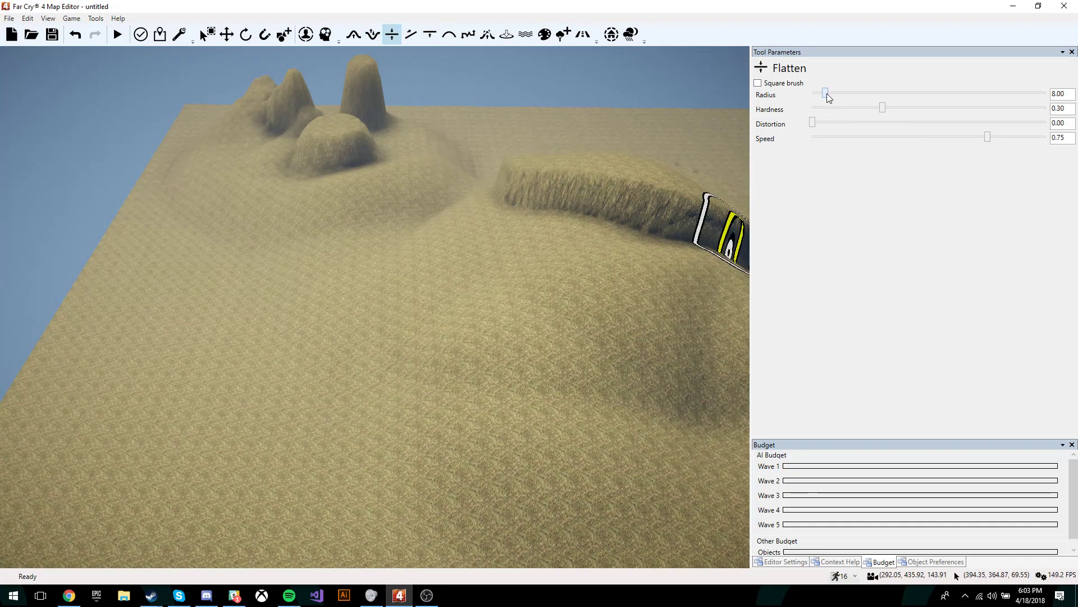
Step: Set the Flatten radius to 24 and level the plateau's steep edge into a flat shelf
drag(826, 95, 855, 95)
key(w)
mouse_move(527, 194)
right_down()
mouse_move(595, 168)
mouse_move(478, 227)
mouse_move(367, 257)
right_up()
key(d)
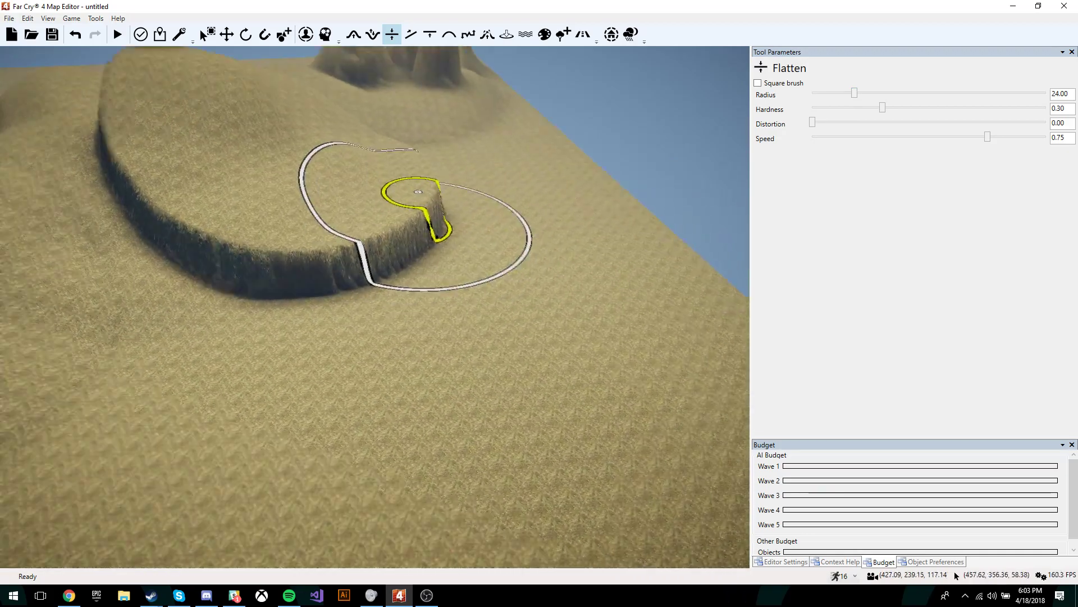
right_drag(418, 191, 380, 211)
key(w)
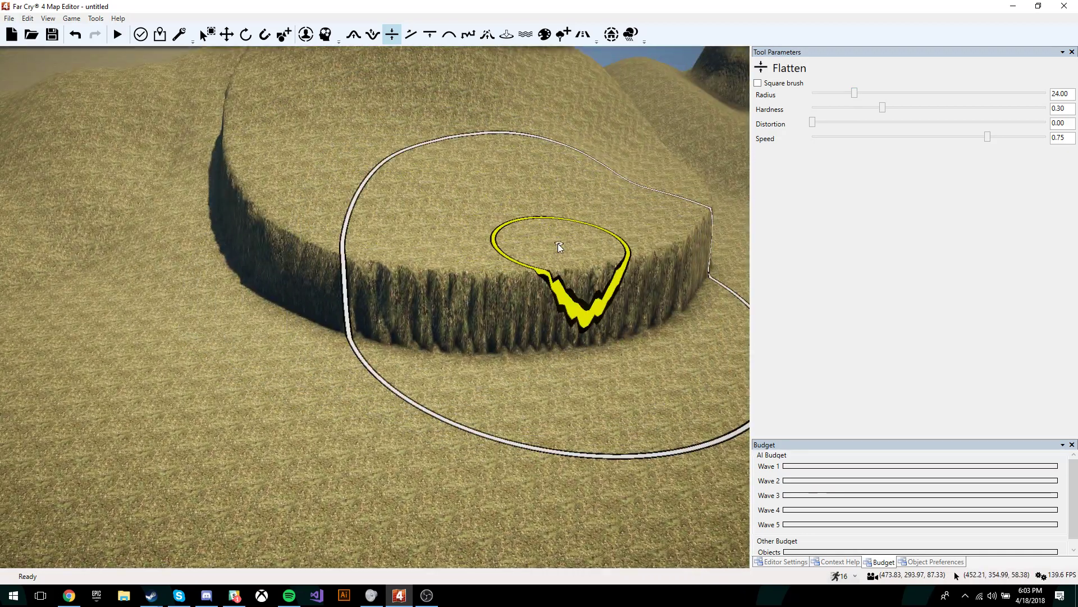
mouse_move(558, 247)
mouse_down()
mouse_move(549, 242)
mouse_move(544, 258)
mouse_move(545, 223)
mouse_move(381, 186)
mouse_move(361, 270)
mouse_move(522, 201)
mouse_move(252, 140)
mouse_move(109, 233)
mouse_move(529, 232)
mouse_move(457, 137)
mouse_move(247, 119)
mouse_move(53, 149)
mouse_move(493, 101)
mouse_move(310, 116)
mouse_up()
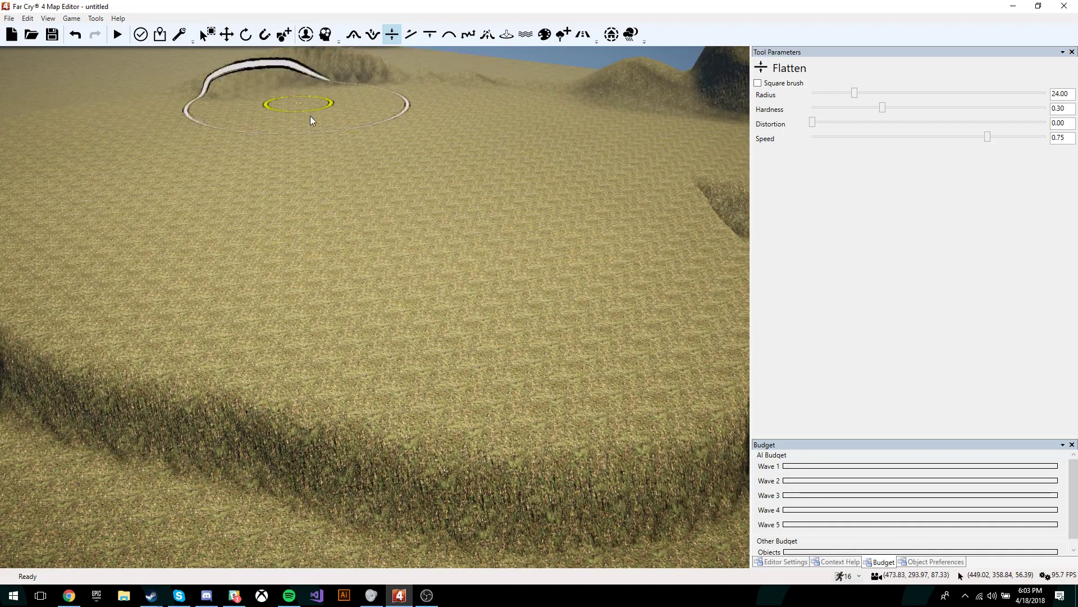
key(s)
right_drag(310, 116, 367, 110)
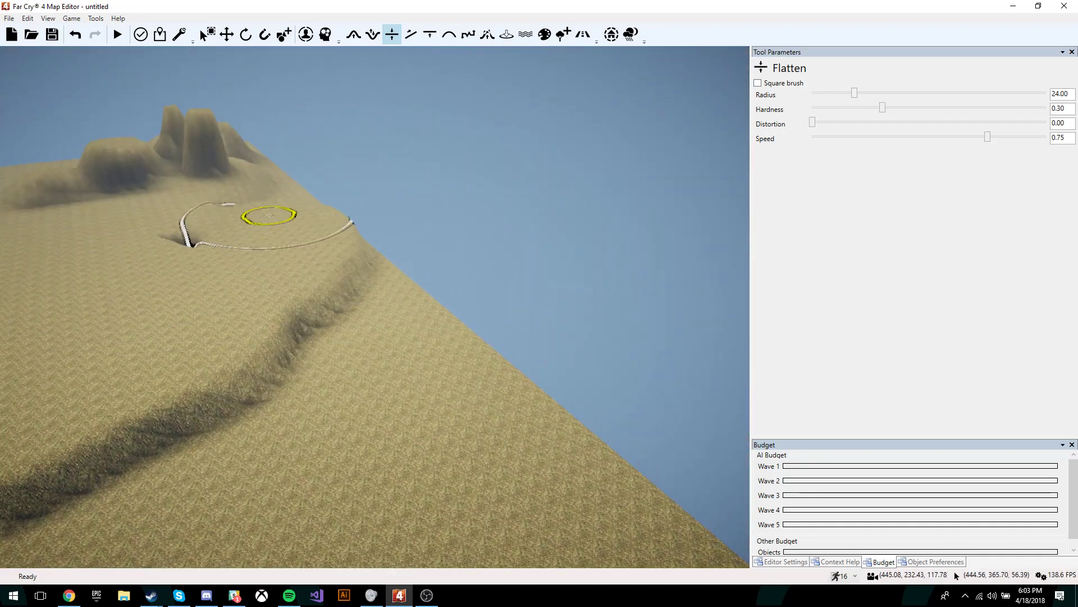
right_drag(164, 253, 197, 251)
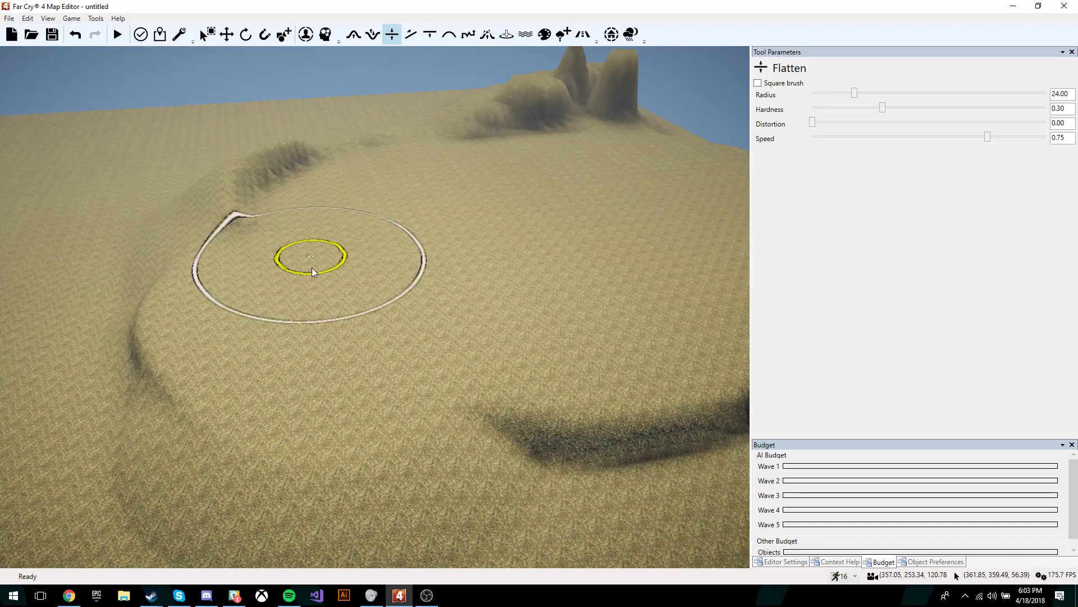
key(a)
right_drag(311, 268, 337, 272)
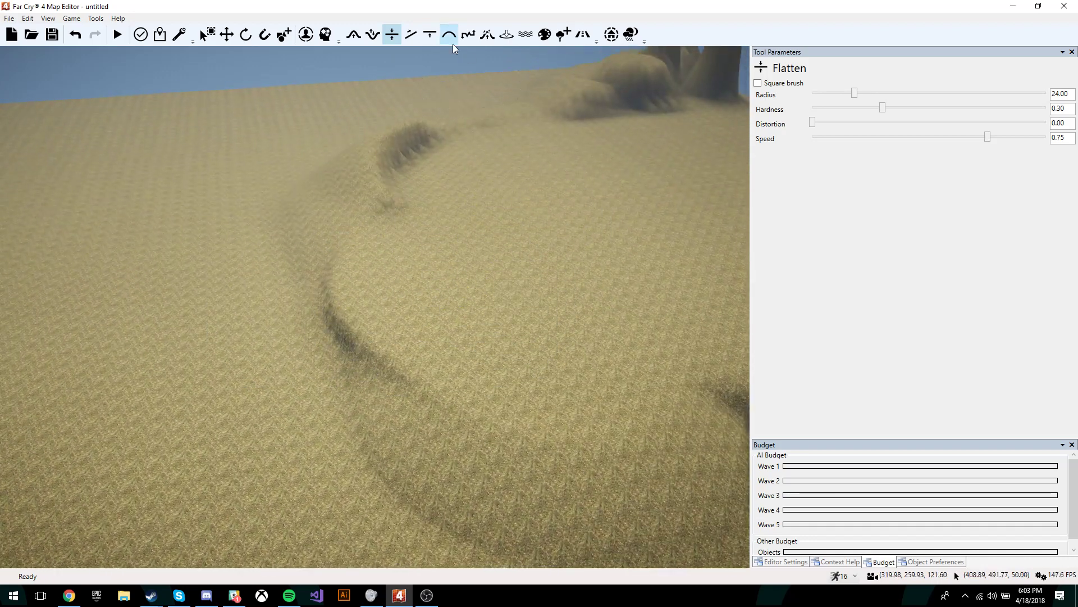
Step: Set the Bump radius to 49.50 and raise a large hill on the open ground
key(s)
right_drag(386, 82, 360, 89)
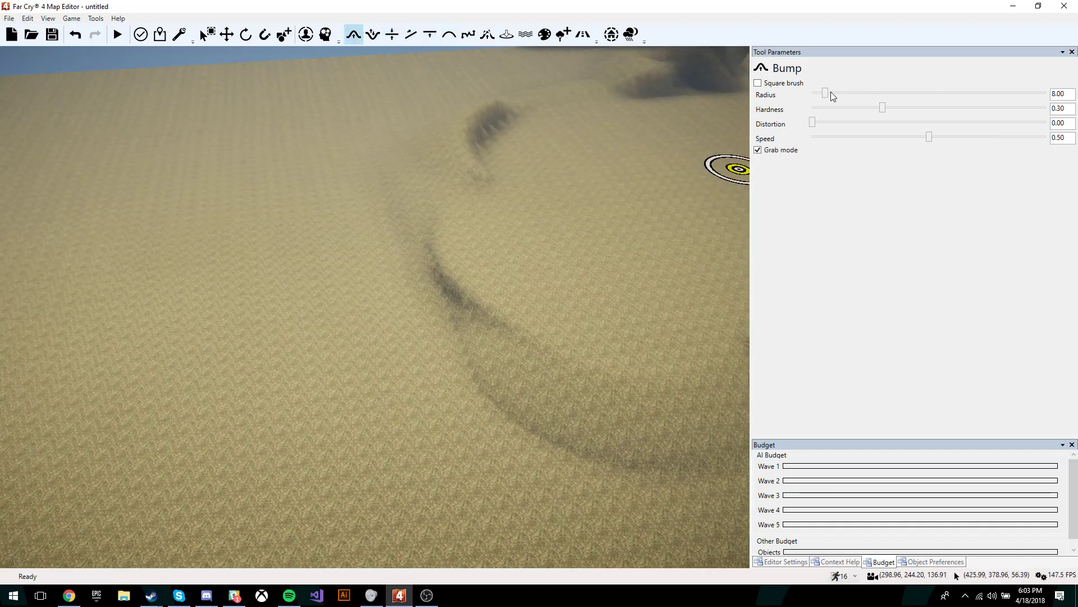
drag(827, 93, 903, 92)
mouse_move(258, 315)
mouse_down()
mouse_move(239, 195)
mouse_move(533, 302)
mouse_move(472, 306)
mouse_move(563, 482)
mouse_up()
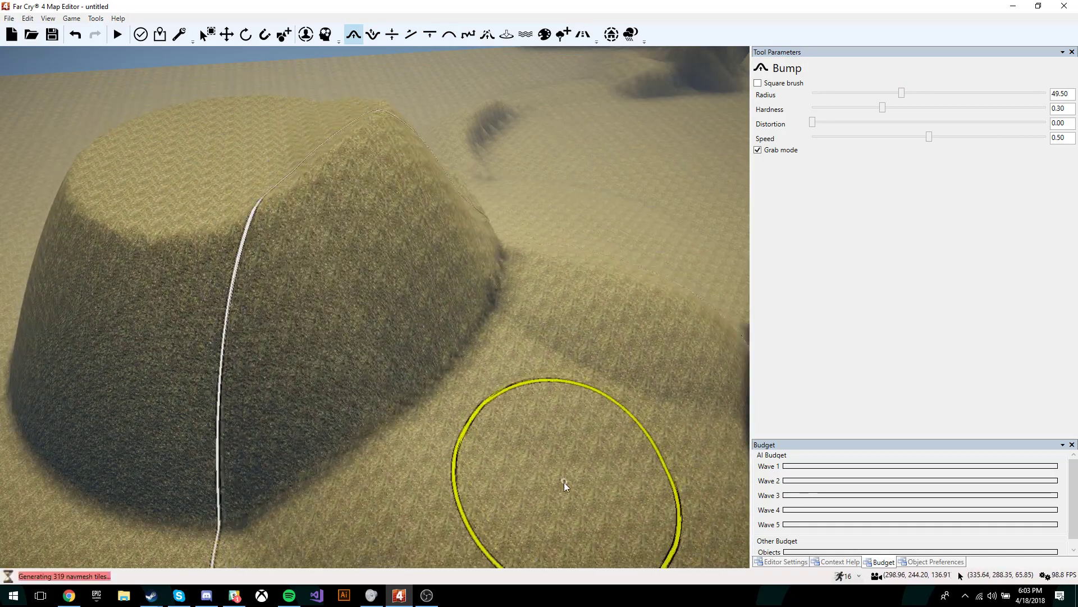
key(s)
right_drag(564, 482, 579, 415)
drag(292, 345, 297, 376)
key(a)
right_drag(297, 376, 325, 377)
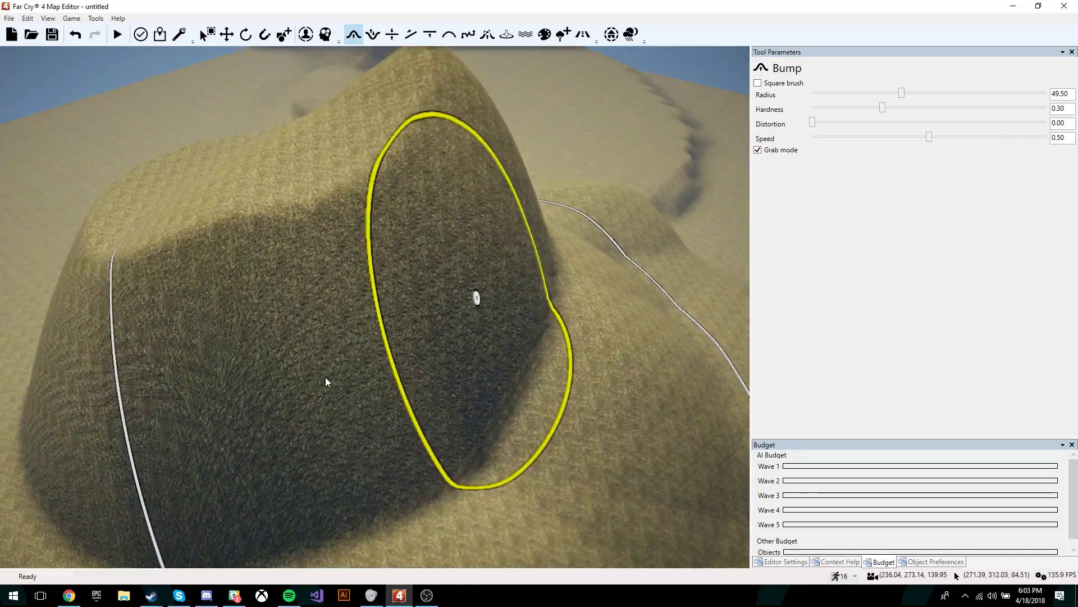
Step: Flatten the top of the new hill into a level plateau
click(395, 34)
key(a)
mouse_move(531, 258)
right_down()
mouse_move(551, 245)
mouse_move(533, 225)
right_up()
key(s)
mouse_move(427, 196)
mouse_down()
mouse_move(548, 237)
mouse_move(421, 150)
mouse_move(617, 211)
mouse_up()
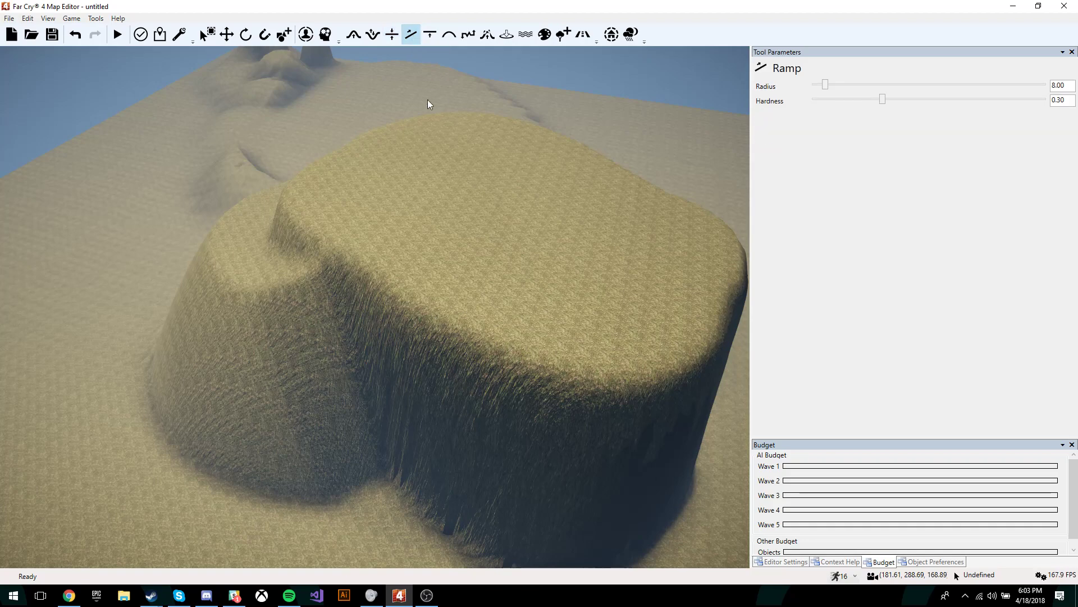
Step: Set the Ramp radius to 21 and finish a ramp at a hilltop point
key(w)
key(a)
drag(825, 83, 849, 84)
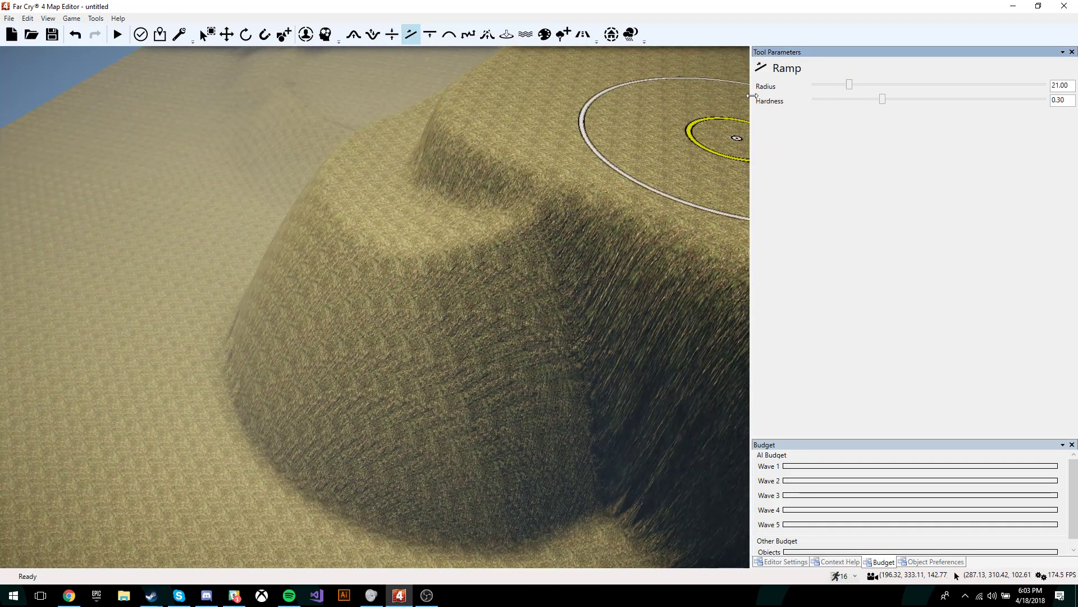
right_drag(605, 114, 634, 113)
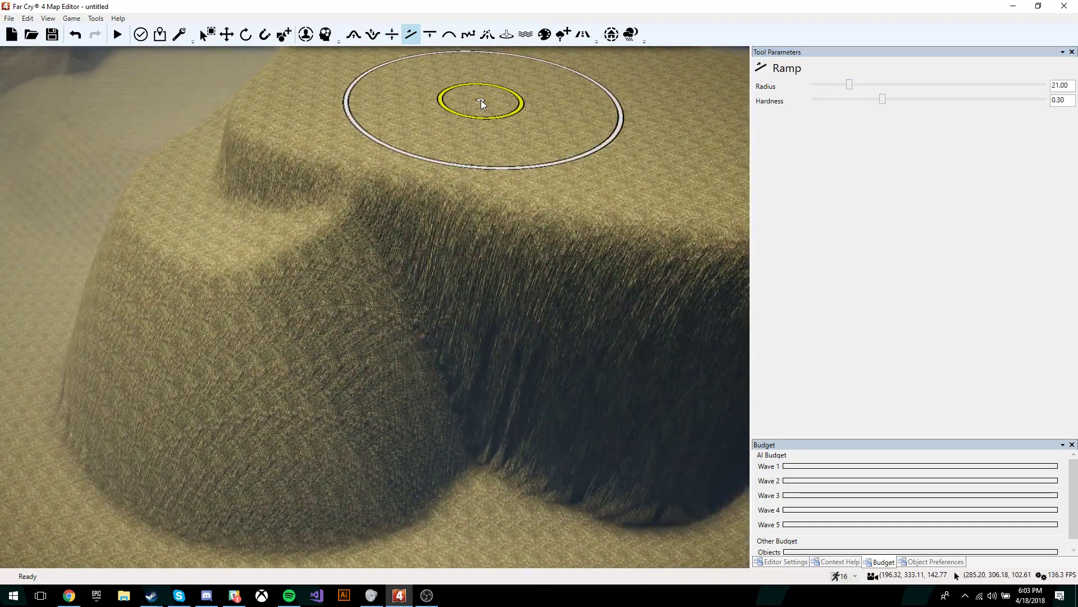
click(193, 213)
Step: Build a second ramp from a start point on the slope to an end point
key(a)
key(w)
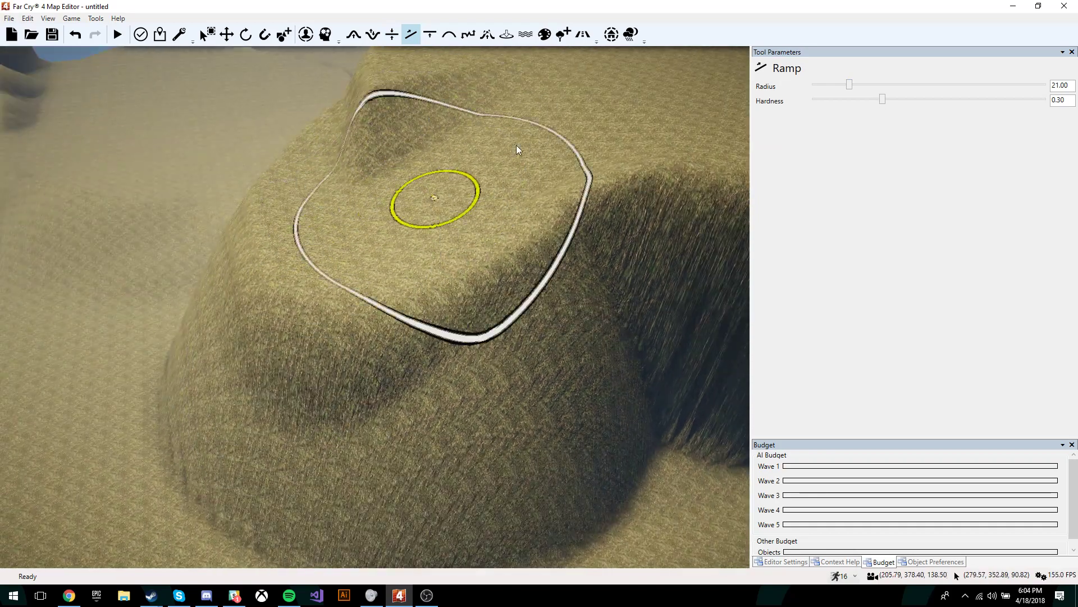
key(a)
right_drag(351, 160, 375, 170)
click(439, 198)
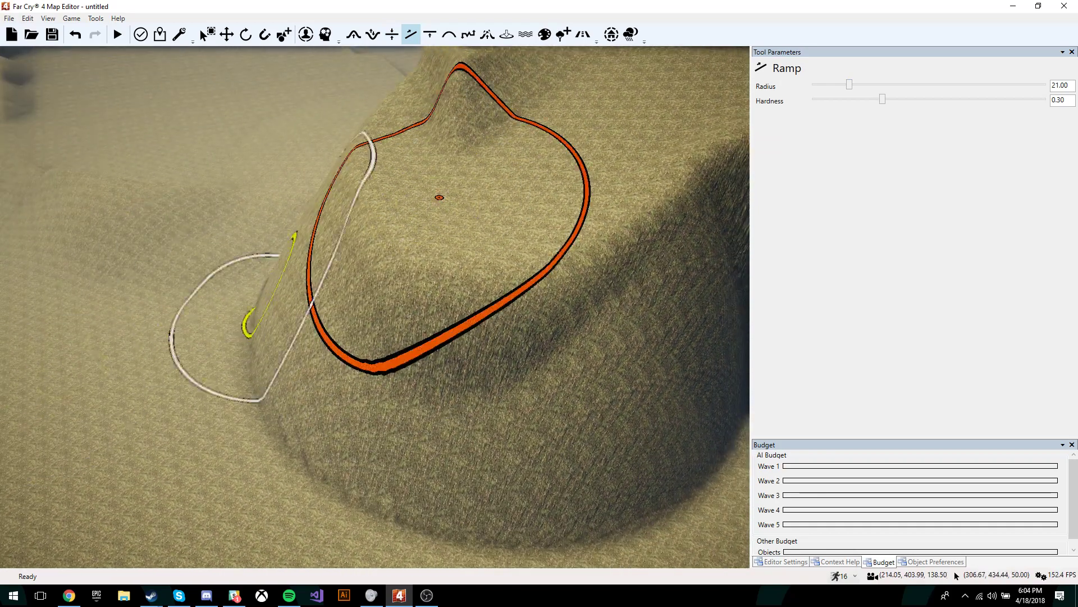
right_drag(230, 303, 178, 318)
click(112, 274)
Step: Survey the new ramps around the hill and select the terrain Set Height tool
key(a)
right_drag(315, 333, 368, 298)
key(s)
right_drag(612, 194, 621, 241)
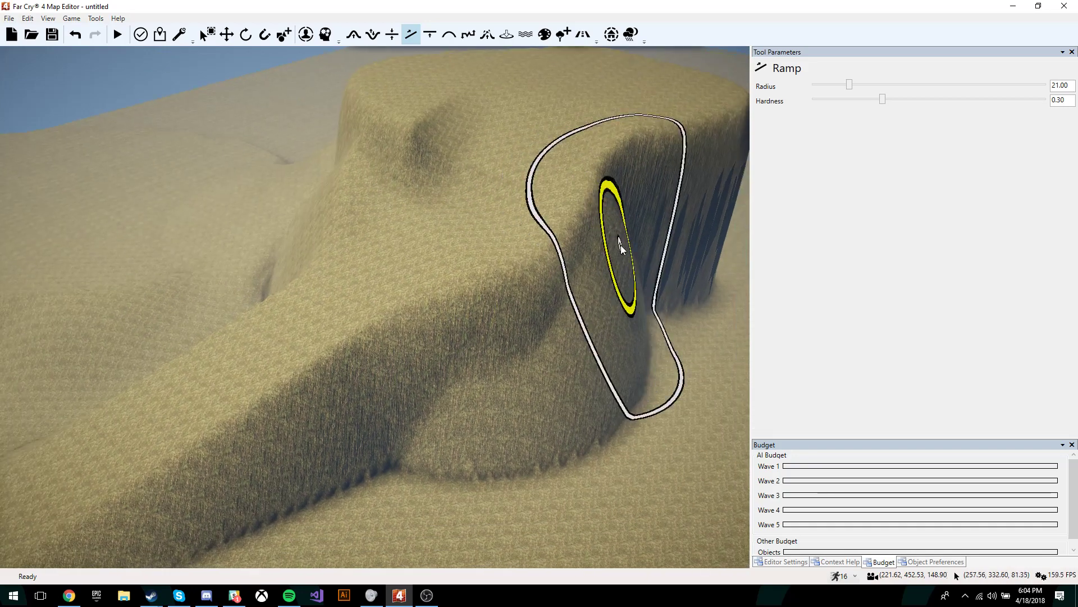
right_drag(577, 337, 620, 309)
mouse_move(401, 453)
right_down()
mouse_move(236, 415)
mouse_move(252, 422)
right_up()
key(w)
right_drag(520, 247, 508, 355)
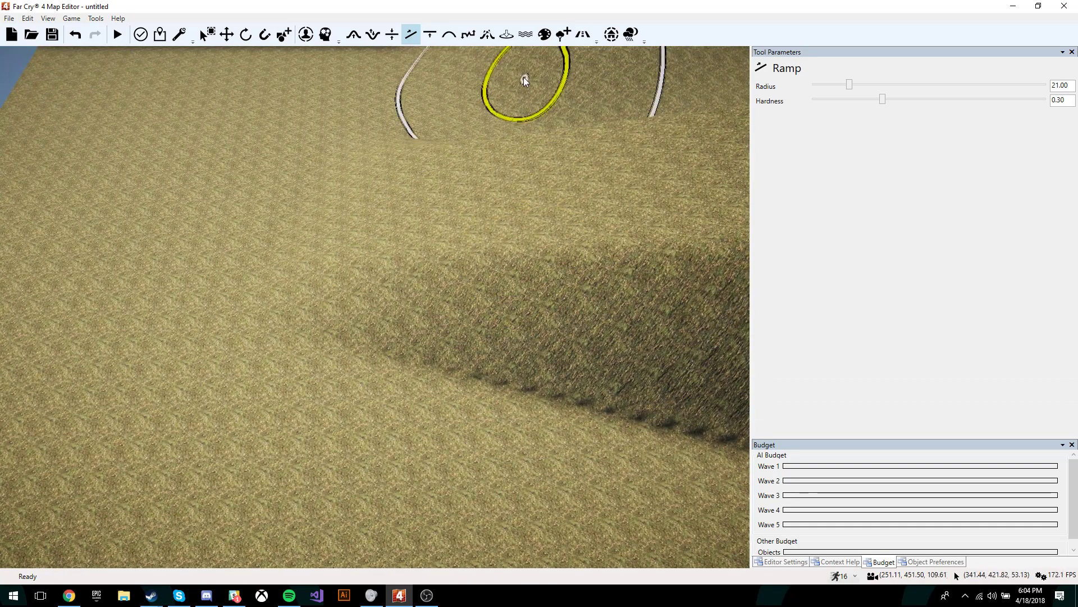
click(430, 35)
scroll(443, 157, down, 3)
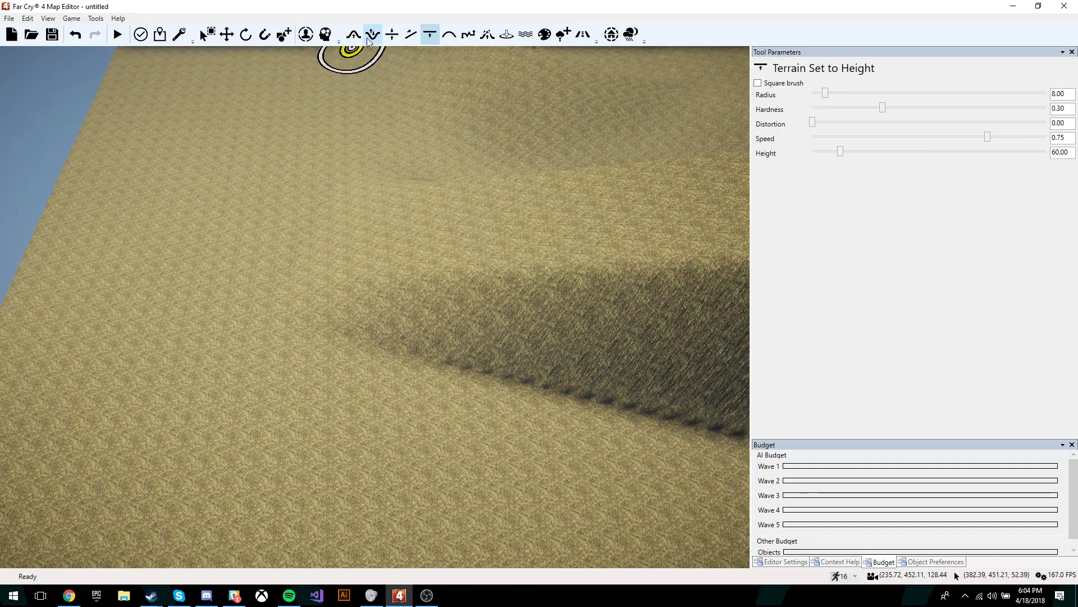
Step: Raise a tall terrain pillar at target height 108 and widen it into a raised plateau
right_drag(517, 239, 542, 257)
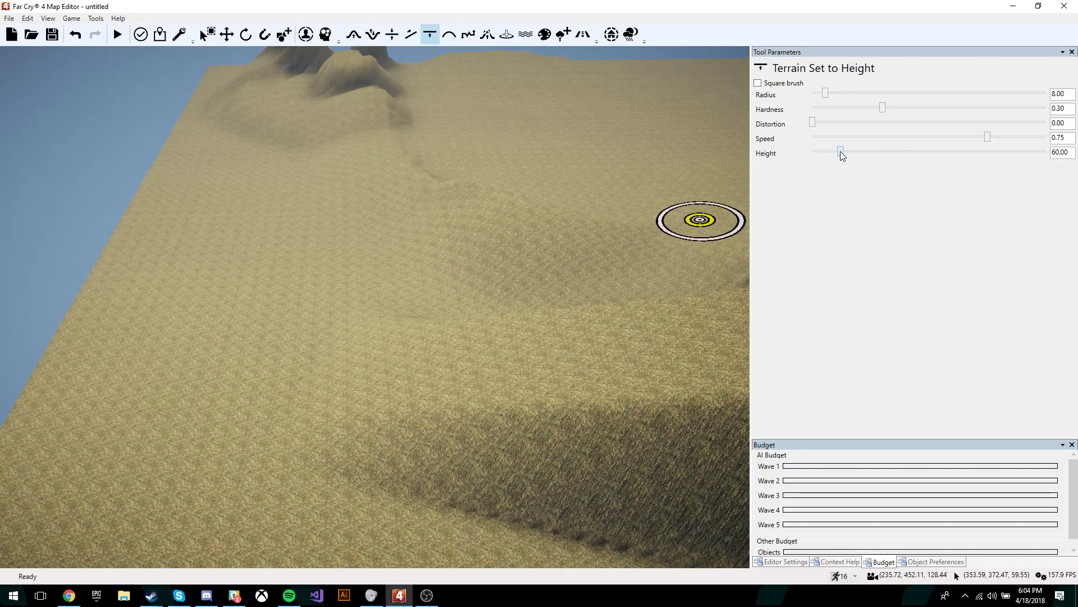
drag(840, 151, 862, 150)
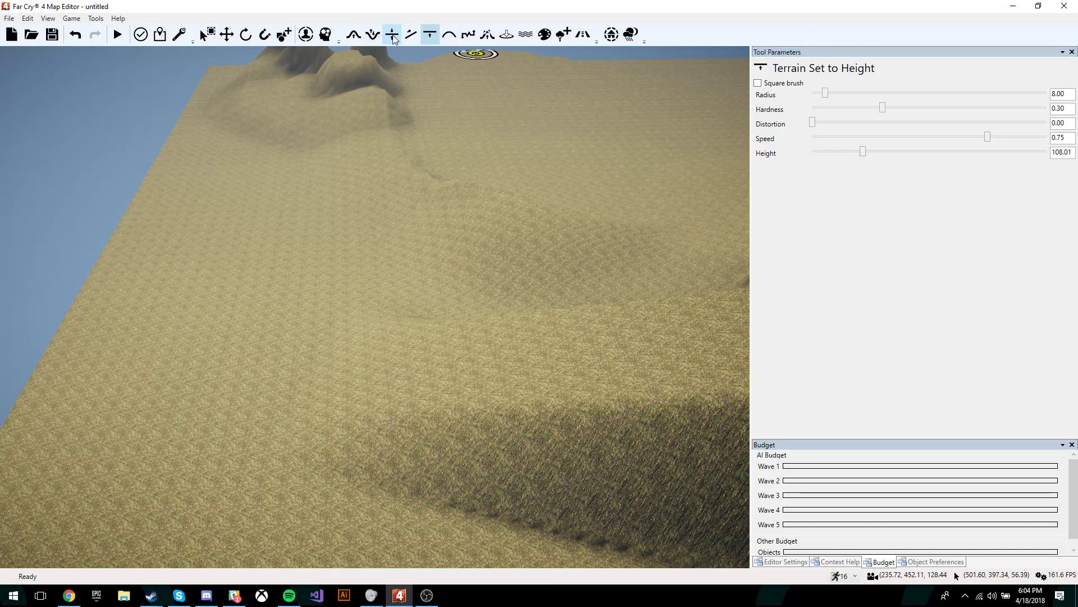
click(616, 360)
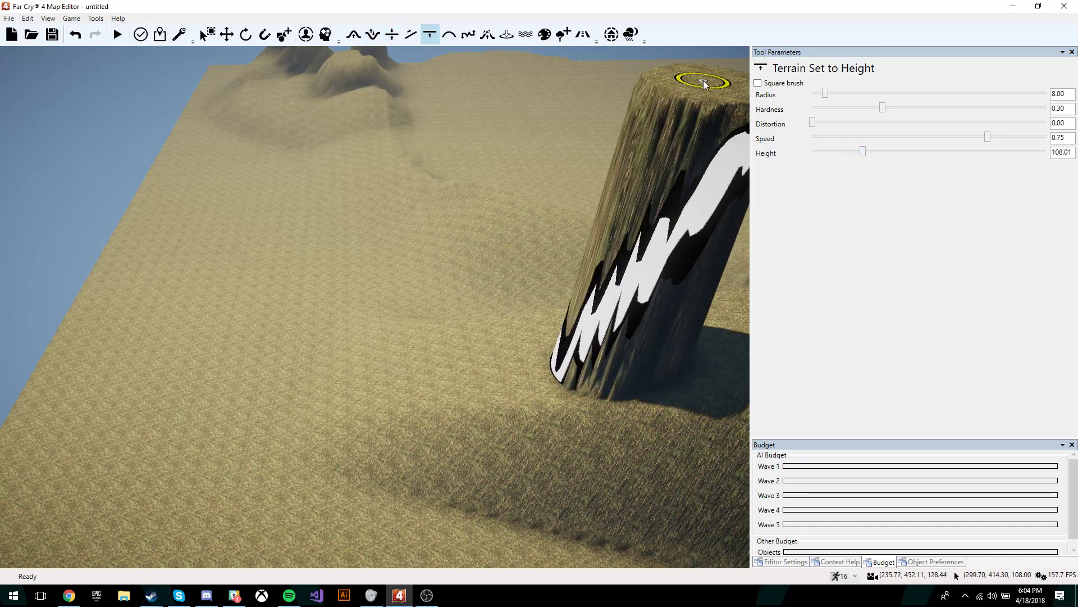
key(s)
key(d)
mouse_move(465, 120)
mouse_down()
mouse_move(570, 153)
mouse_move(562, 138)
mouse_move(577, 130)
mouse_move(489, 186)
mouse_move(625, 159)
mouse_up()
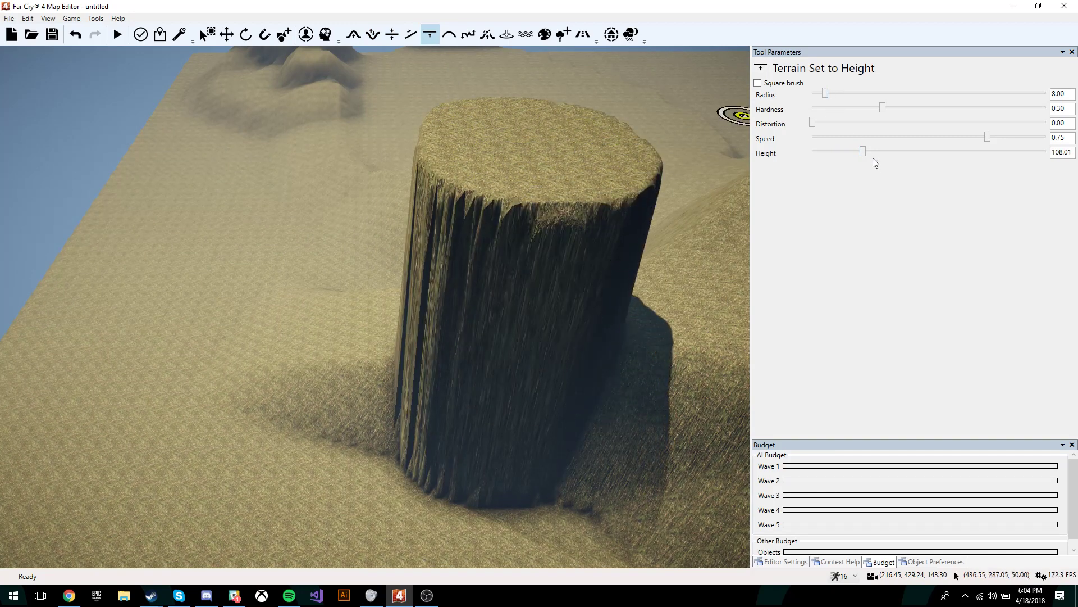
Step: Lower the target height to about 74 and level the pillar's pit floor deeper and wider
drag(863, 151, 847, 152)
mouse_move(497, 356)
right_down()
mouse_move(523, 331)
mouse_move(525, 281)
mouse_move(525, 387)
mouse_move(491, 295)
right_up()
key(w)
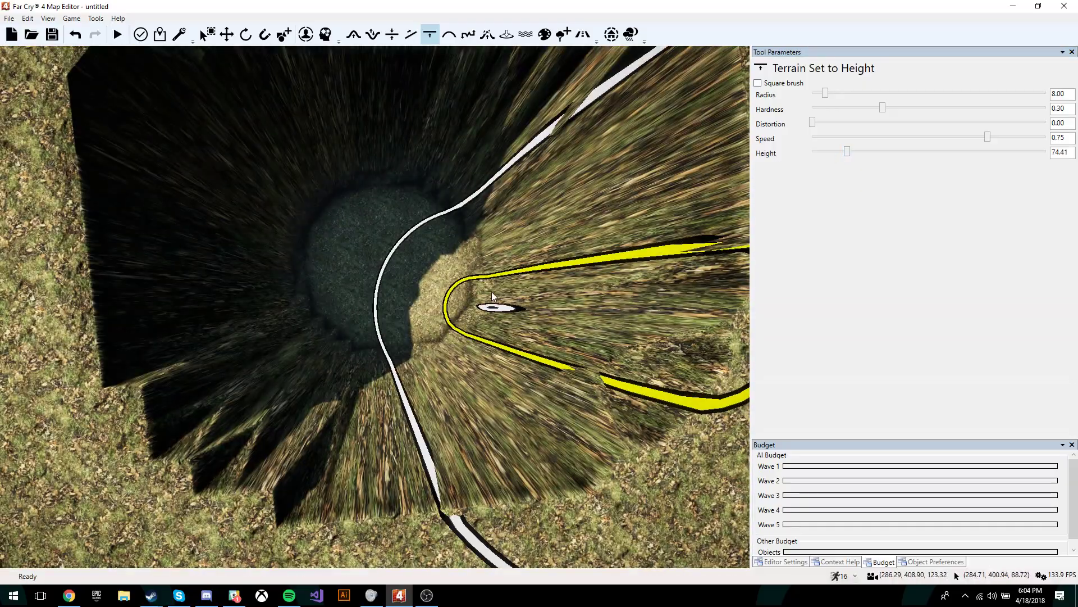
drag(388, 268, 388, 266)
right_drag(508, 323, 606, 438)
key(s)
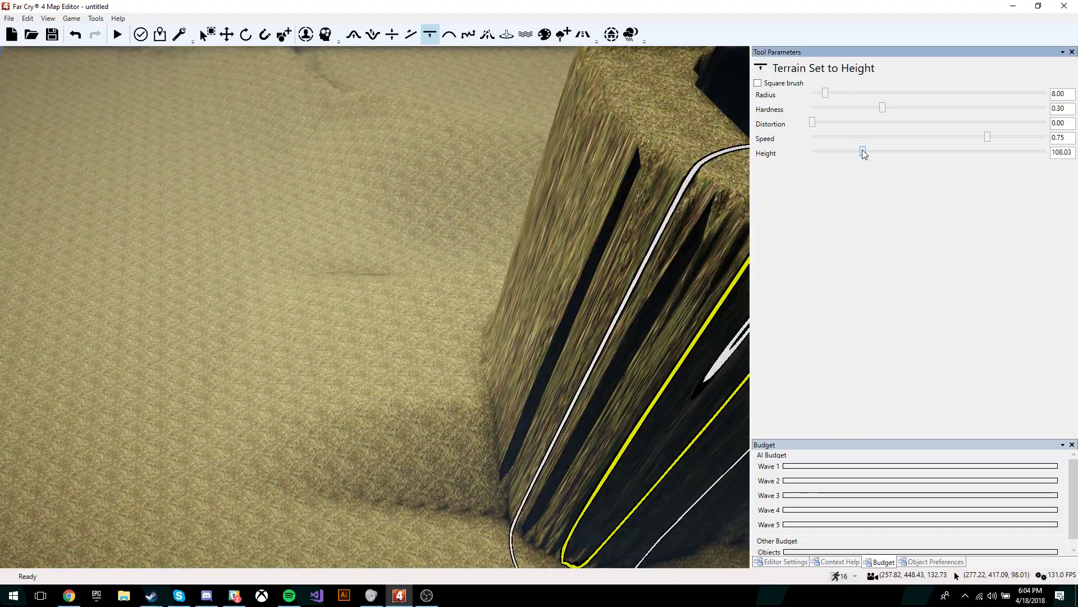
Step: Drop the target height to about 21.49 and carve the tall tower down to it
drag(863, 152, 823, 153)
right_drag(541, 241, 488, 322)
key(s)
mouse_move(487, 321)
mouse_down()
mouse_move(433, 522)
mouse_move(414, 483)
mouse_up()
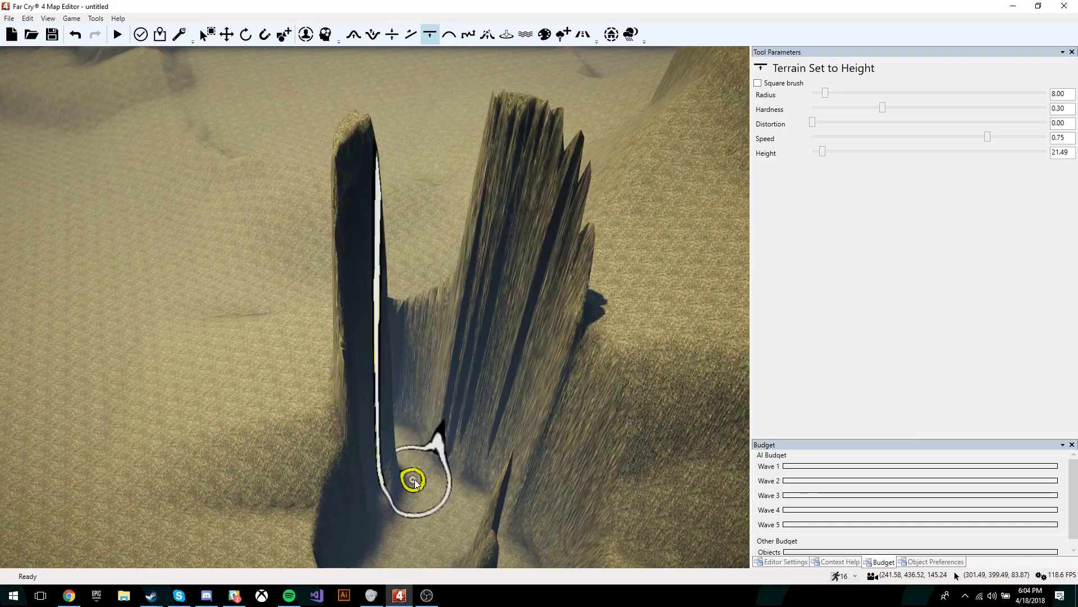
key(s)
right_drag(418, 429, 447, 414)
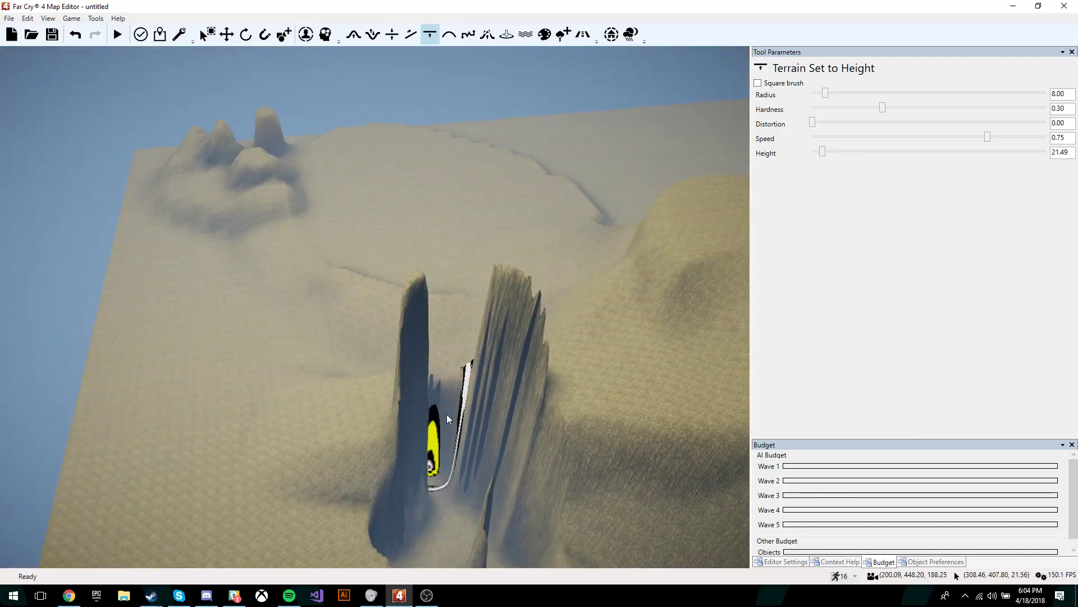
click(450, 39)
Step: Smooth the dark cliff edge so it softens into the terrain
key(w)
right_drag(574, 300, 433, 337)
key(w)
key(d)
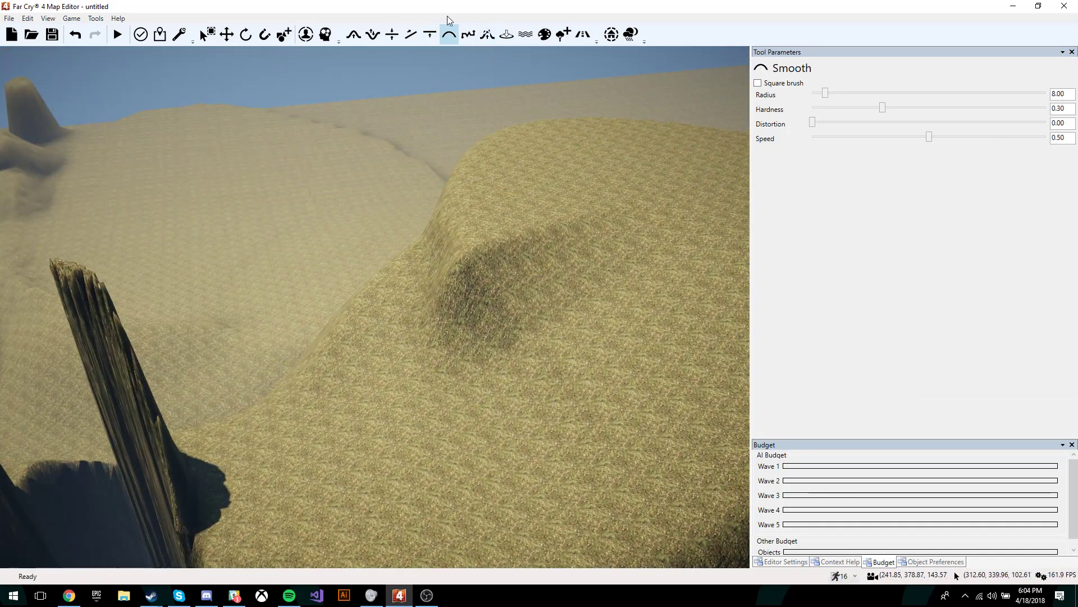
mouse_move(492, 266)
mouse_down()
mouse_move(544, 229)
mouse_move(444, 388)
mouse_up()
Step: Flatten the middle pillar and the remaining dark pillar into the ground with smoothing
key(s)
right_drag(433, 429, 241, 359)
mouse_move(197, 408)
mouse_down()
mouse_move(195, 428)
mouse_move(247, 435)
mouse_move(248, 533)
mouse_up()
key(a)
right_drag(248, 533, 247, 488)
mouse_move(247, 491)
mouse_down()
mouse_move(313, 475)
mouse_move(308, 421)
mouse_move(108, 481)
mouse_up()
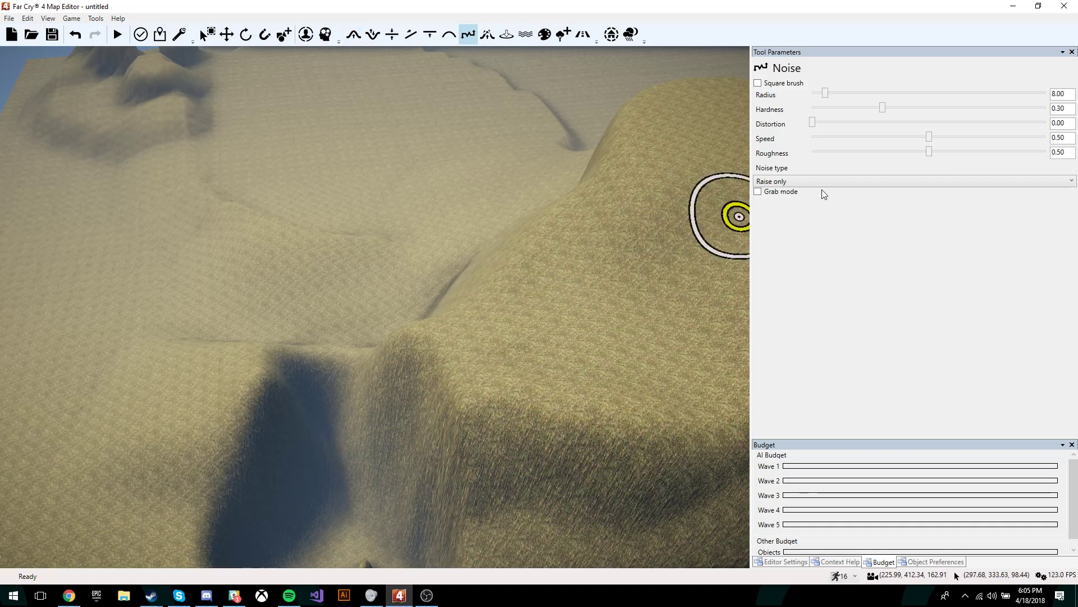
Step: Set noise roughness to 0.56 at speed 1.00 and roughen the hill slope with raised noise
drag(929, 153, 943, 152)
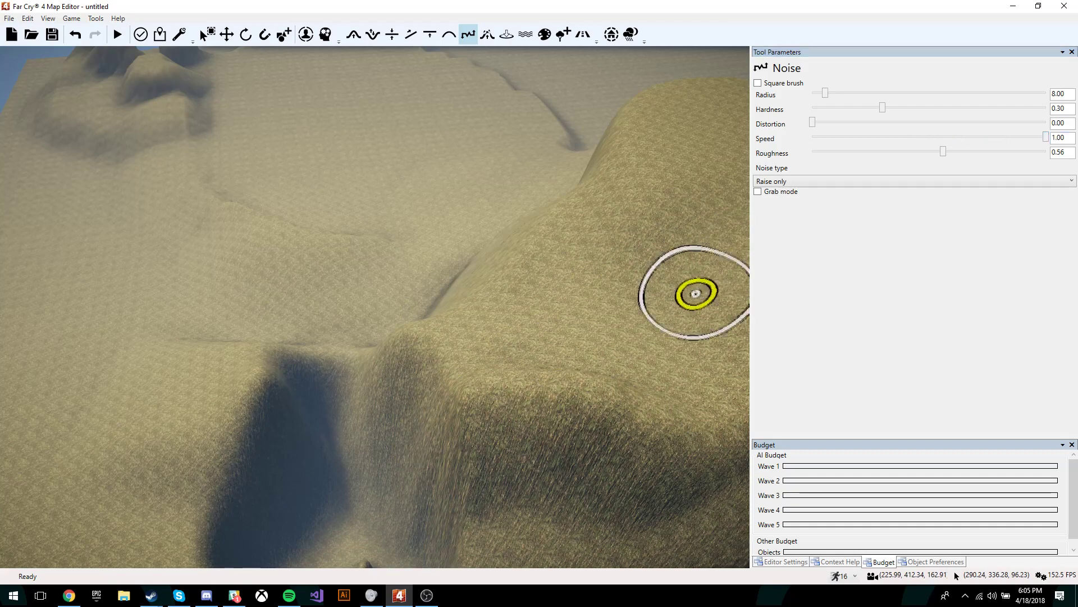
drag(613, 382, 646, 368)
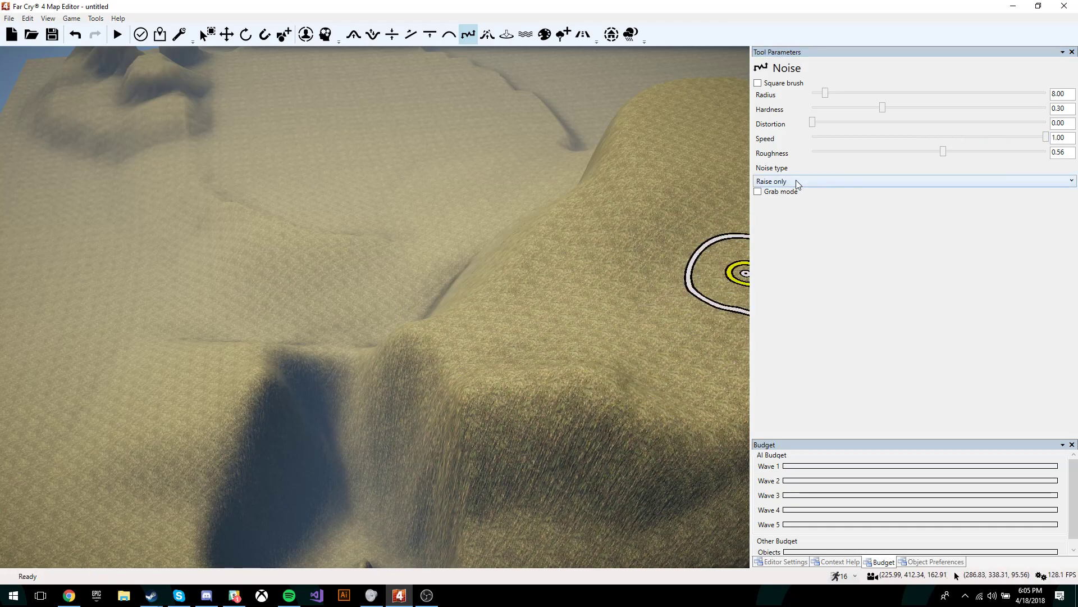
click(487, 35)
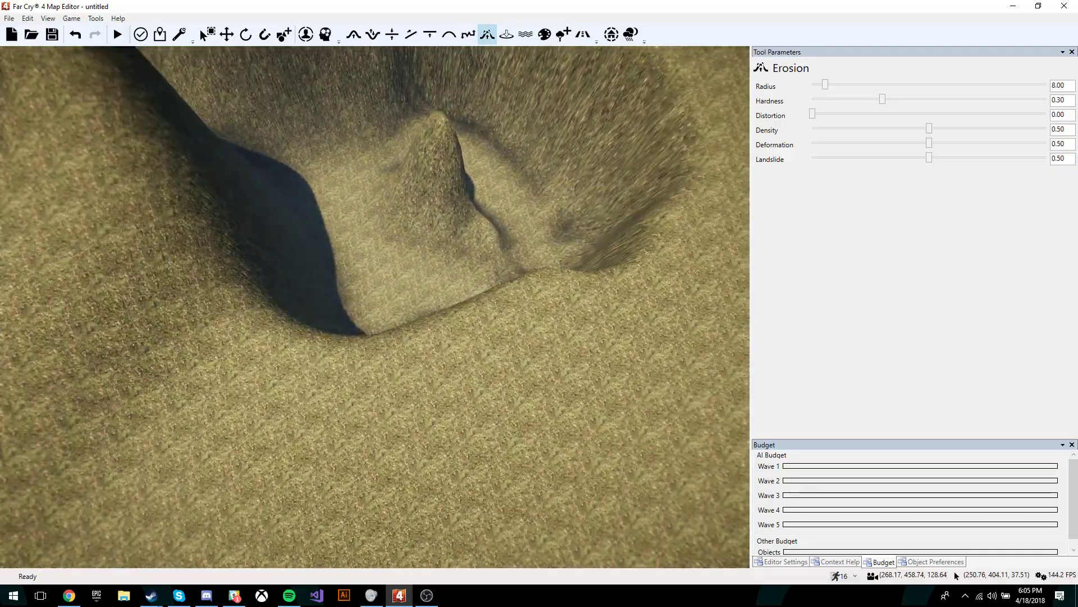
Step: Erode the cliff face, streaking it downward with the Erosion brush
right_drag(595, 360, 626, 301)
mouse_move(626, 302)
mouse_down()
mouse_move(498, 279)
mouse_move(544, 317)
mouse_move(587, 301)
mouse_up()
right_drag(587, 300, 510, 242)
key(d)
drag(510, 241, 486, 353)
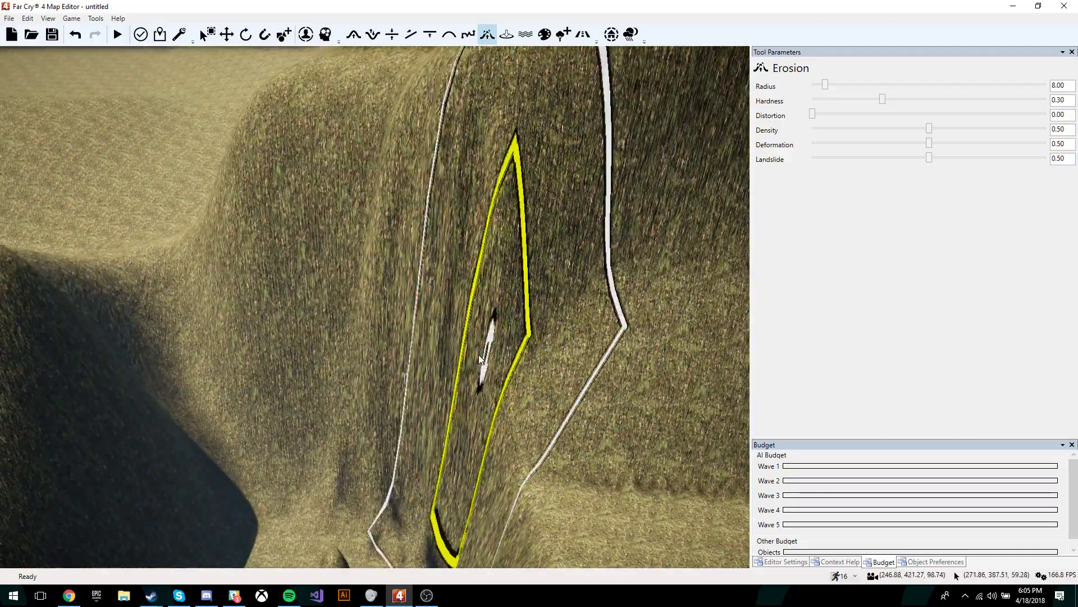
Step: Sweep more erosion across the cliff and along its left edge, carving extra streaks
mouse_move(282, 275)
mouse_down()
mouse_move(264, 315)
mouse_move(365, 330)
mouse_move(445, 386)
mouse_move(467, 438)
mouse_move(385, 308)
mouse_up()
key(d)
mouse_move(385, 308)
right_down()
mouse_move(464, 339)
mouse_move(392, 277)
right_up()
mouse_move(392, 277)
mouse_down()
mouse_move(337, 262)
mouse_move(359, 306)
mouse_move(573, 373)
mouse_move(684, 380)
mouse_move(604, 348)
mouse_move(557, 349)
mouse_move(309, 402)
mouse_move(618, 57)
mouse_move(556, 169)
mouse_up()
key(d)
key(d)
mouse_move(556, 168)
right_down()
mouse_move(539, 163)
mouse_move(393, 225)
mouse_move(308, 221)
right_up()
Step: Back away from the eroded cliff and switch to the Hole tool, framing the hillside
key(s)
key(a)
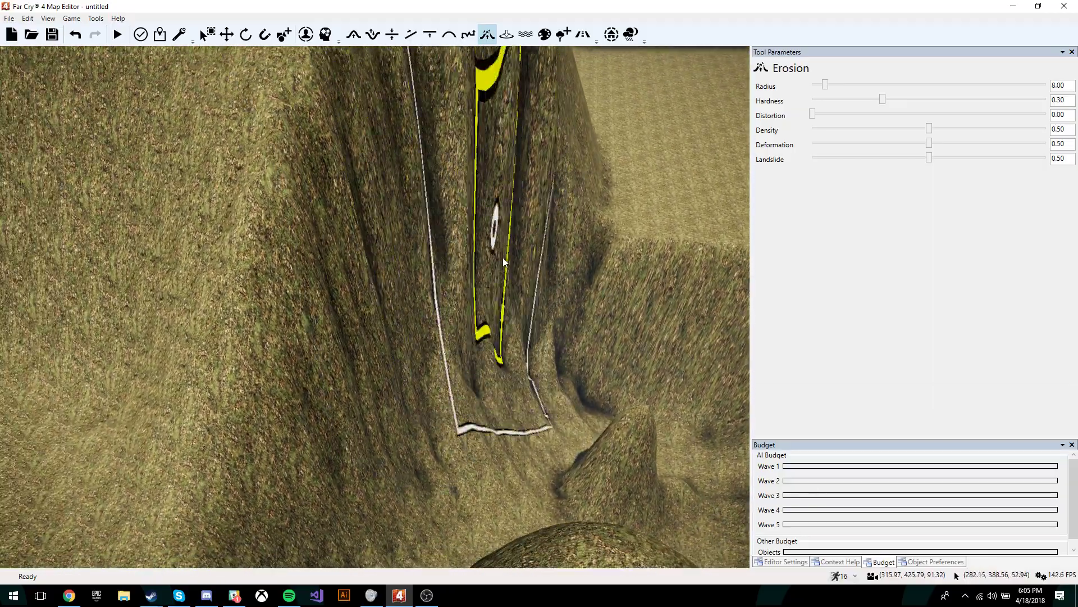
key(s)
right_drag(510, 211, 510, 191)
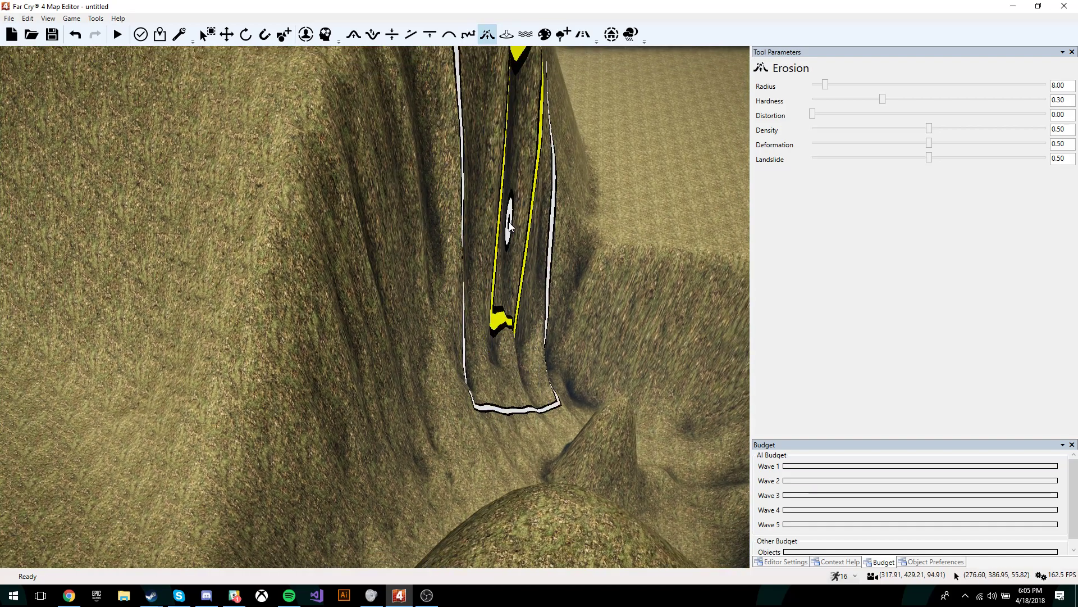
key(s)
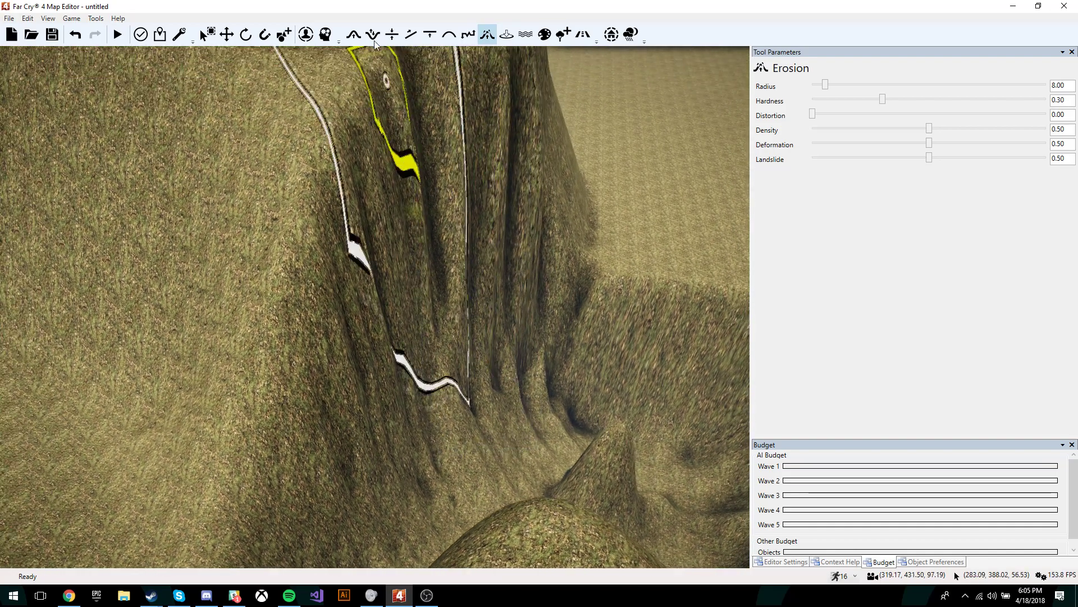
click(507, 36)
key(s)
key(d)
right_drag(500, 186, 393, 90)
key(w)
right_drag(514, 101, 518, 187)
right_drag(451, 173, 438, 106)
key(s)
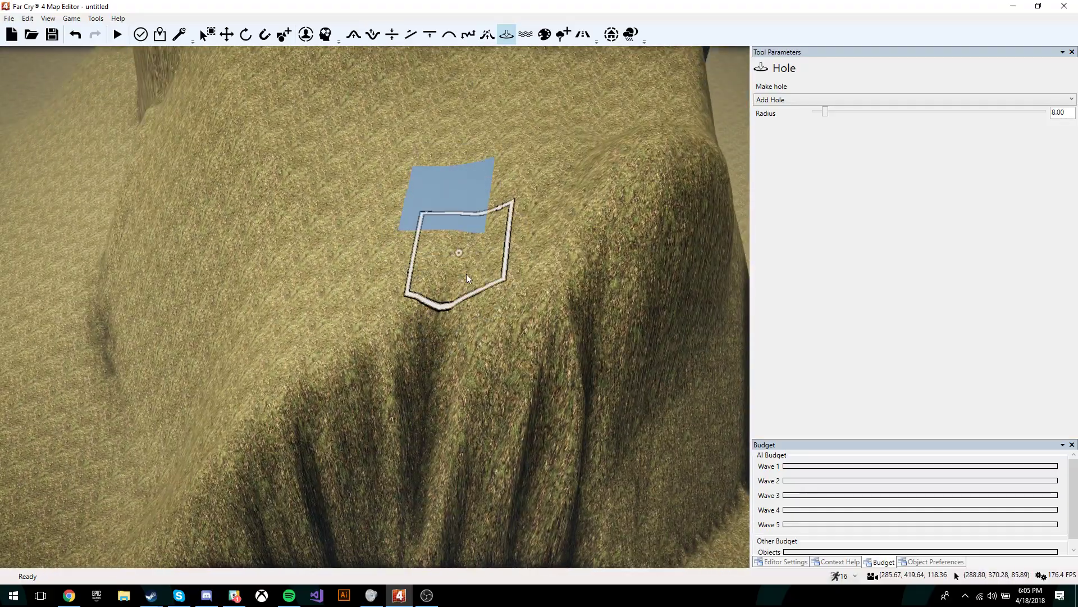
Step: Circle around the square hole in the mesa's hillside, then switch to the Water Layers tool
key(w)
right_drag(467, 274, 590, 238)
key(a)
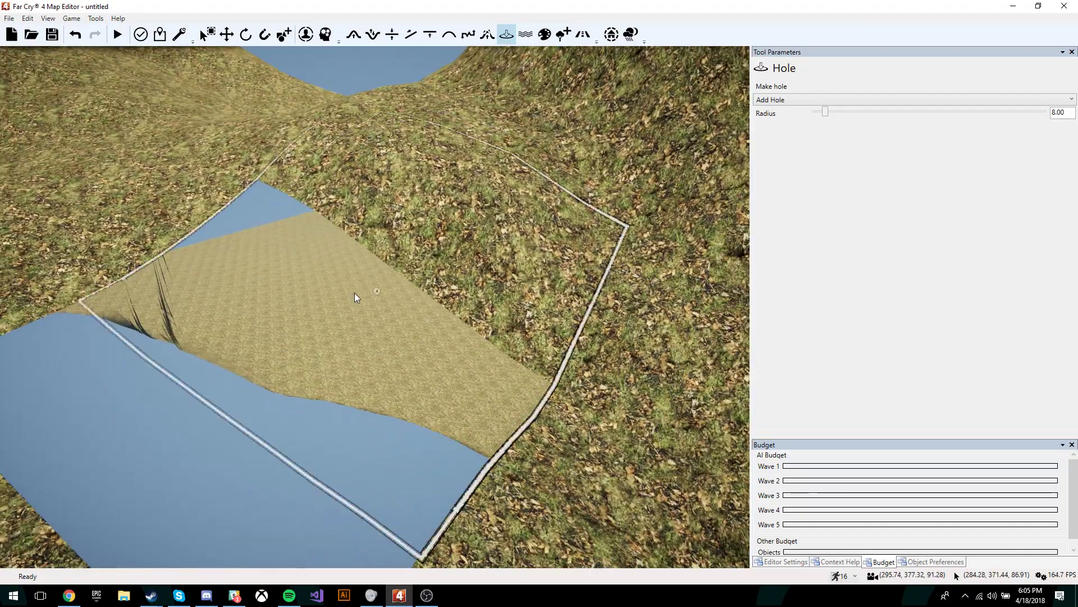
key(s)
right_drag(584, 332, 393, 337)
key(d)
key(s)
right_drag(589, 340, 668, 317)
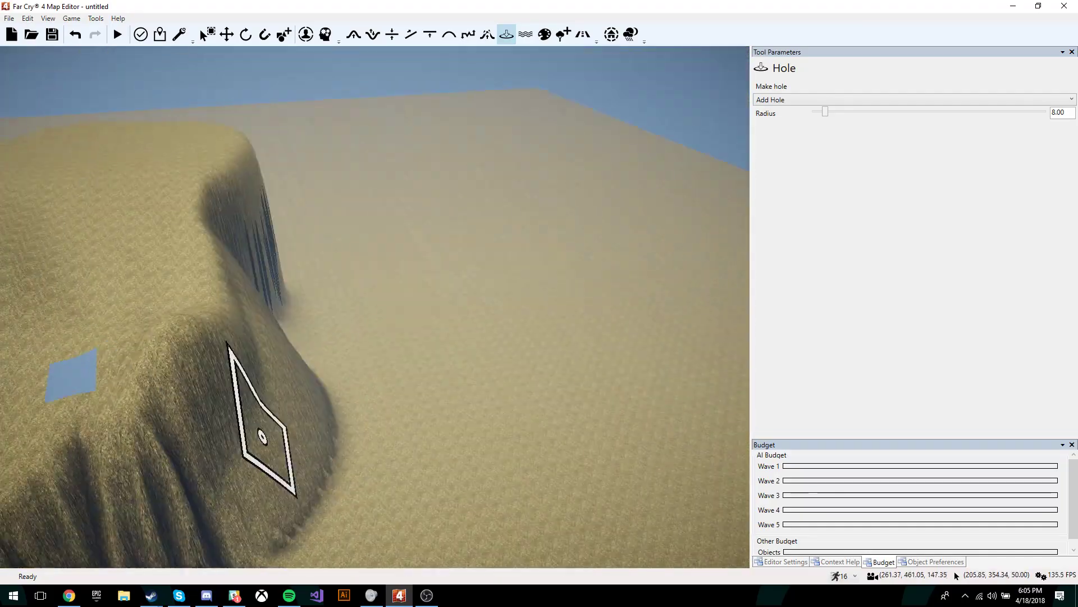
right_drag(523, 373, 513, 380)
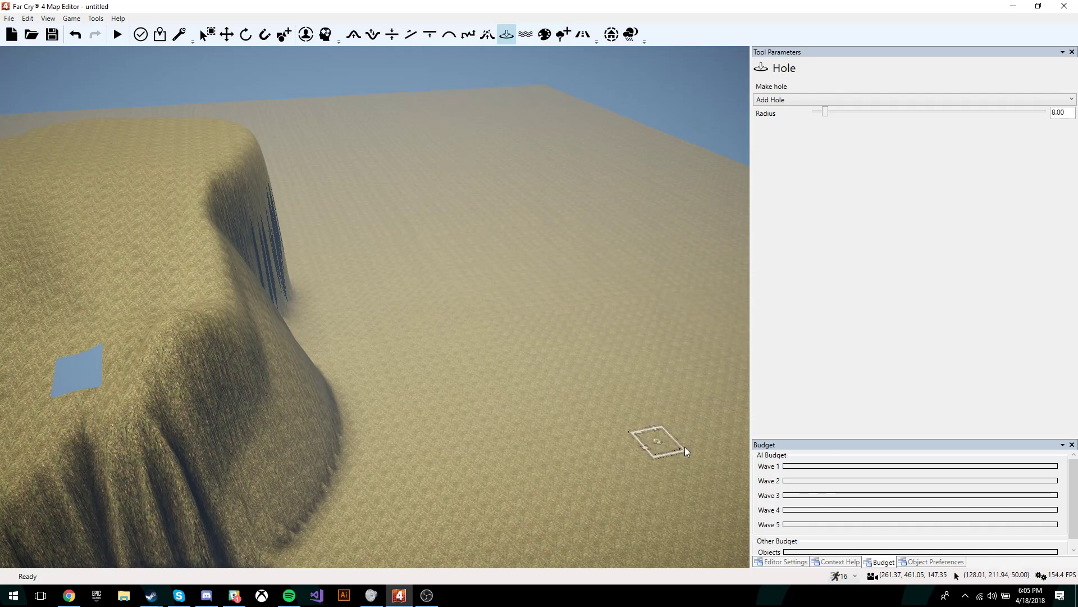
mouse_move(531, 228)
right_down()
mouse_move(444, 224)
mouse_move(442, 242)
right_up()
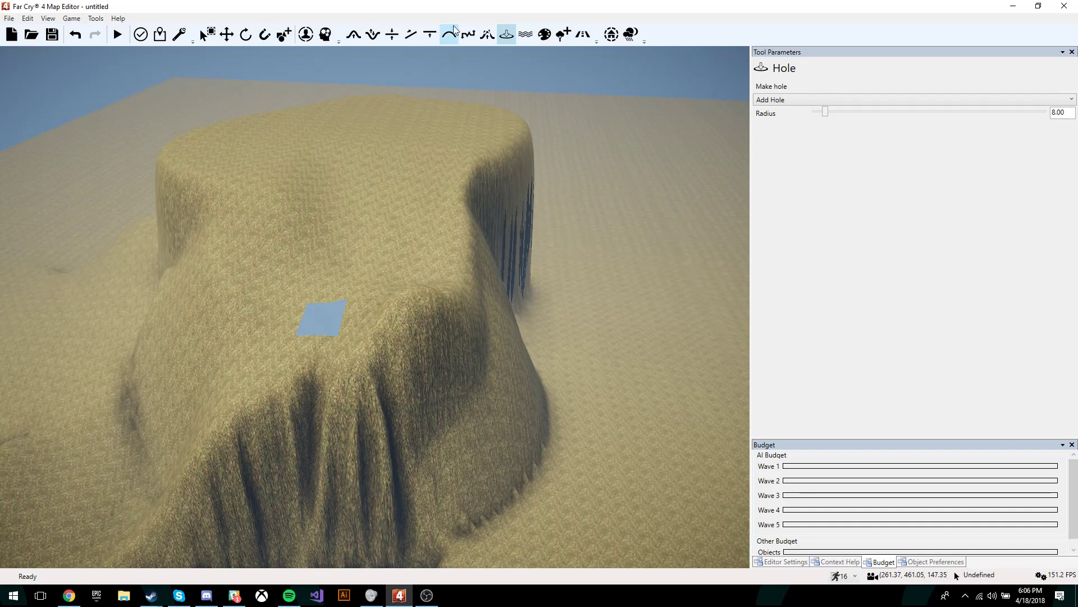
click(527, 36)
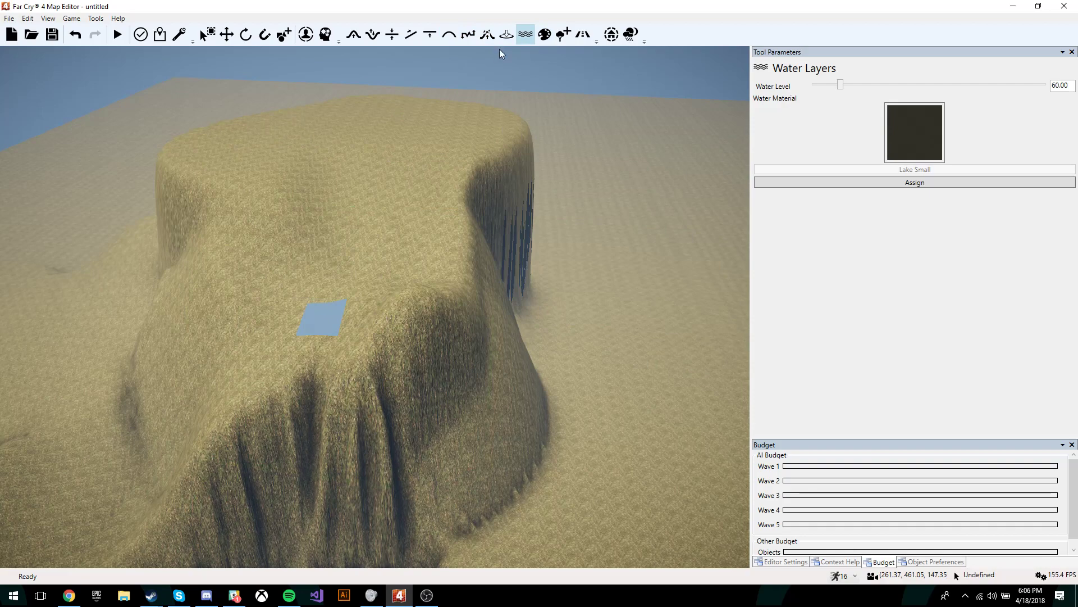
Step: Undo the terrain hole and bring the mesa's base into view for the water layer
key(ctrl+z)
mouse_move(595, 291)
right_down()
mouse_move(663, 291)
mouse_move(583, 298)
right_up()
key(d)
key(w)
key(d)
key(s)
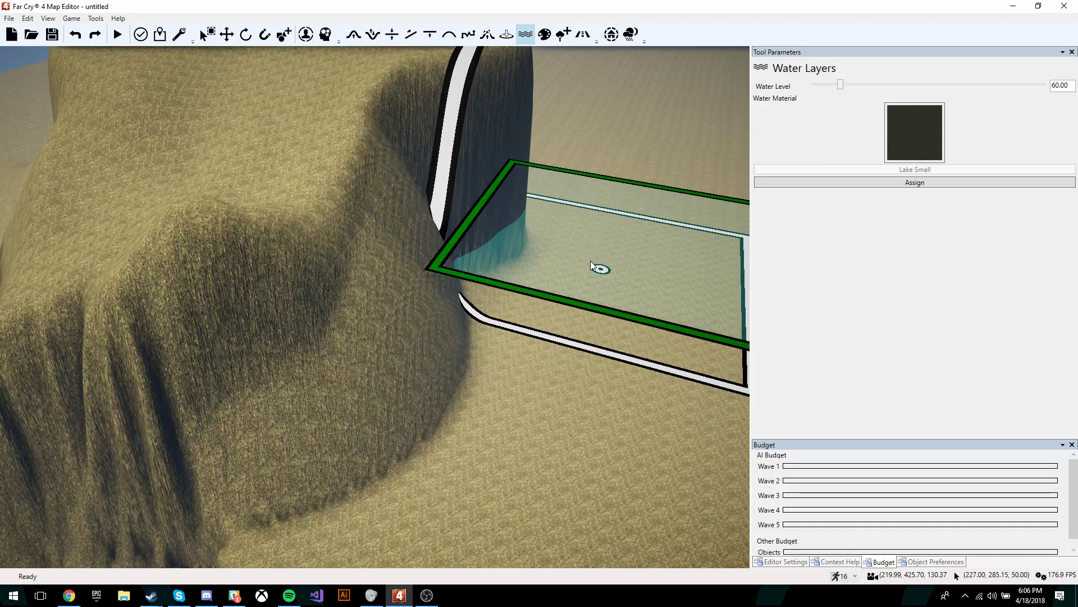
Step: Browse the water materials and close the list, keeping Lake Small at level 60.00
click(907, 142)
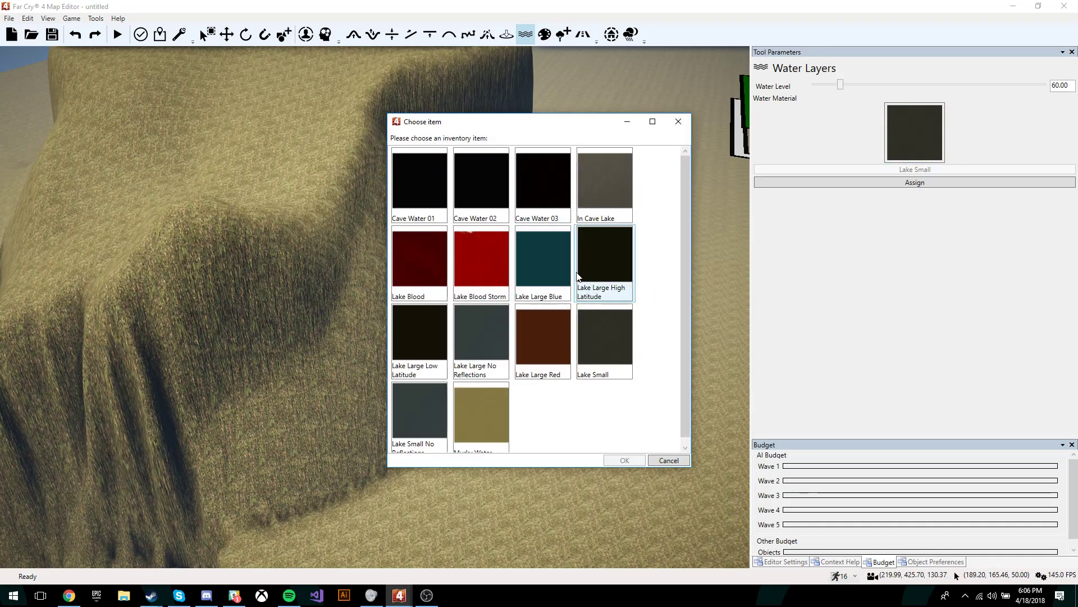
scroll(491, 278, down, 1)
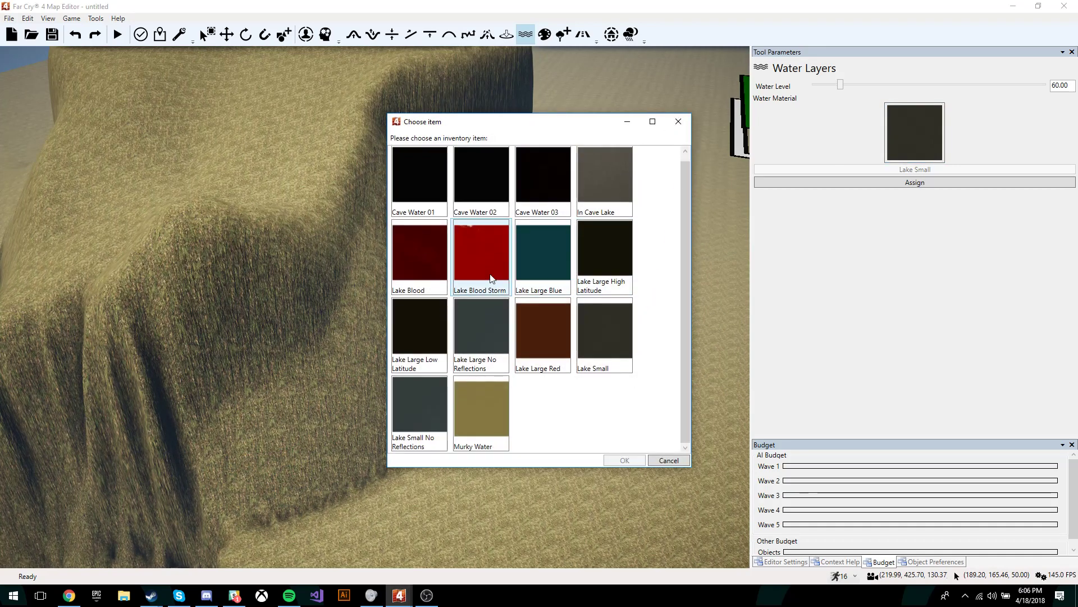
click(678, 122)
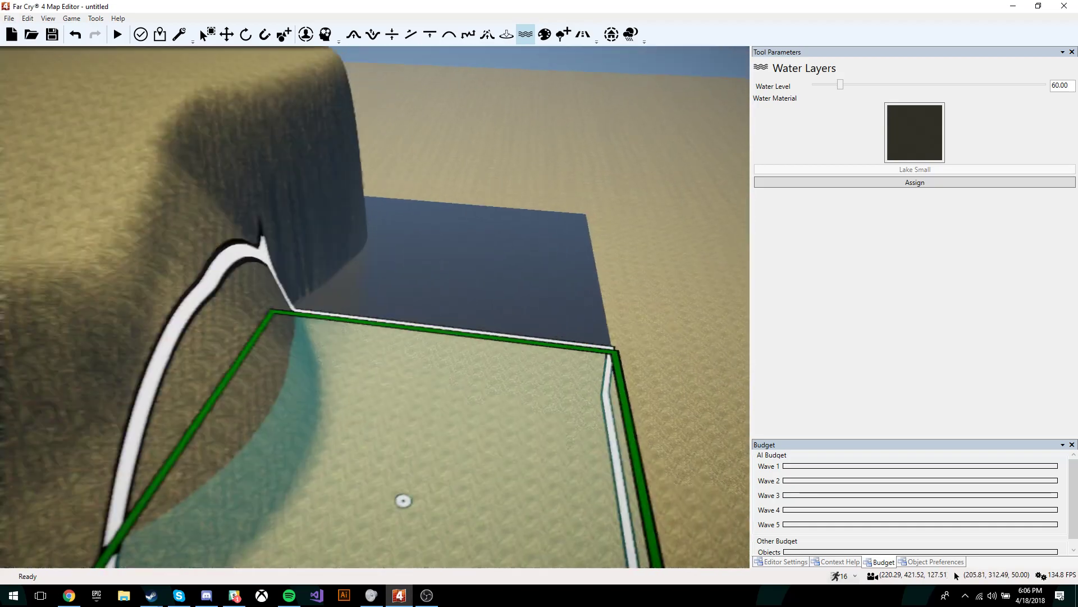
right_drag(540, 359, 479, 366)
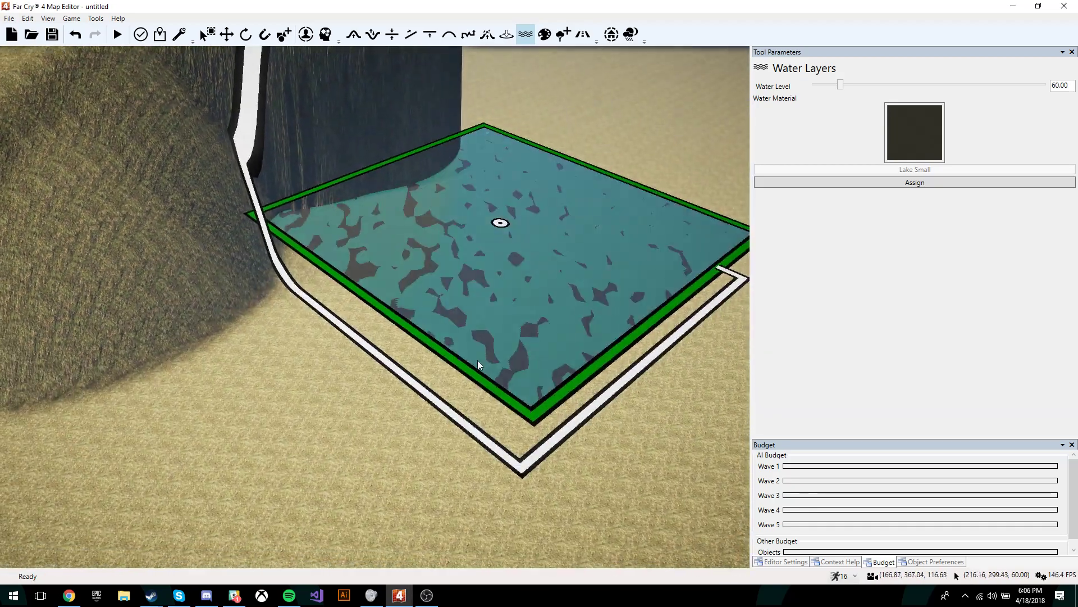
scroll(571, 335, down, 3)
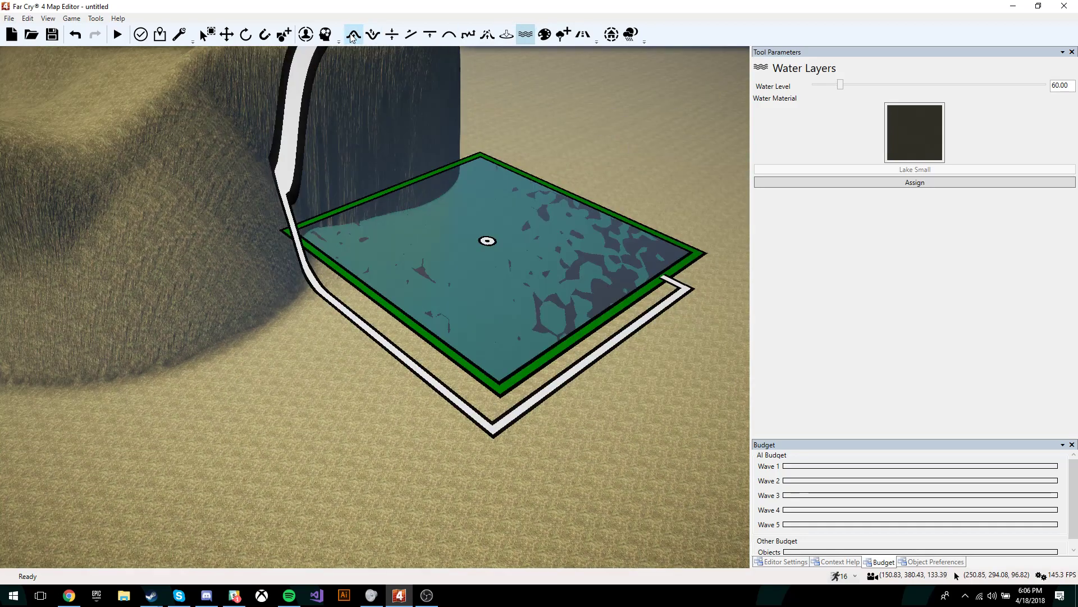
Step: Raise bump mounds beside the mesa, over the water's corner, and on open ground
click(354, 34)
mouse_move(342, 250)
mouse_down()
mouse_move(293, 264)
mouse_move(297, 191)
mouse_up()
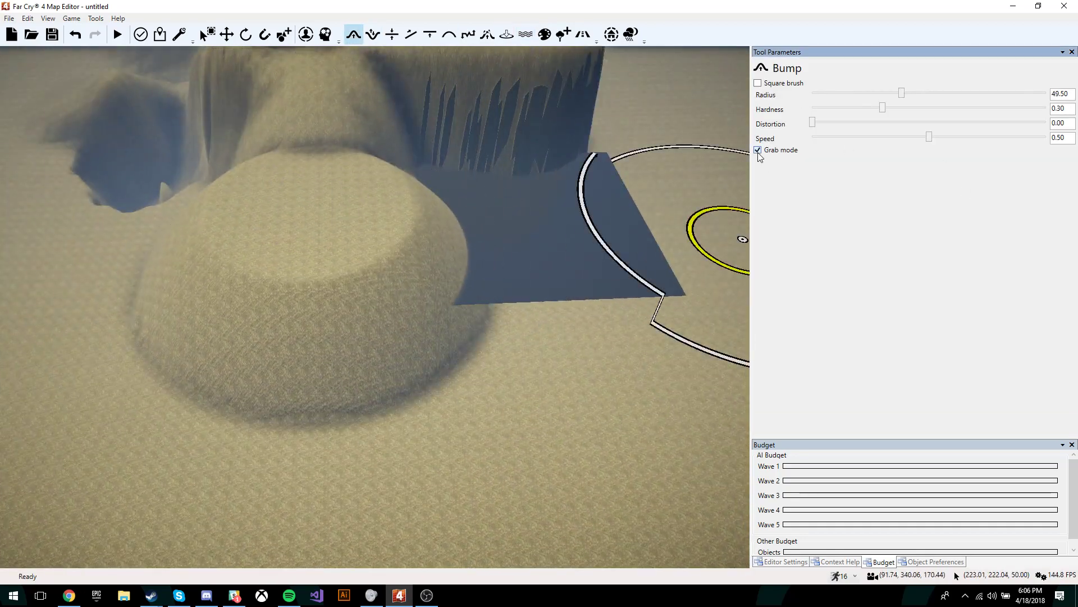
drag(459, 431, 460, 414)
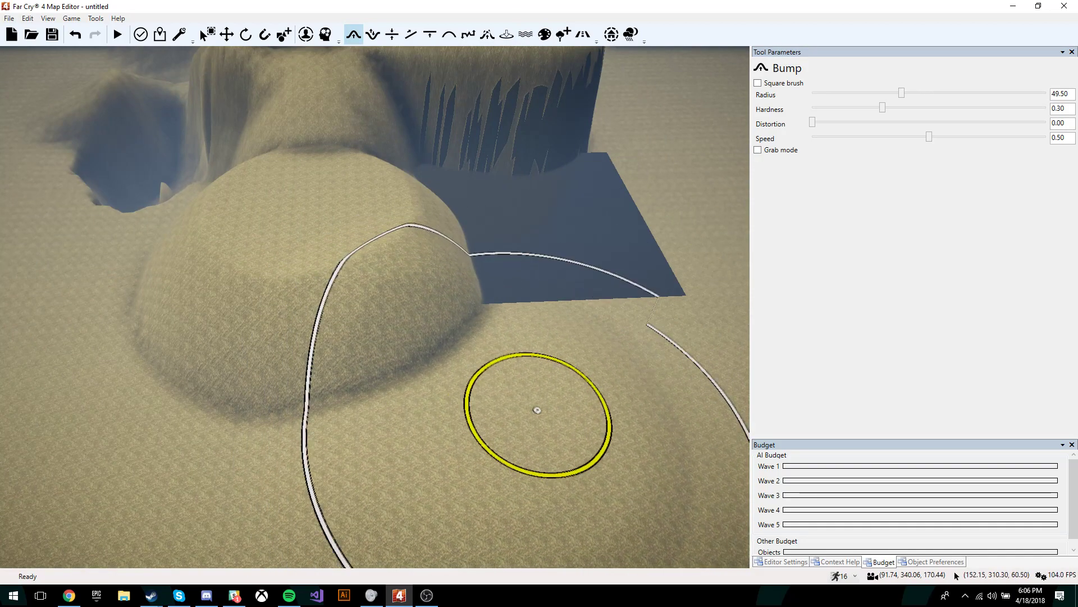
key(d)
key(d)
key(s)
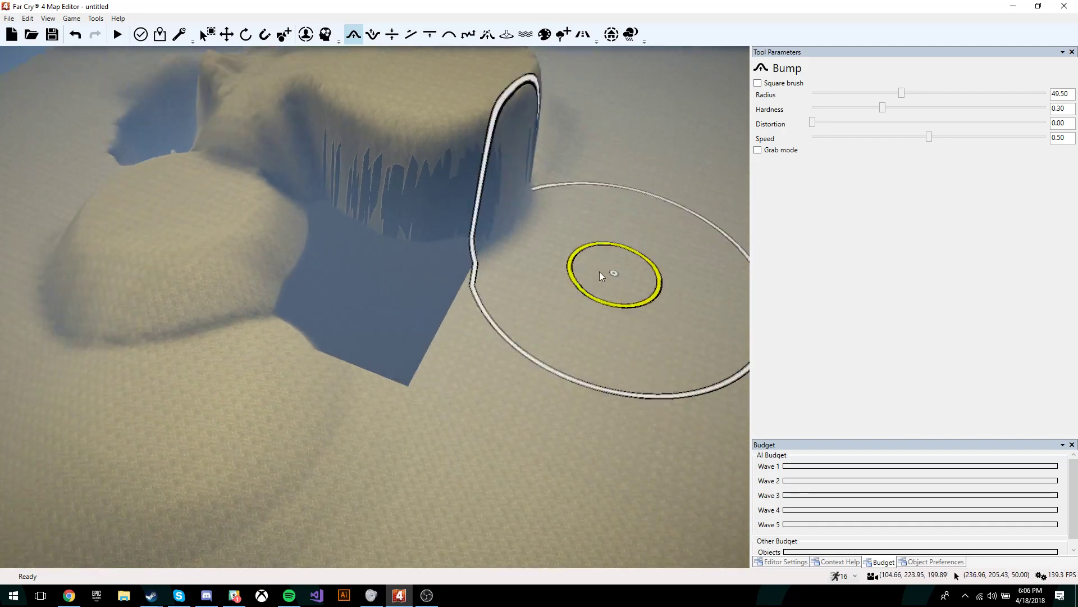
mouse_move(610, 273)
mouse_down()
mouse_move(583, 297)
mouse_move(557, 255)
mouse_move(581, 294)
mouse_up()
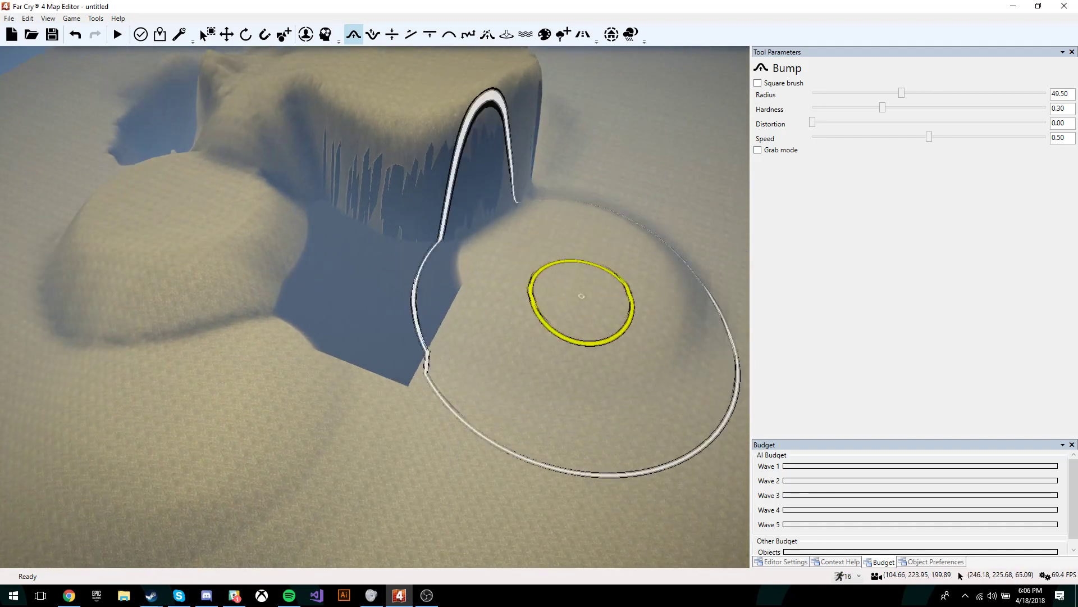
Step: Increase the bump speed to 0.72 and reframe the view around the mesa
drag(929, 136, 980, 136)
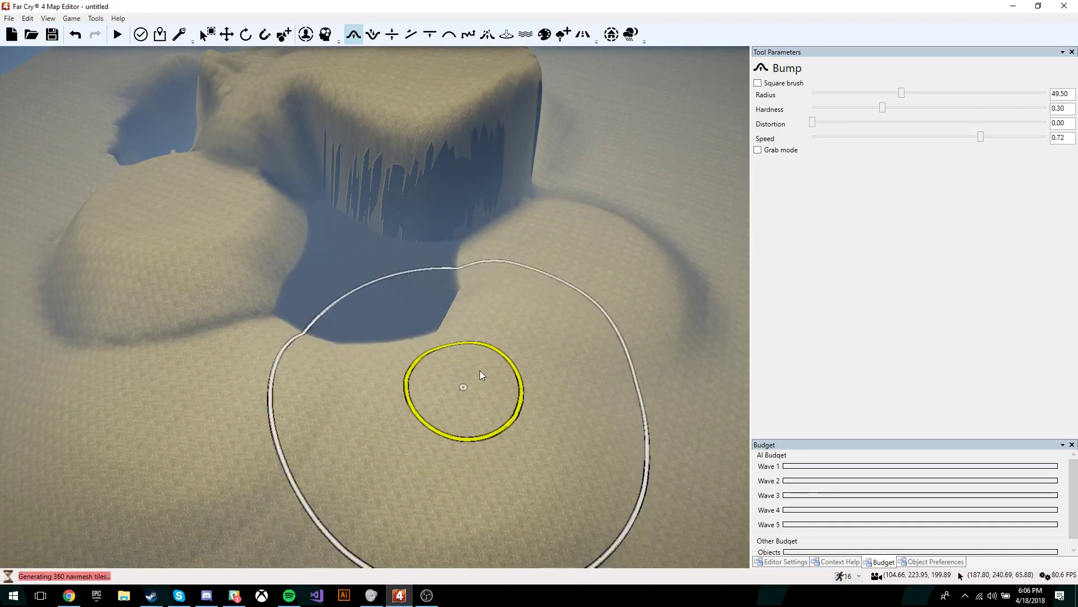
key(w)
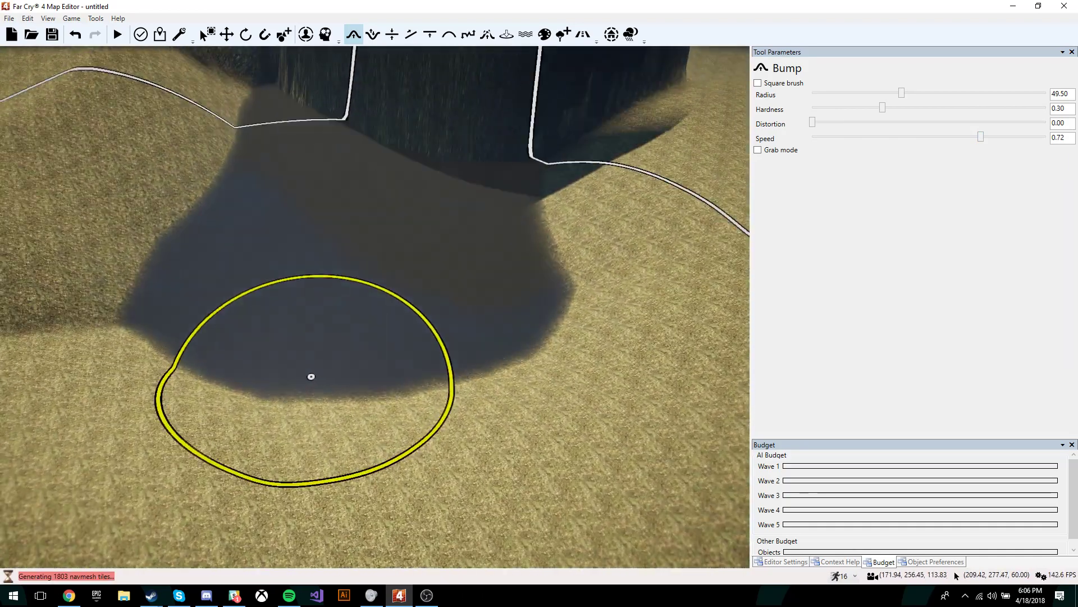
right_drag(460, 290, 473, 309)
key(s)
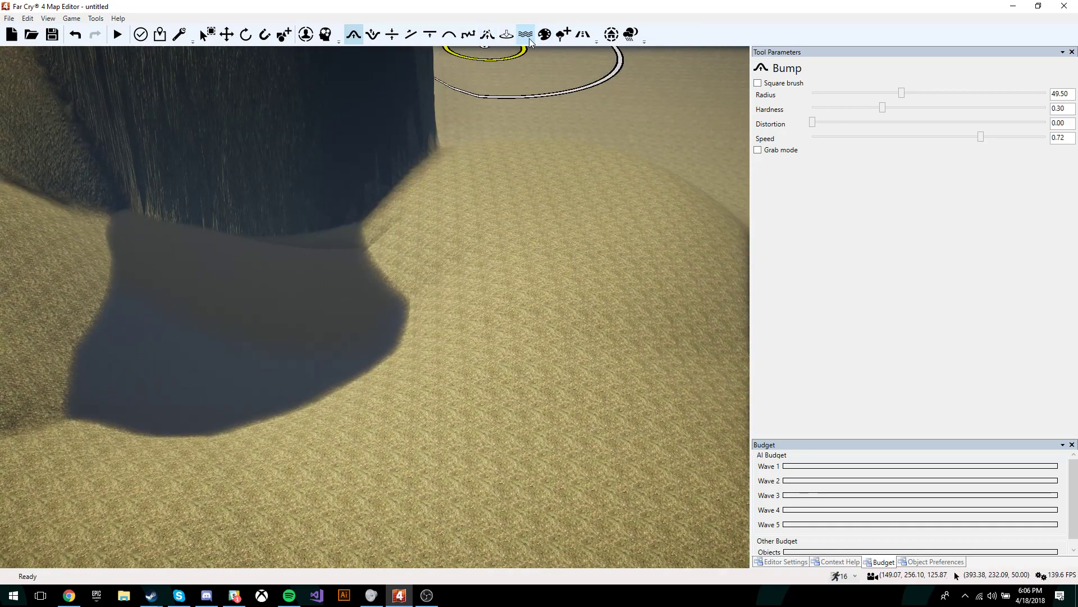
right_drag(538, 118, 537, 118)
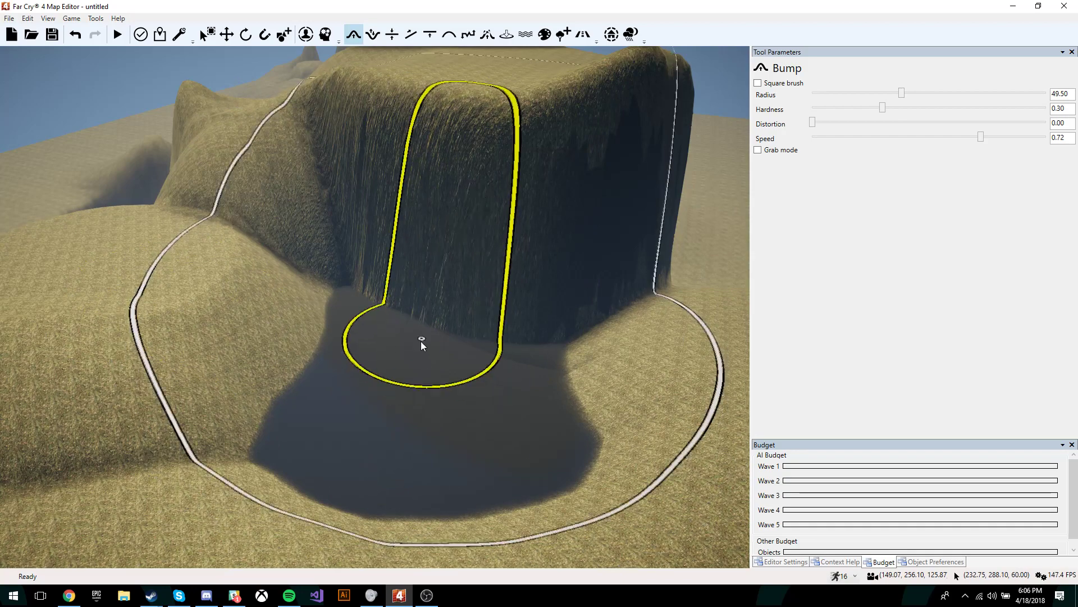
Step: Choose the coastal cliff texture in the Texture Painter
click(544, 35)
click(824, 219)
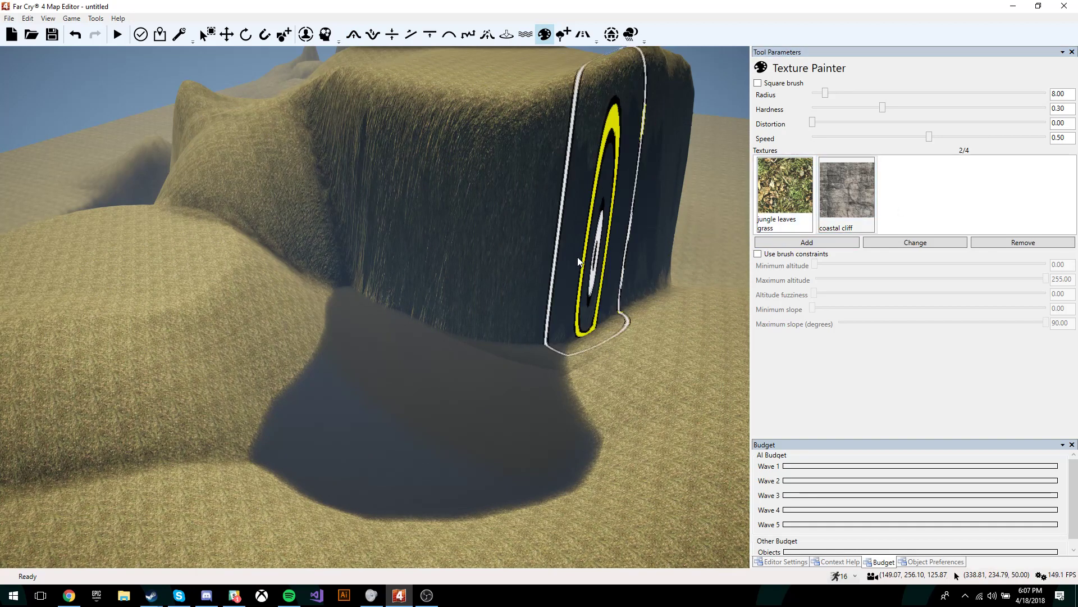
click(797, 212)
click(837, 212)
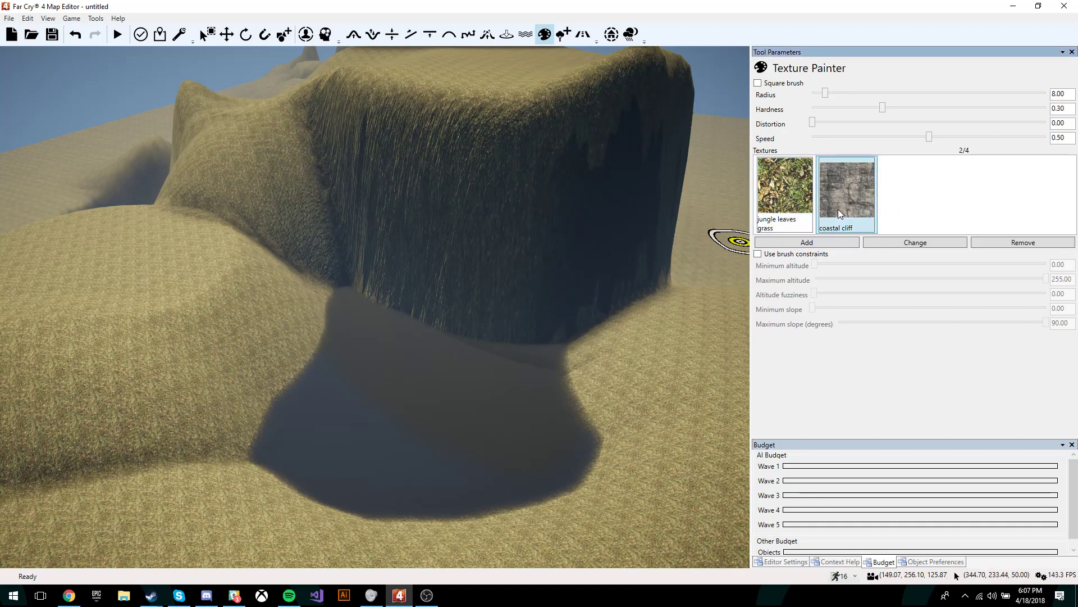
click(799, 212)
click(834, 212)
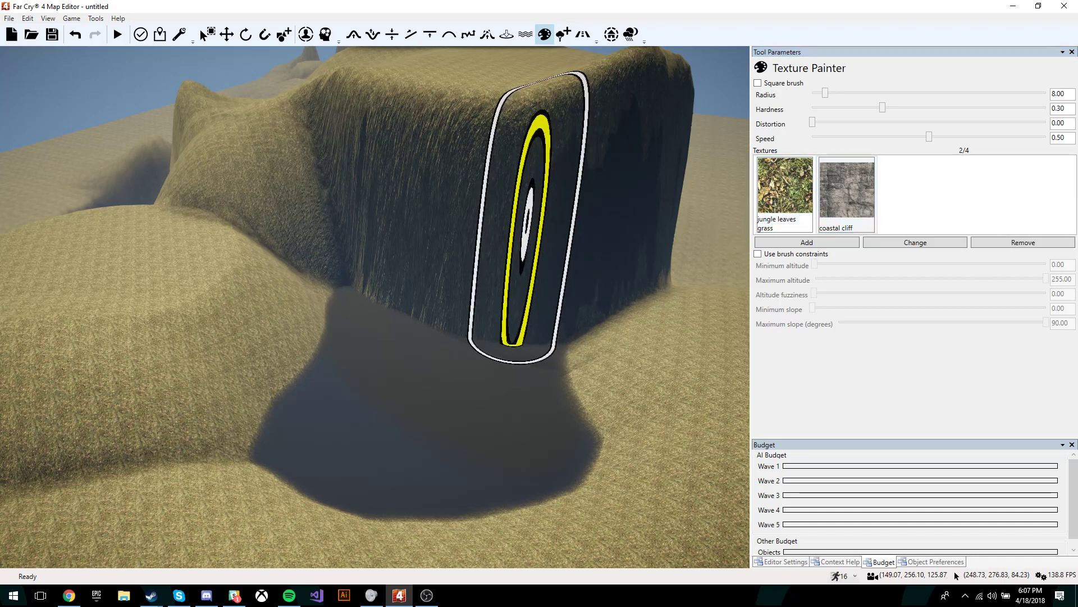
Step: Paint coastal cliff rock up the cliff face and further left across it
mouse_move(465, 292)
mouse_down()
mouse_move(448, 231)
mouse_move(526, 117)
mouse_up()
key(w)
mouse_move(587, 249)
right_down()
mouse_move(612, 239)
mouse_move(573, 177)
right_up()
key(s)
mouse_move(573, 177)
mouse_down()
mouse_move(442, 129)
mouse_move(361, 200)
mouse_move(301, 194)
mouse_move(228, 209)
mouse_move(267, 93)
mouse_move(486, 81)
mouse_up()
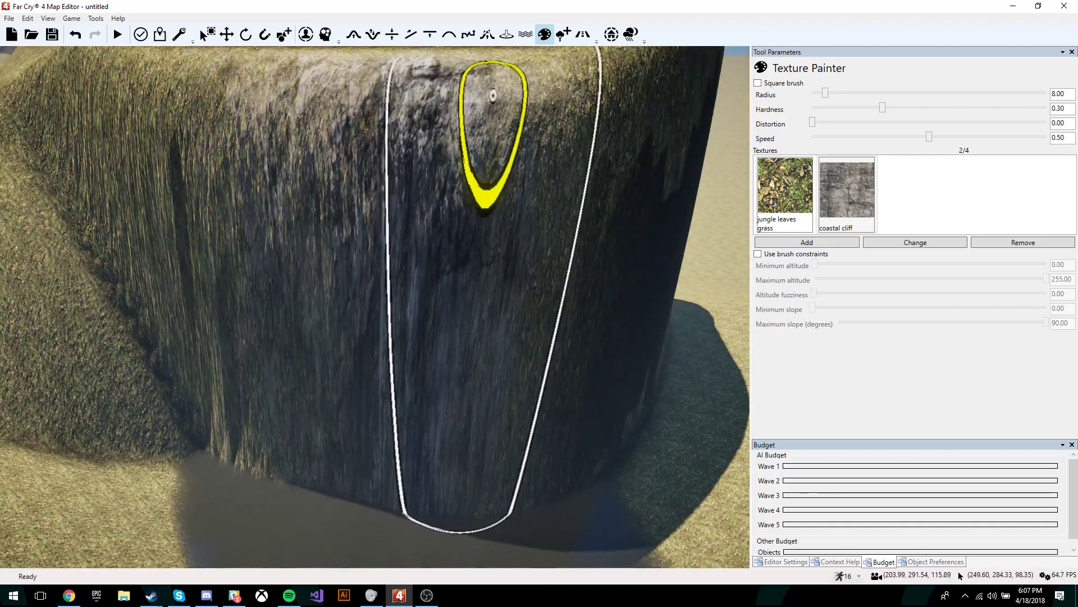
Step: Paint coastal cliff rock along the cliff's top edge on its dark side
right_drag(589, 197, 576, 222)
key(s)
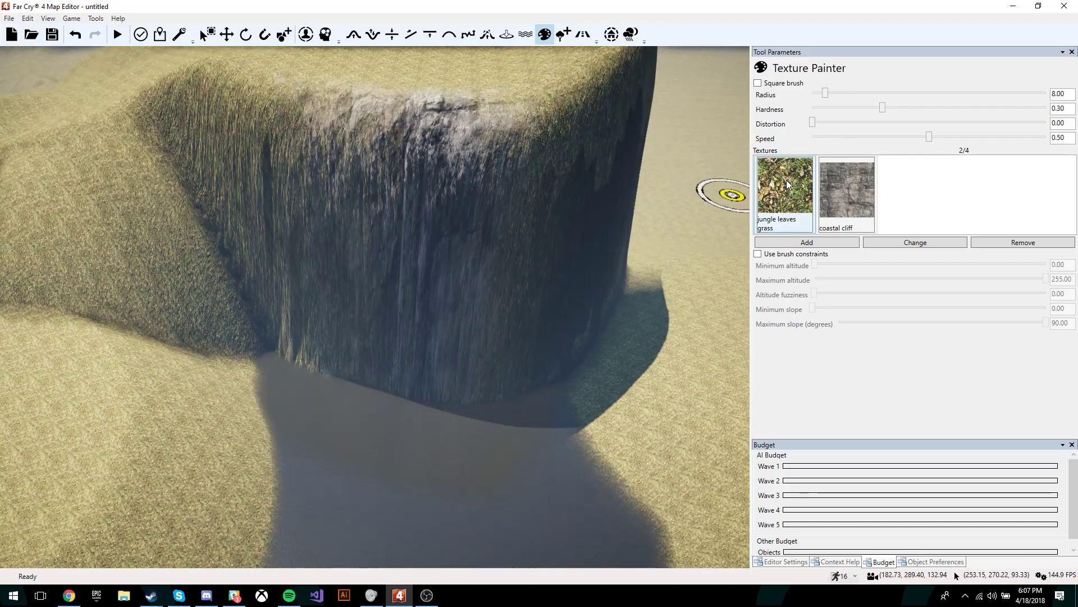
key(d)
right_drag(520, 147, 482, 101)
key(s)
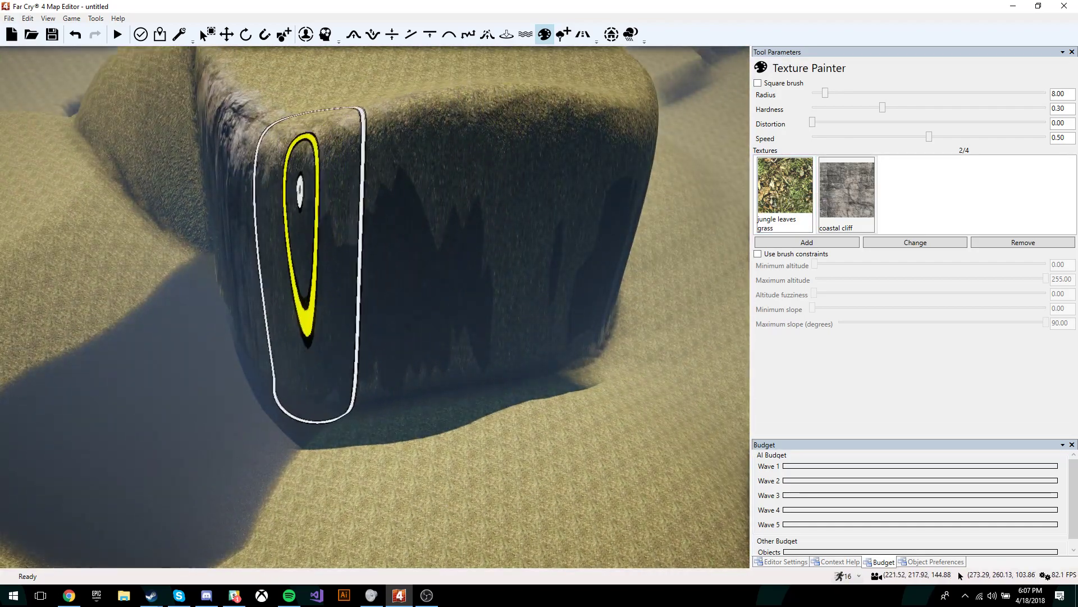
drag(477, 149, 421, 120)
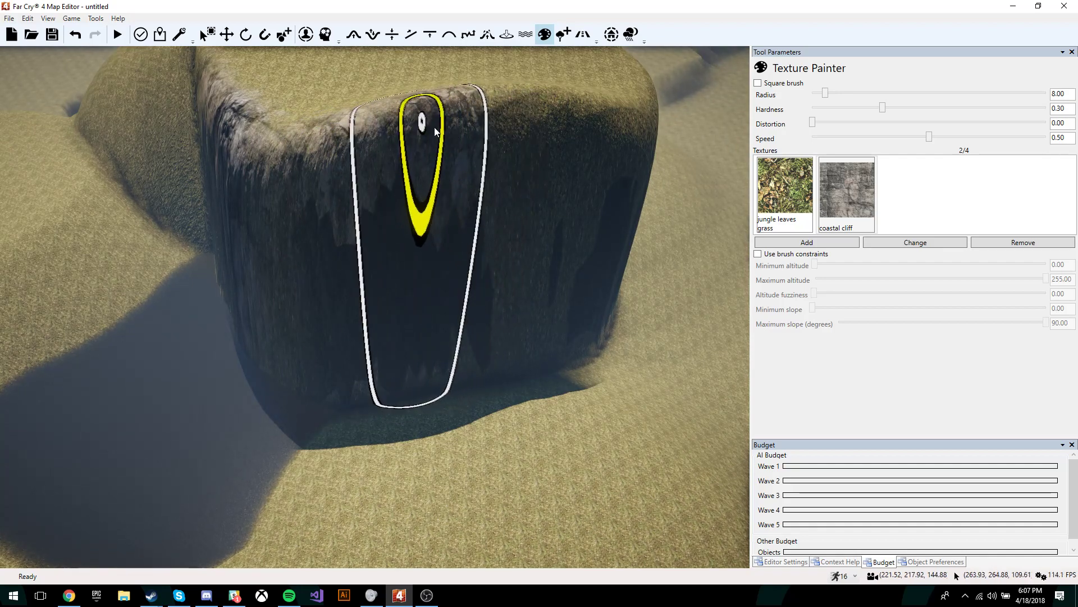
key(s)
key(s)
key(s)
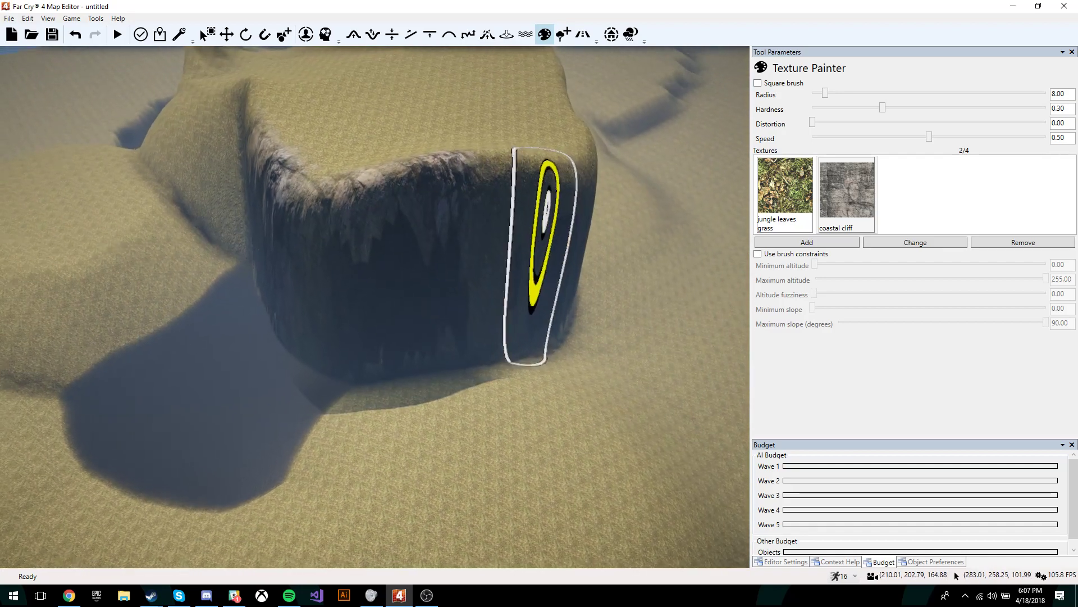
right_drag(570, 247, 569, 224)
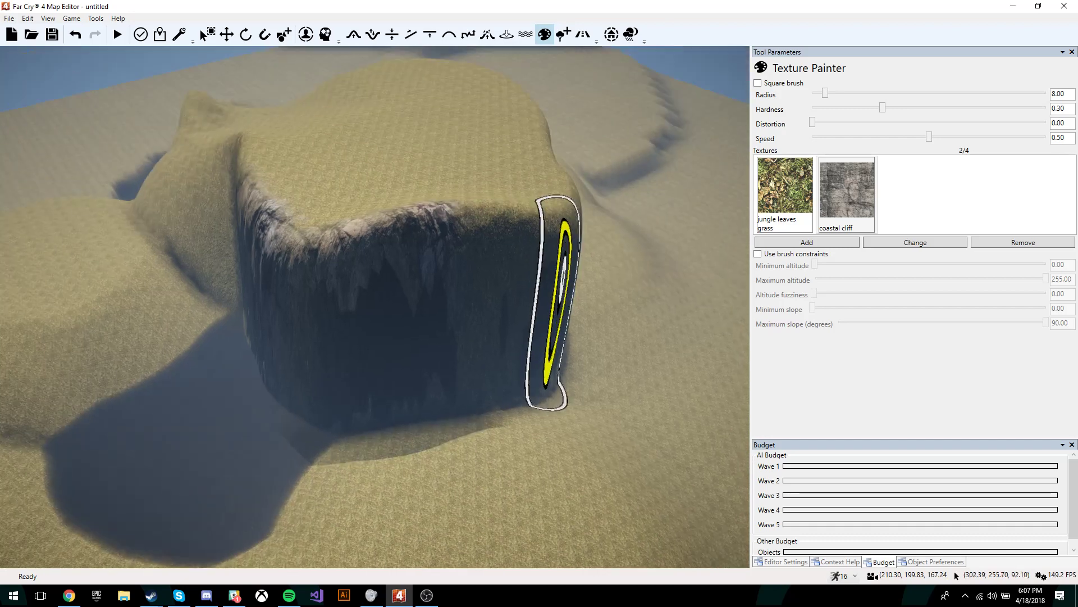
key(a)
key(w)
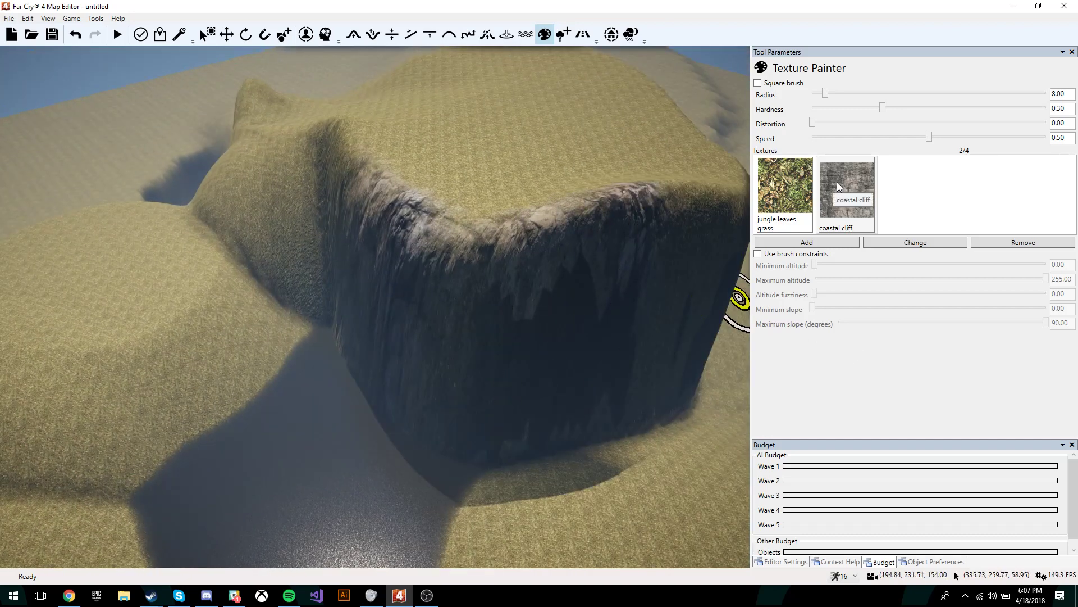
click(567, 40)
Step: Add Sedge Trees 3 from the Himalayan category to the vegetation group
click(773, 169)
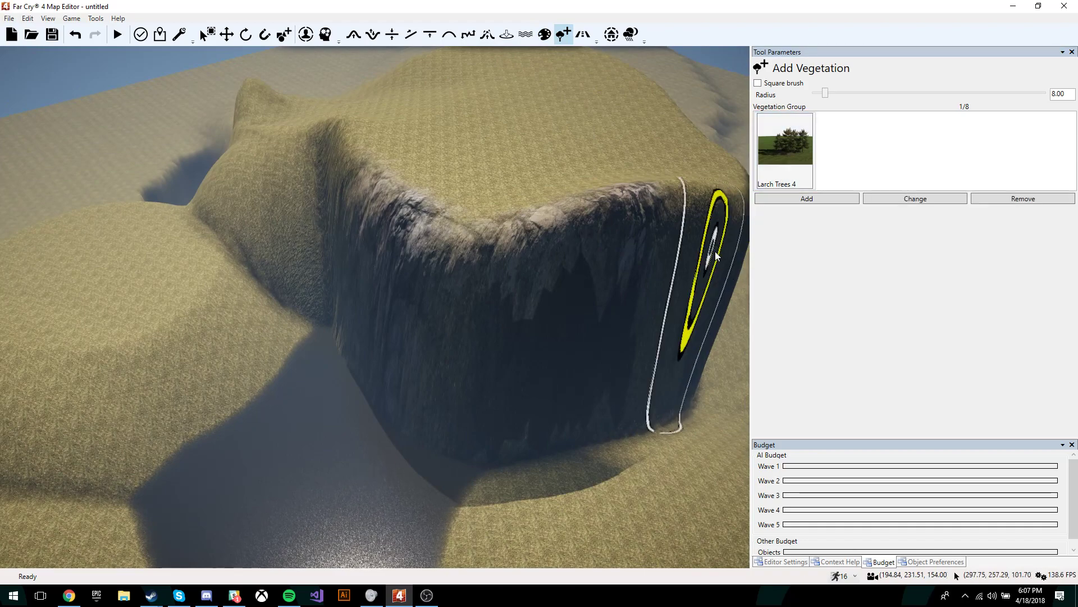
key(d)
right_drag(558, 310, 461, 290)
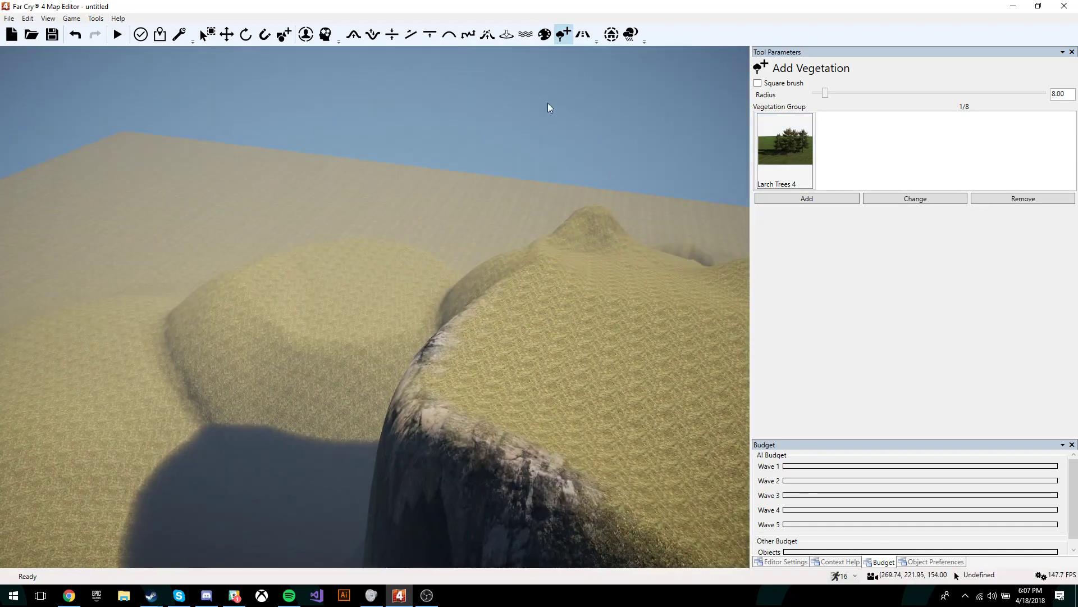
key(d)
right_drag(668, 272, 651, 360)
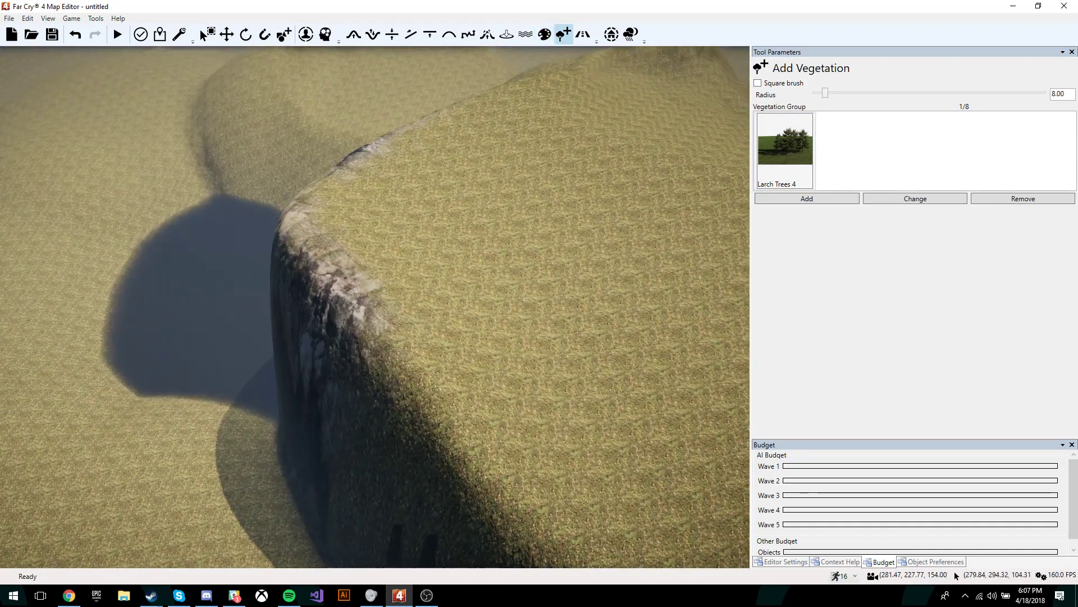
click(790, 144)
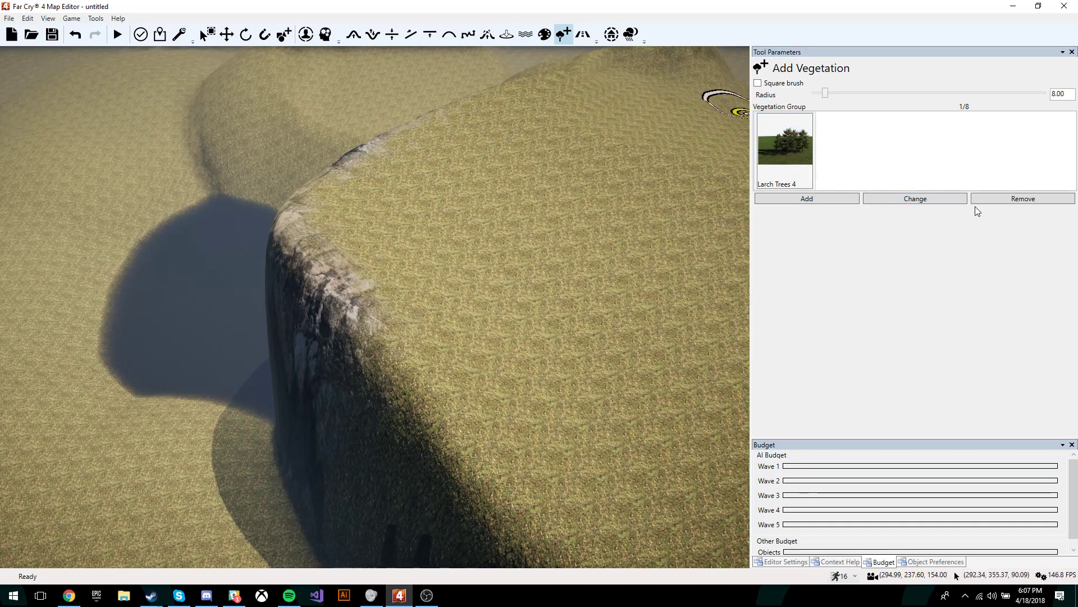
click(815, 200)
click(431, 151)
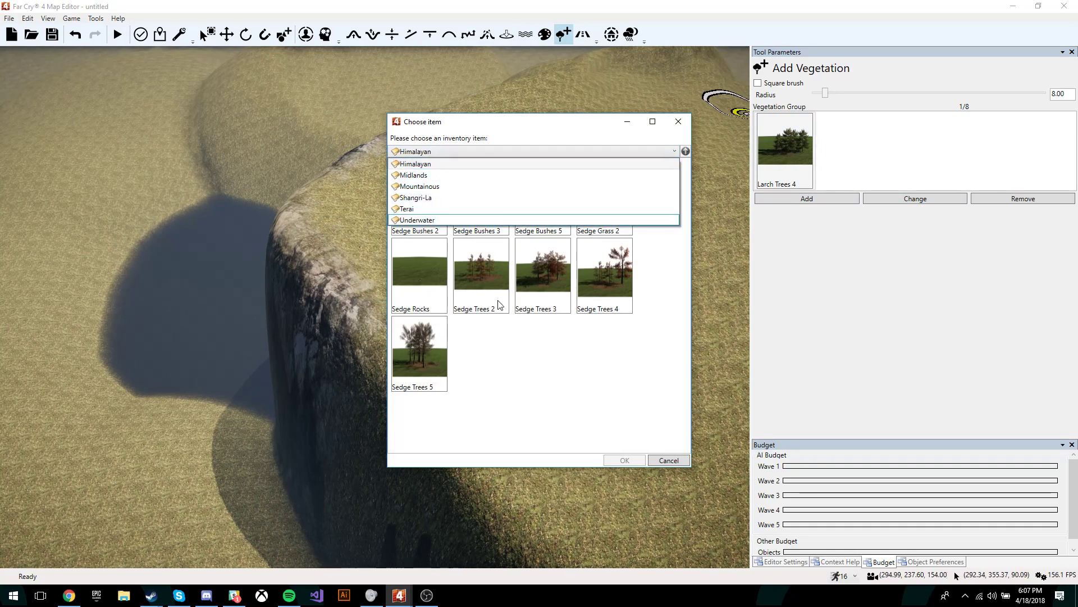
click(606, 388)
double_click(553, 281)
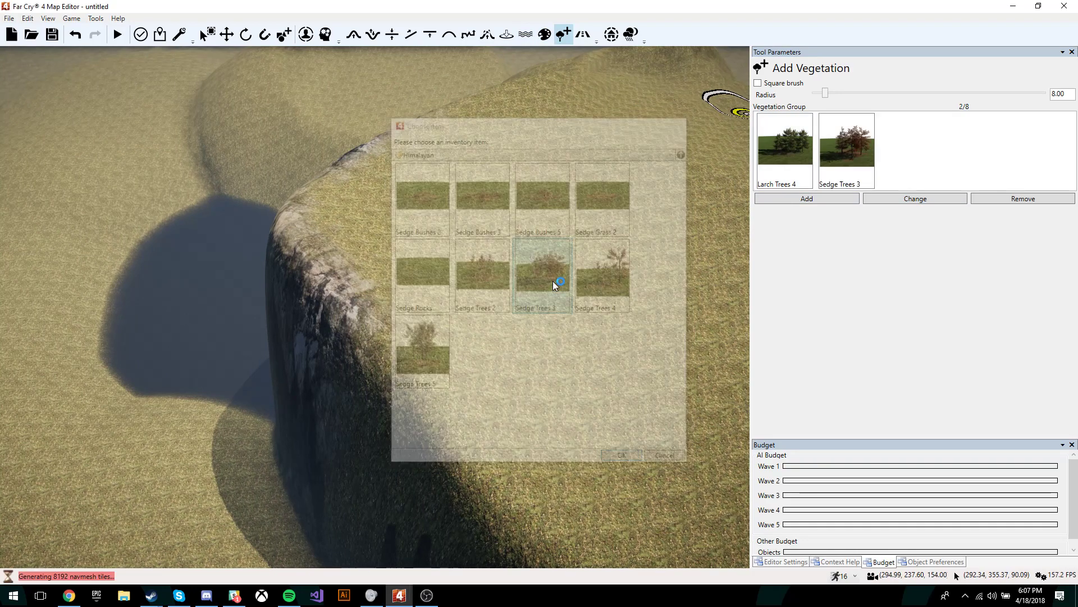
Step: Paint Larch Trees 4 across the hilltop
click(778, 175)
click(788, 200)
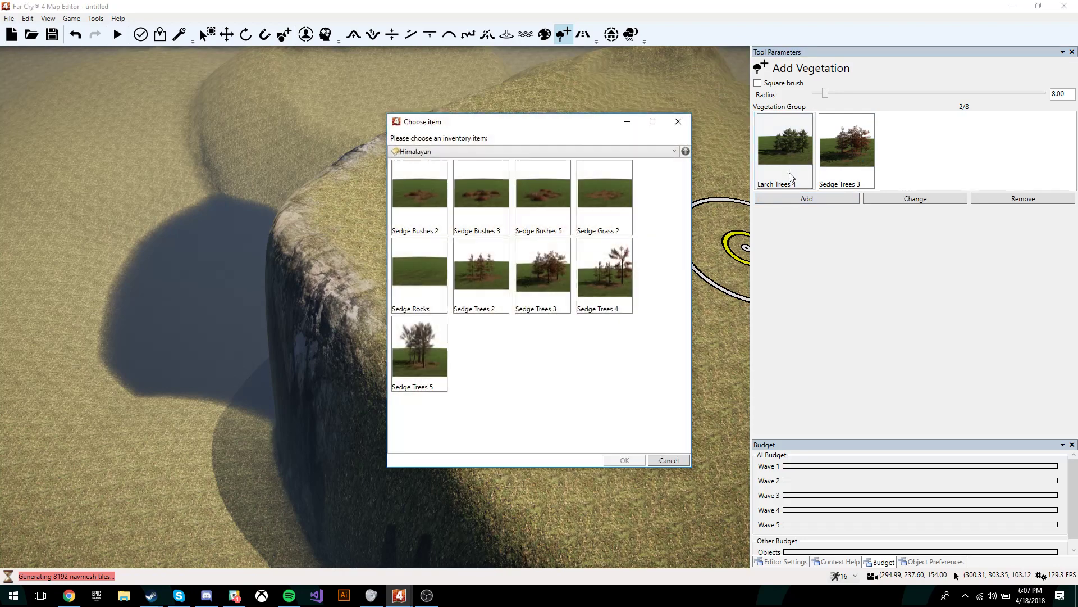
click(678, 122)
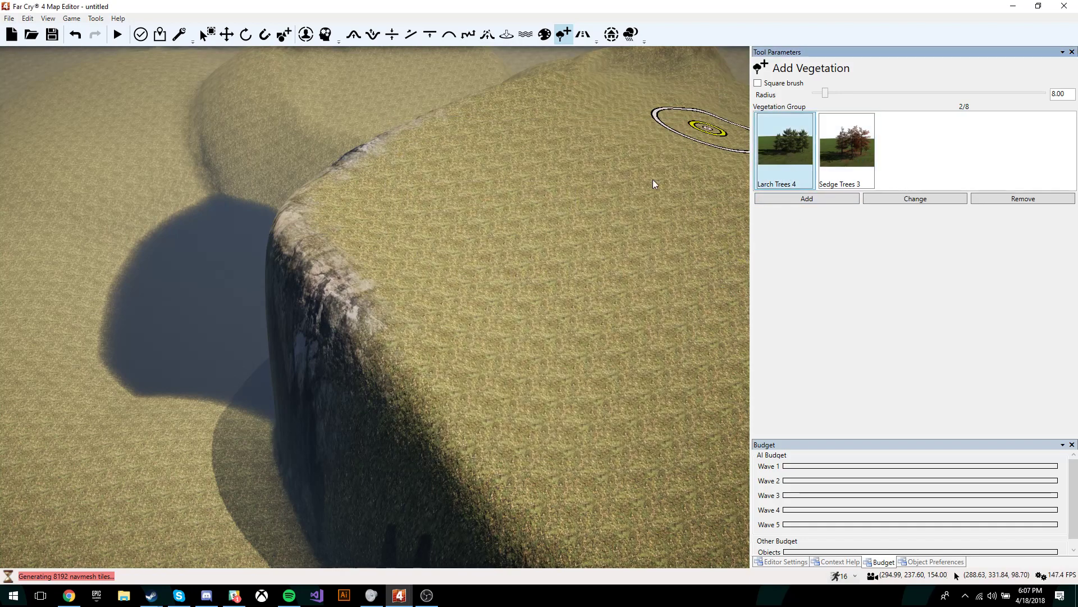
mouse_move(496, 169)
mouse_down()
mouse_move(494, 156)
mouse_move(423, 216)
mouse_move(458, 299)
mouse_move(556, 292)
mouse_up()
Step: Paint red Sedge Trees 3 over the hilltop
click(842, 160)
key(s)
key(d)
click(841, 157)
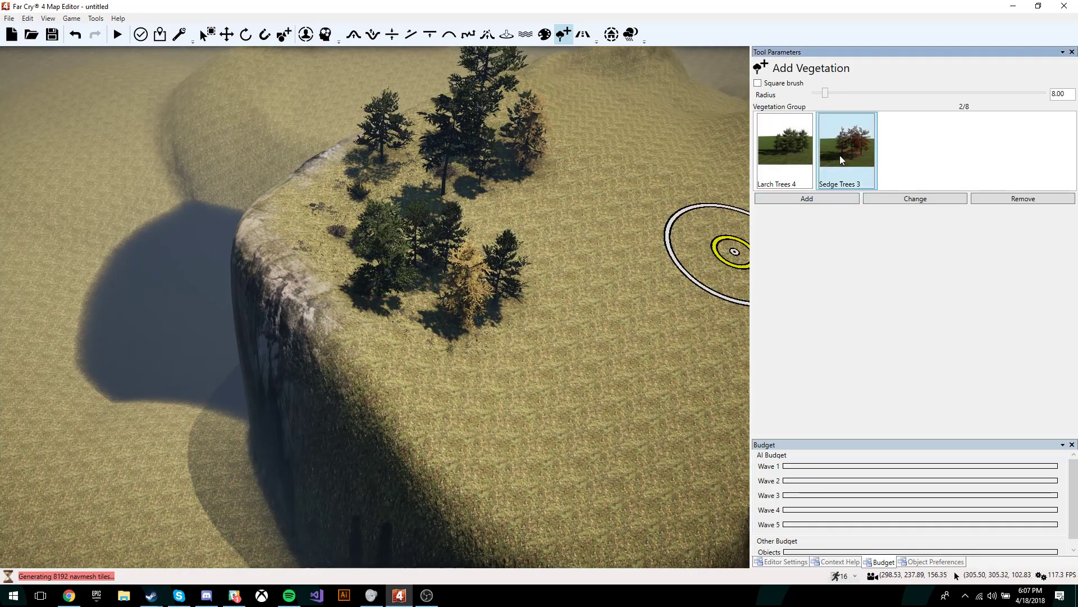
key(d)
mouse_move(567, 360)
mouse_down()
mouse_move(556, 369)
mouse_move(573, 202)
mouse_move(626, 376)
mouse_up()
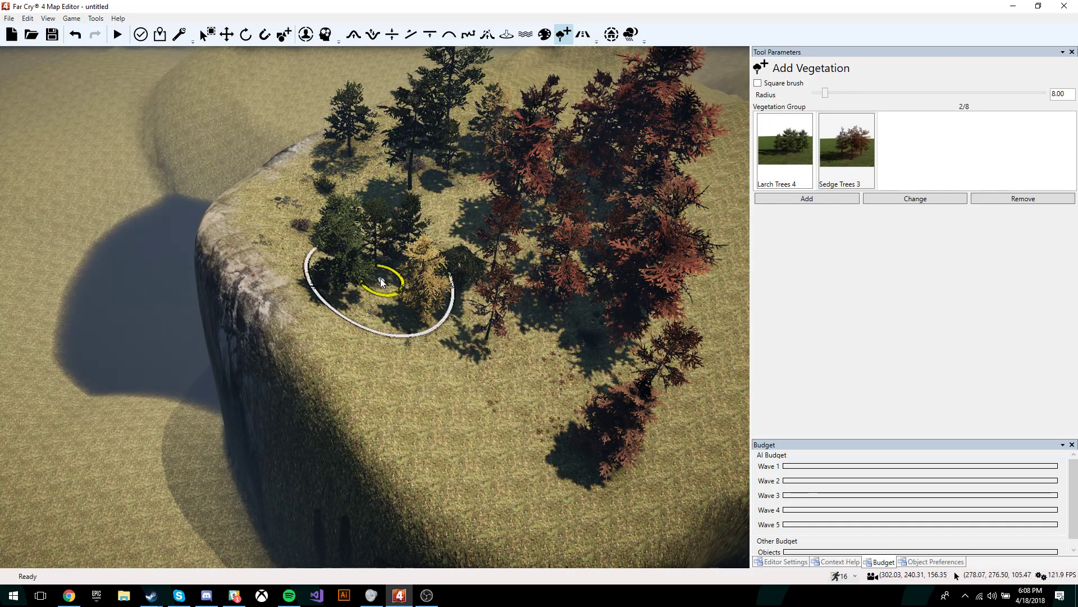
drag(376, 277, 396, 304)
Step: Paint more trees near the cliff edge, then select Sedge Trees 3 again
key(a)
mouse_move(397, 303)
right_down()
mouse_move(554, 301)
mouse_move(500, 205)
mouse_move(507, 170)
right_up()
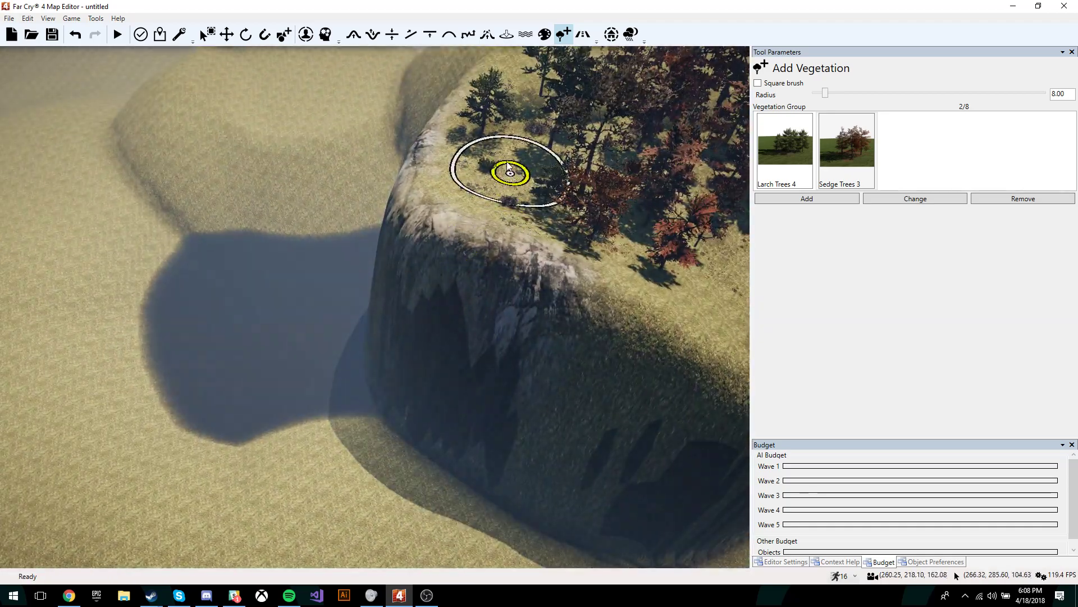
drag(507, 171, 564, 121)
key(d)
key(w)
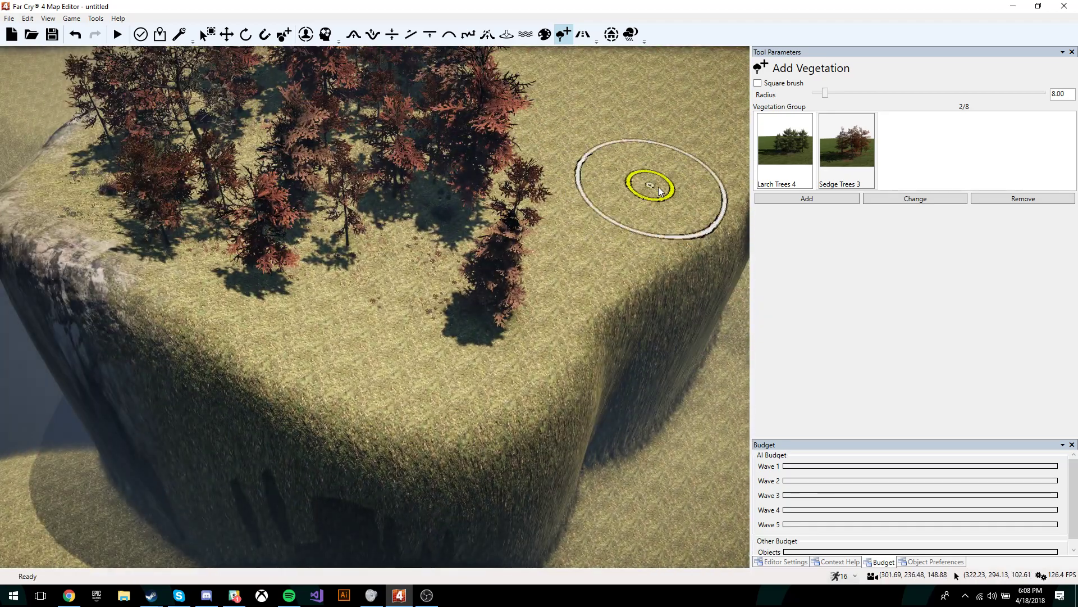
right_drag(589, 189, 574, 189)
key(s)
key(d)
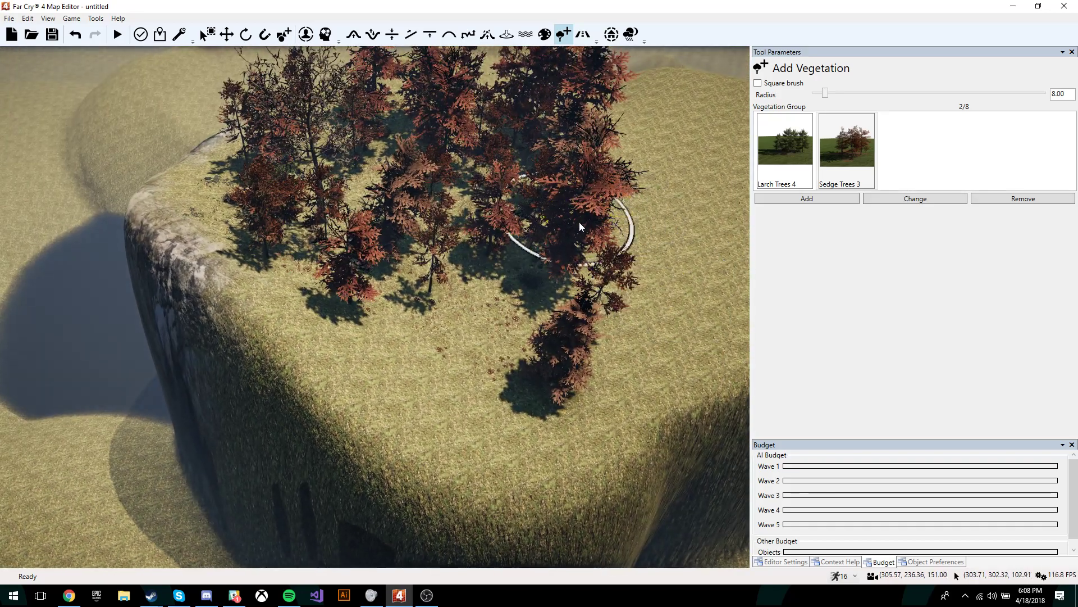
key(d)
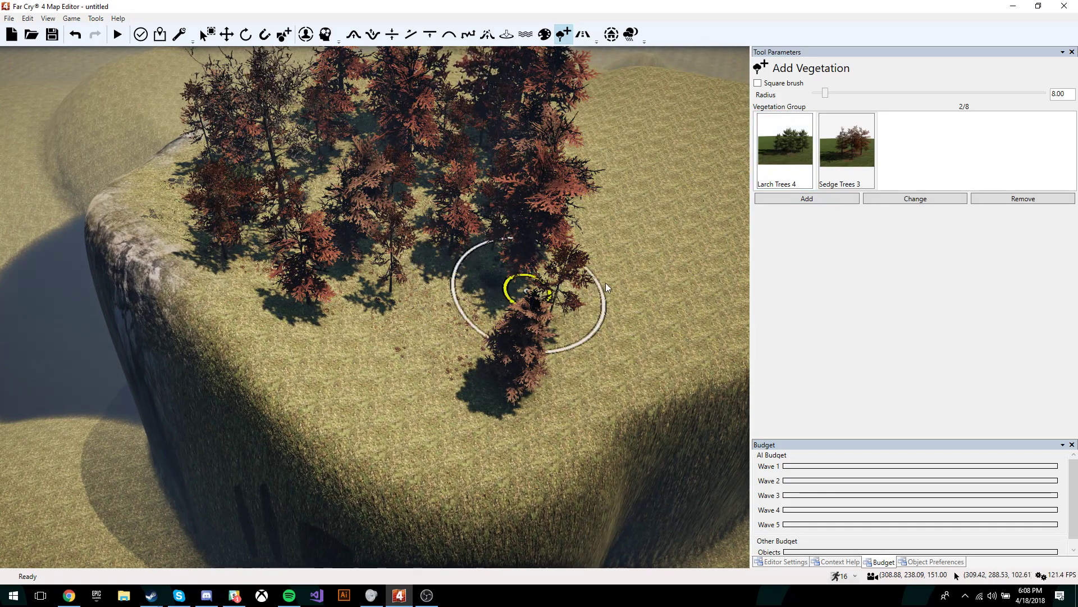
click(858, 166)
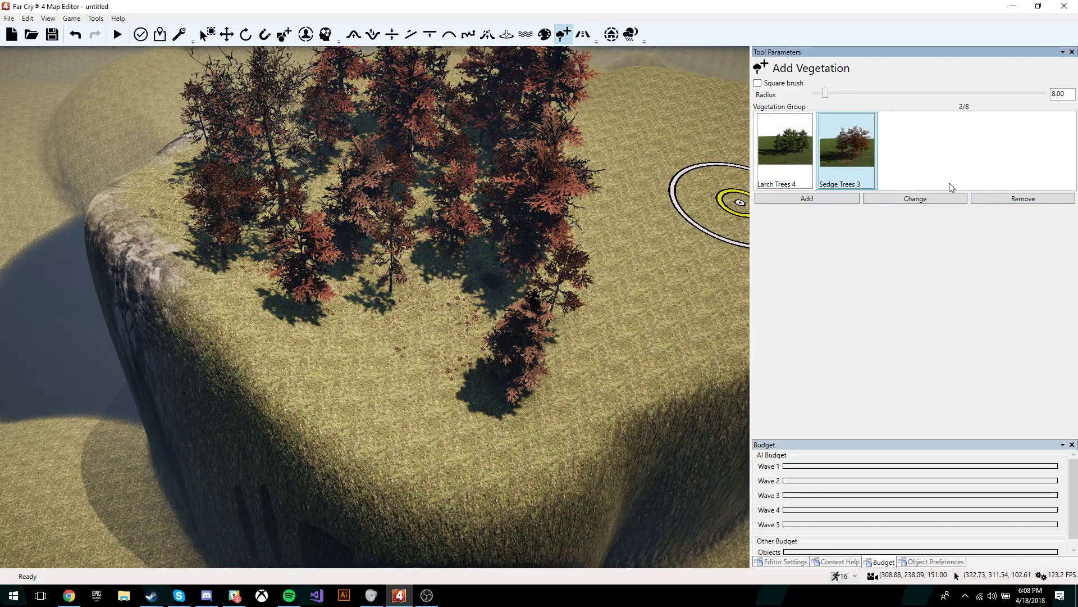
Step: Remove Sedge Trees 3 and paint a cluster of Larch Trees 4 on the hilltop
click(1022, 199)
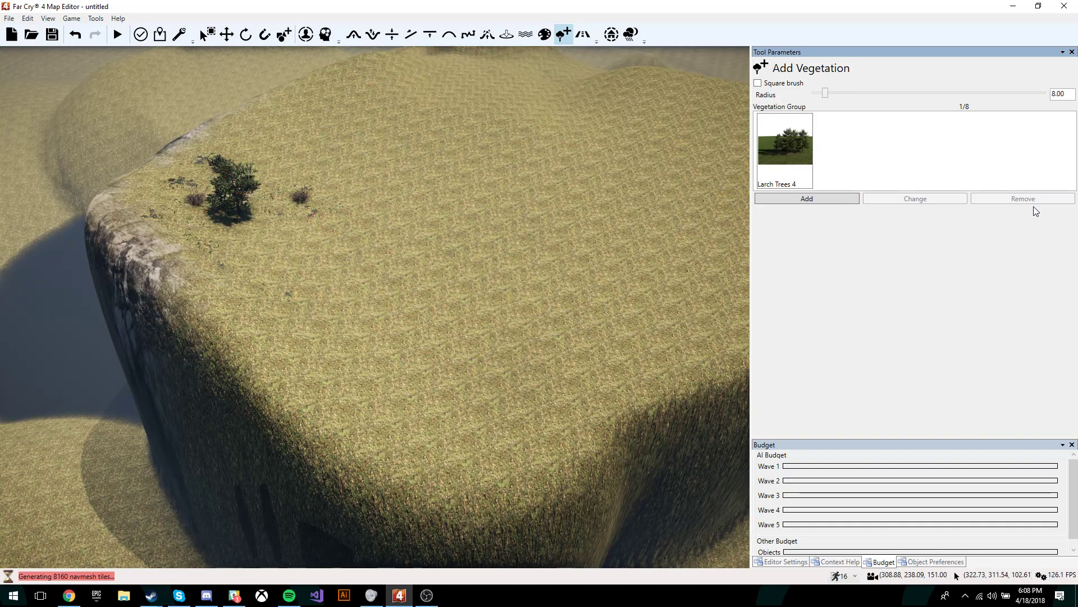
click(798, 179)
mouse_move(320, 157)
mouse_down()
mouse_move(444, 317)
mouse_move(488, 164)
mouse_up()
Step: Add Sedge Grass 2, paint test patches on the hilltop, then remove it again
click(807, 199)
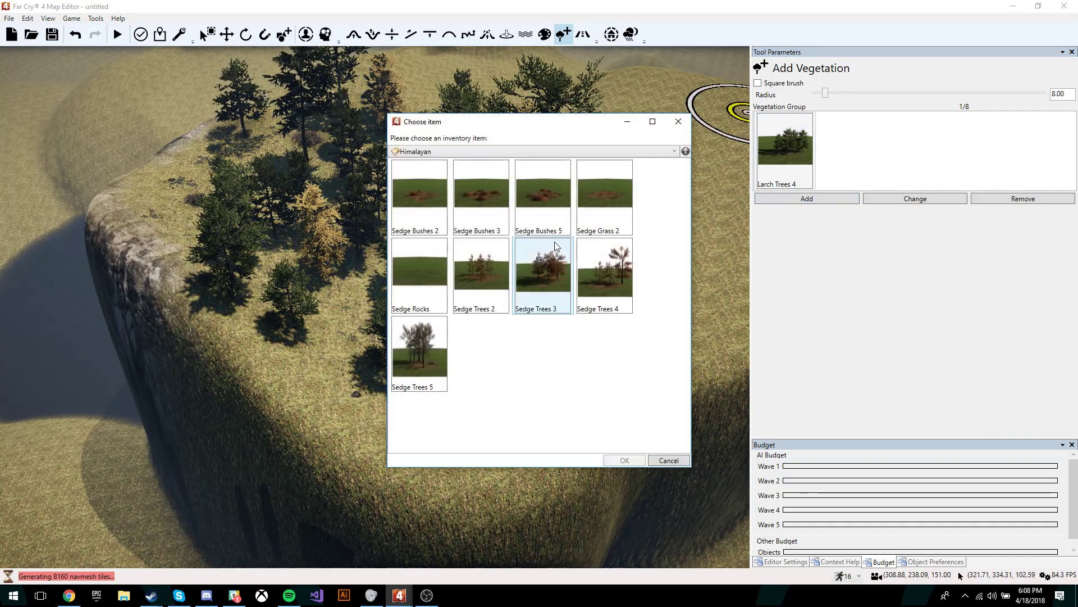
double_click(592, 211)
click(867, 177)
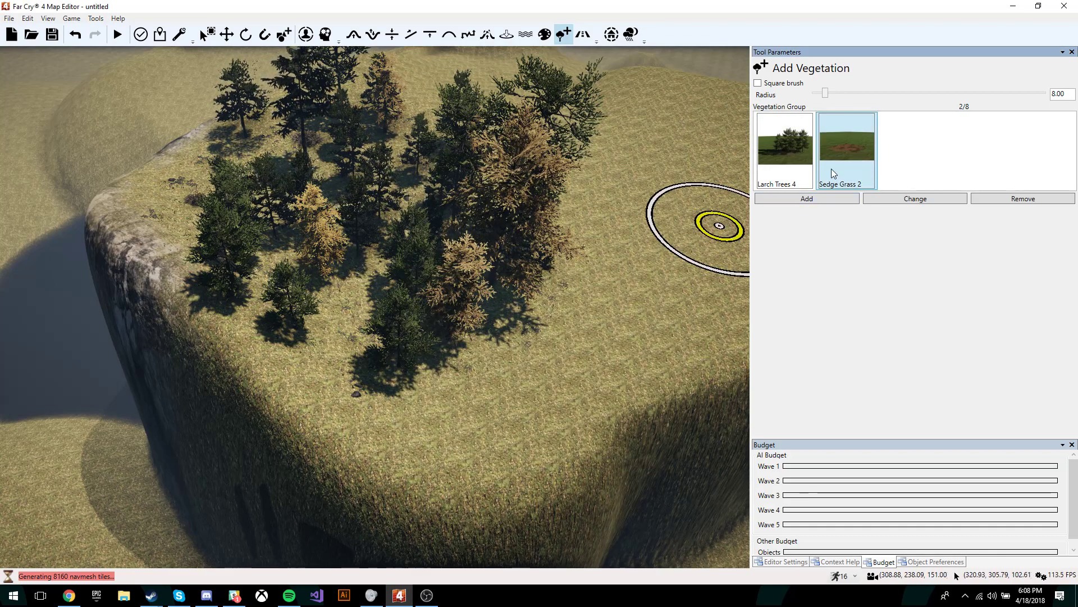
mouse_move(633, 301)
mouse_down()
mouse_move(558, 294)
mouse_move(460, 368)
mouse_move(451, 345)
mouse_up()
click(874, 168)
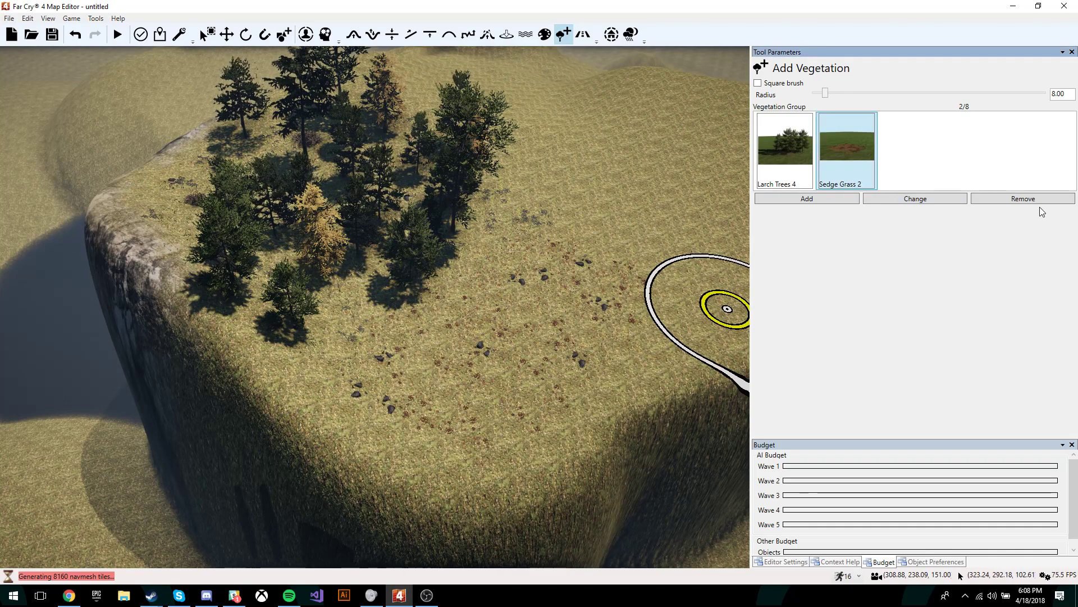
click(1038, 201)
right_drag(457, 328, 567, 331)
key(w)
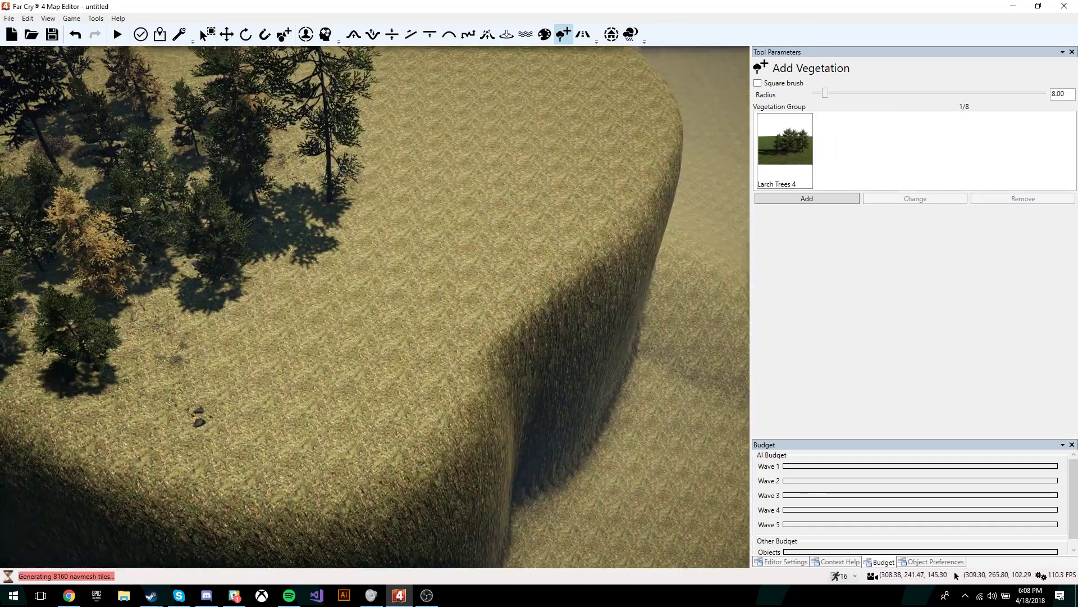
right_drag(466, 253, 679, 253)
click(585, 36)
Step: Choose Asphalt 01 as the road surface
key(w)
key(s)
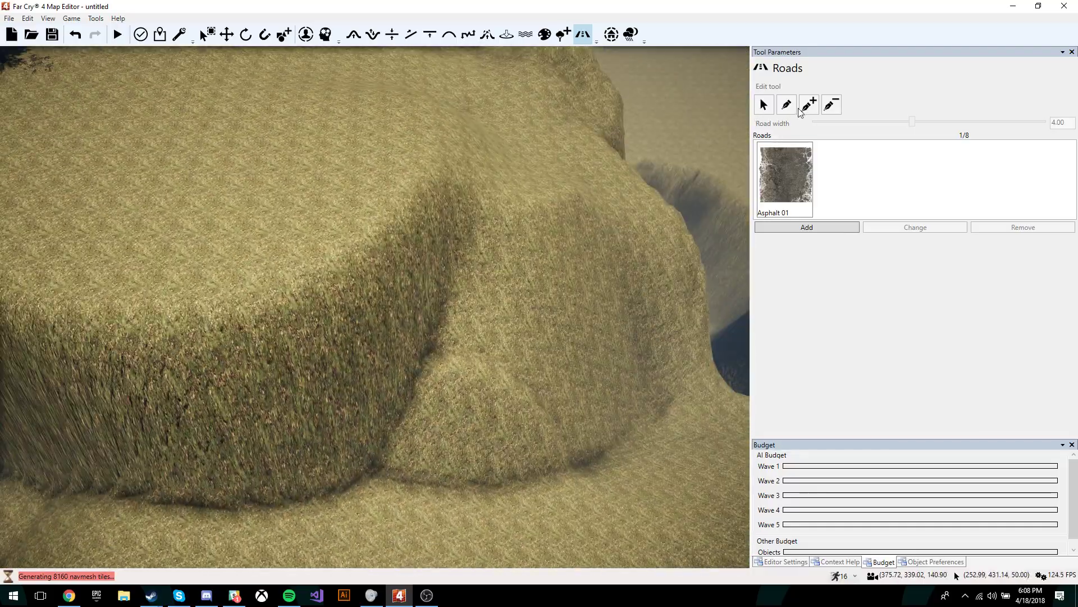
click(786, 198)
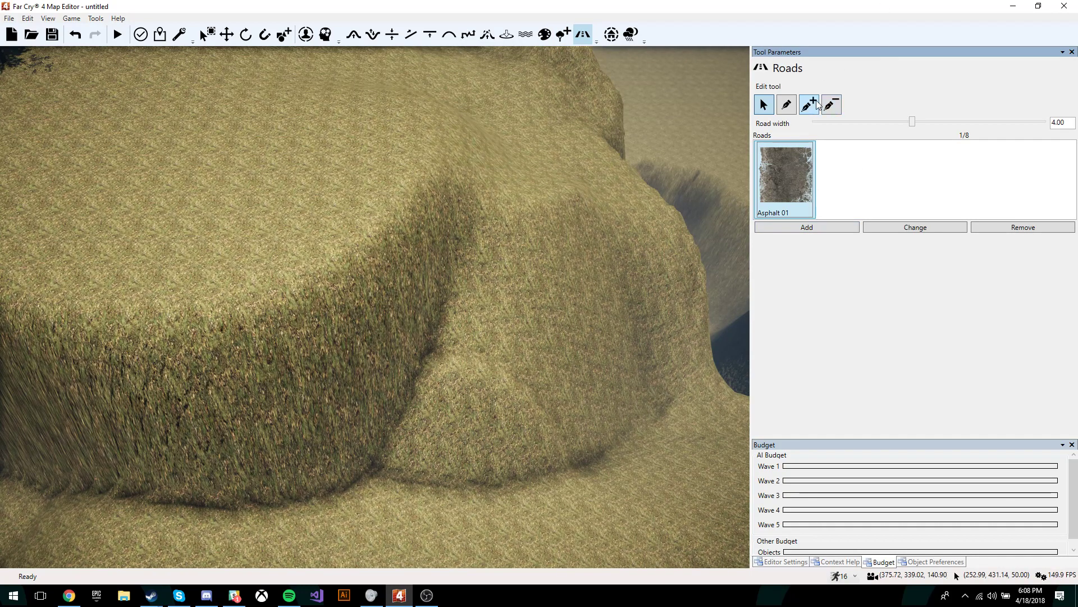
key(s)
key(a)
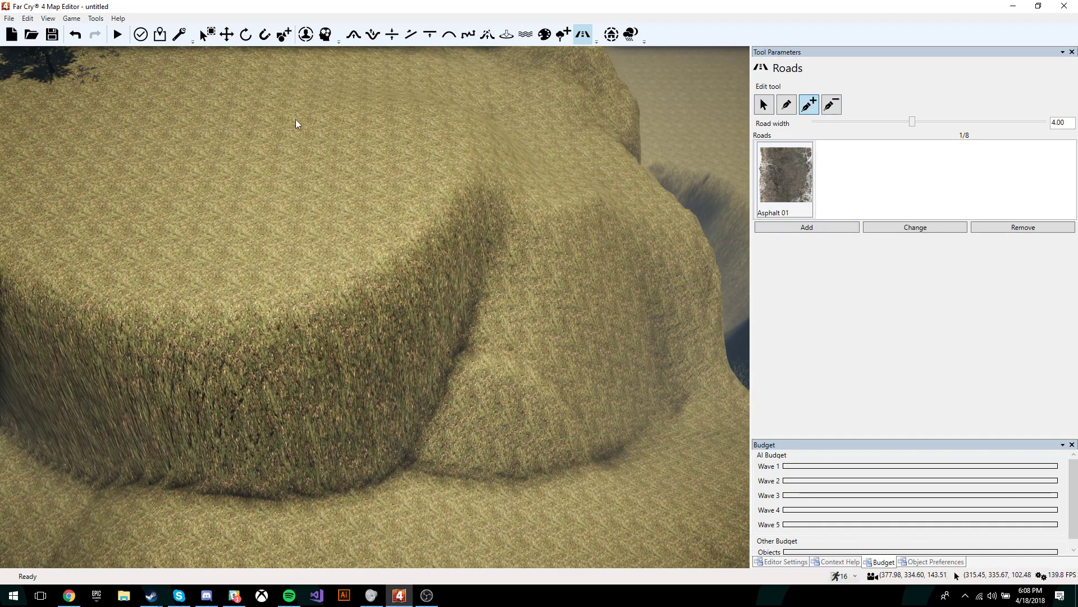
Step: Start the road on the hilltop and run it down the slope
click(218, 132)
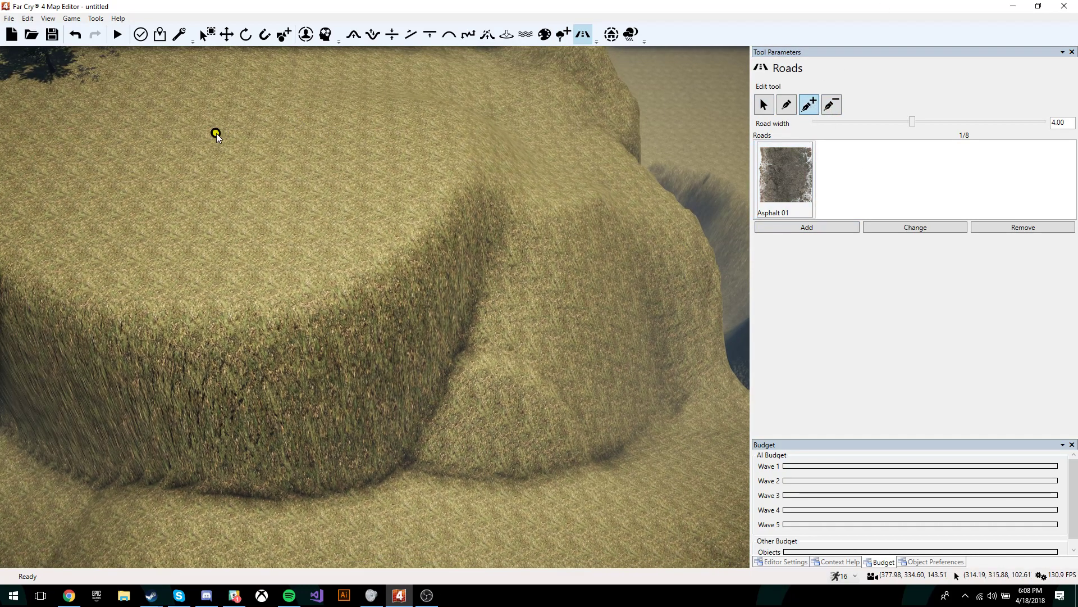
click(318, 124)
click(435, 134)
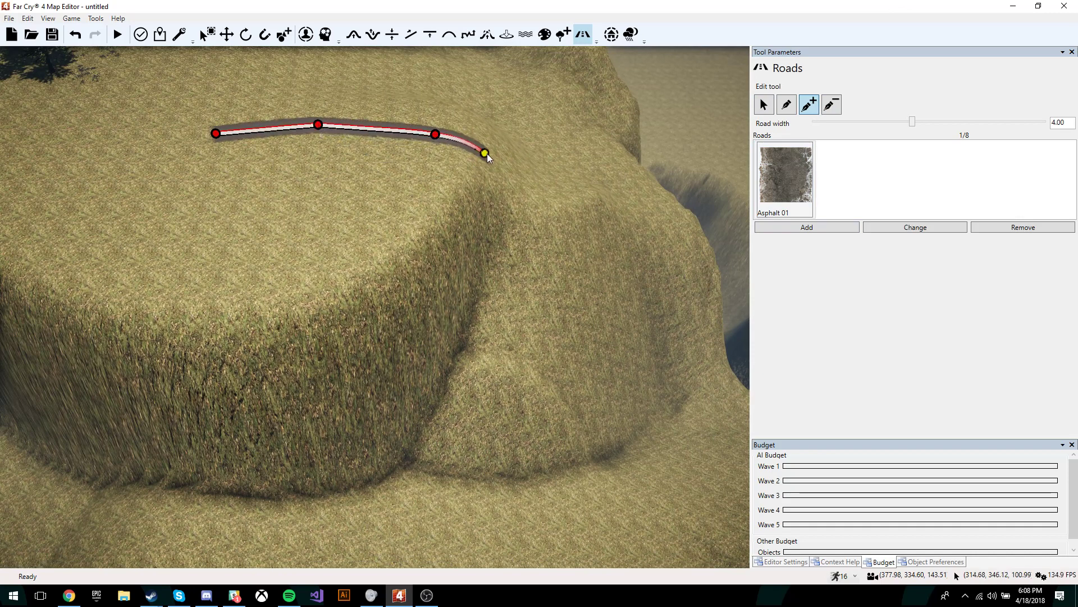
click(542, 167)
click(643, 221)
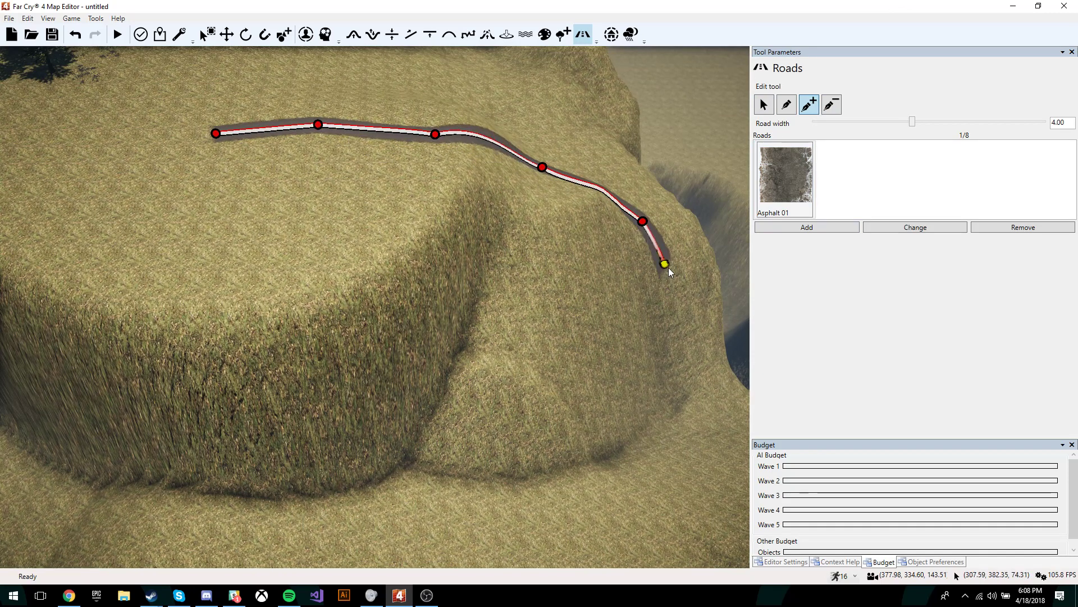
click(720, 421)
Step: Continue the road along the slope bottom and back to its start
key(s)
right_drag(720, 422, 579, 343)
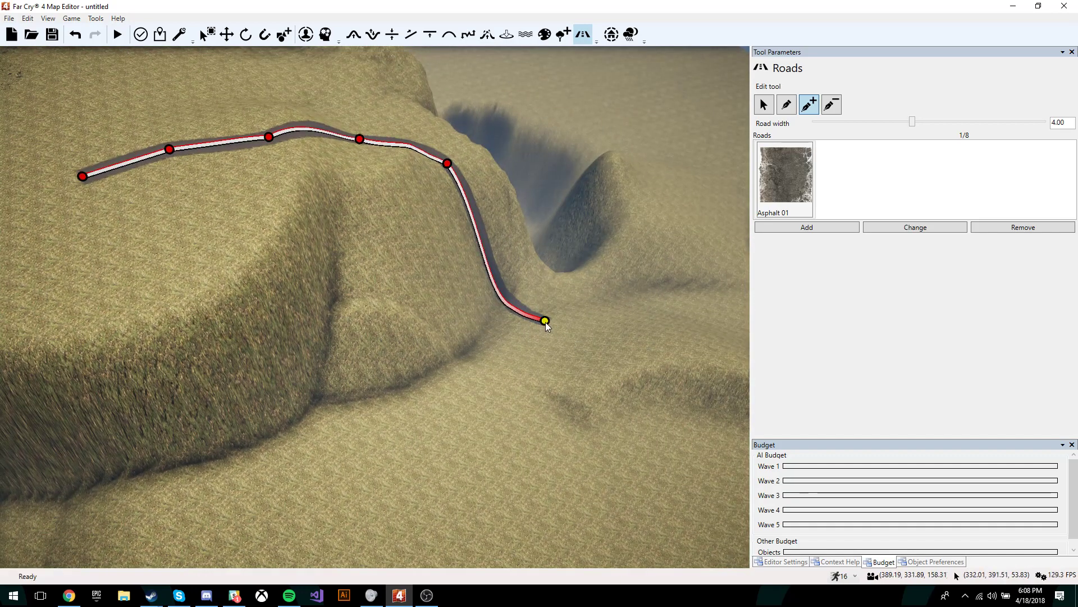
click(469, 518)
click(65, 293)
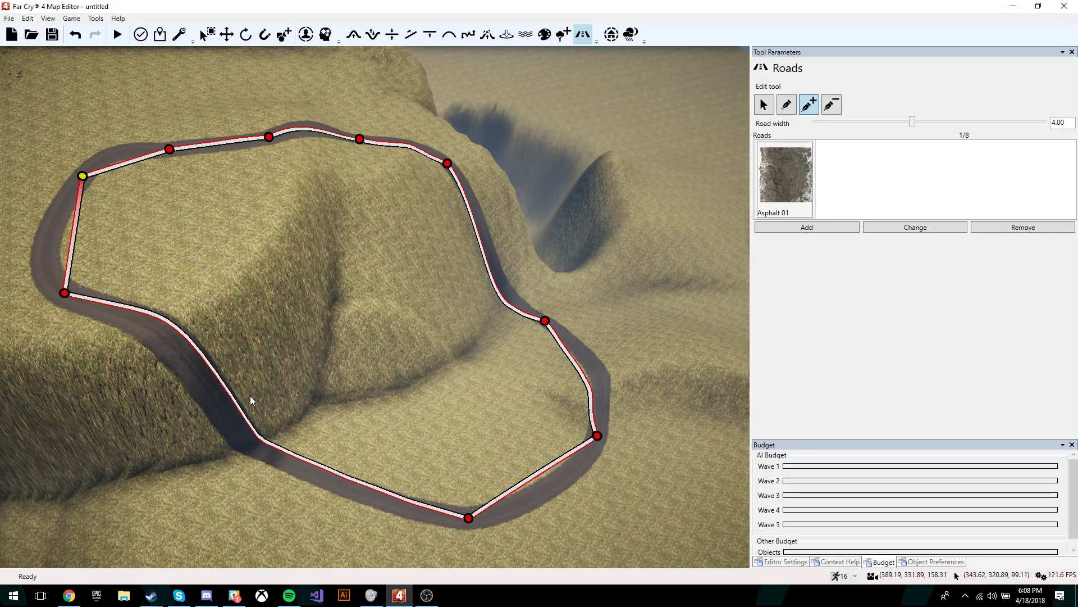
right_drag(243, 402, 359, 348)
key(s)
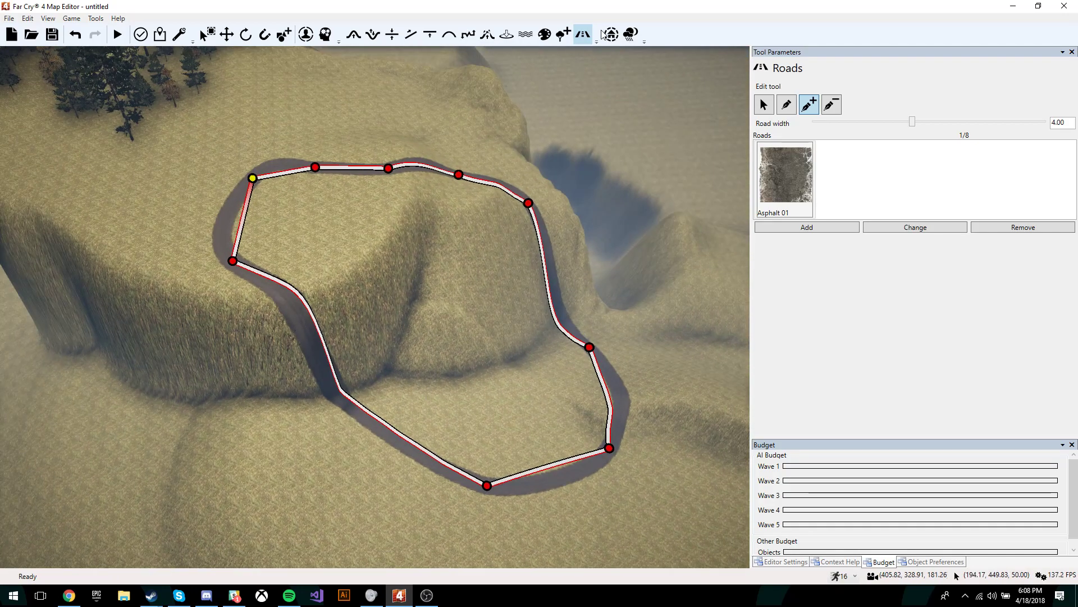
click(611, 36)
Step: Fly the camera along the map boundary to the map-limit corner
right_drag(661, 158, 742, 107)
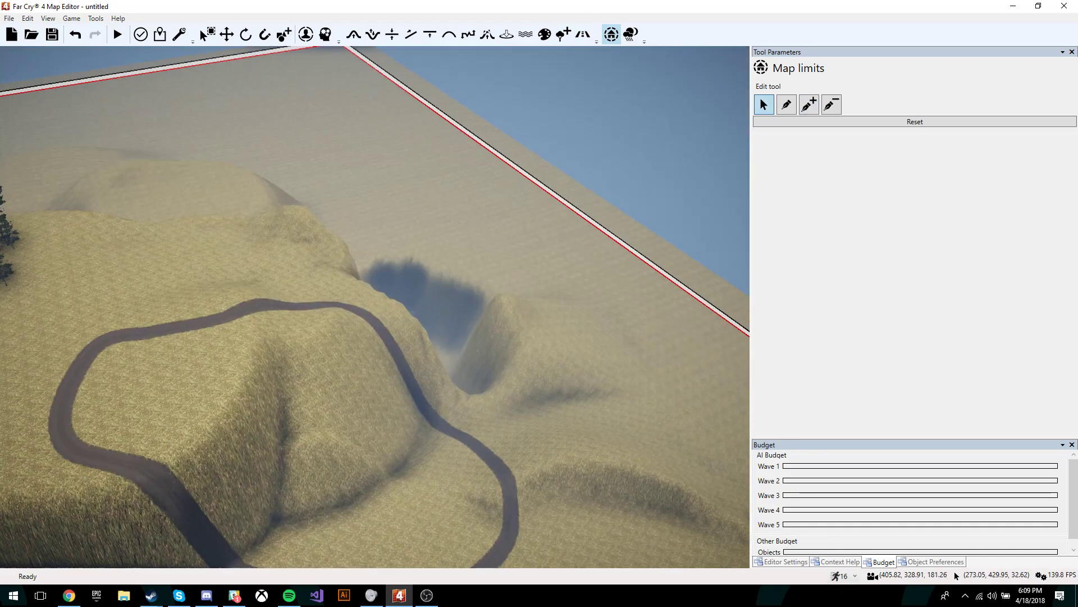
key(w)
mouse_move(625, 232)
right_down()
mouse_move(730, 202)
mouse_move(669, 185)
mouse_move(625, 233)
right_up()
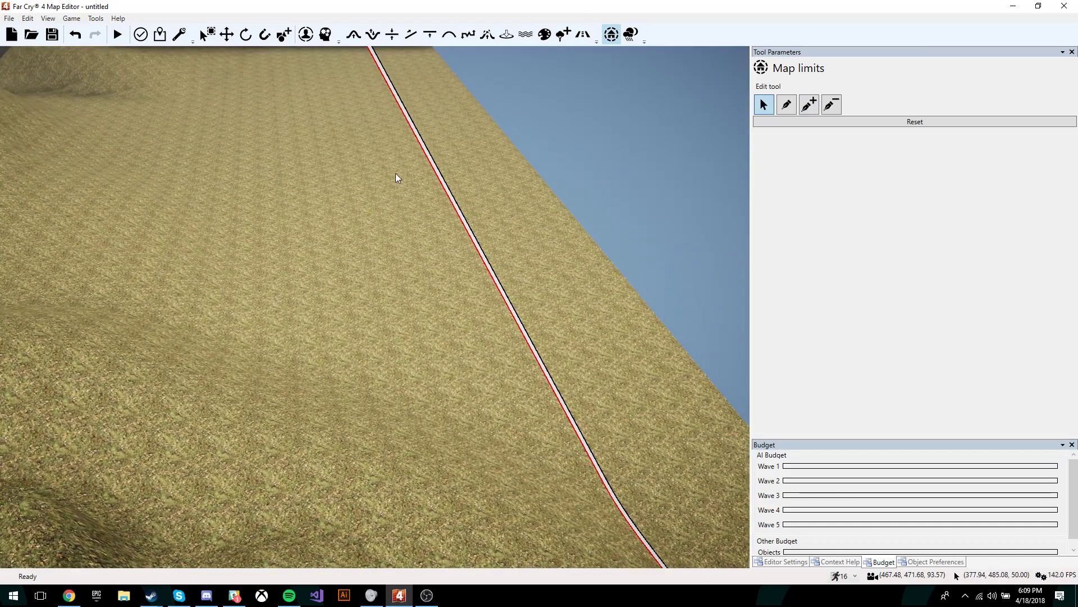
right_drag(534, 278, 401, 182)
key(w)
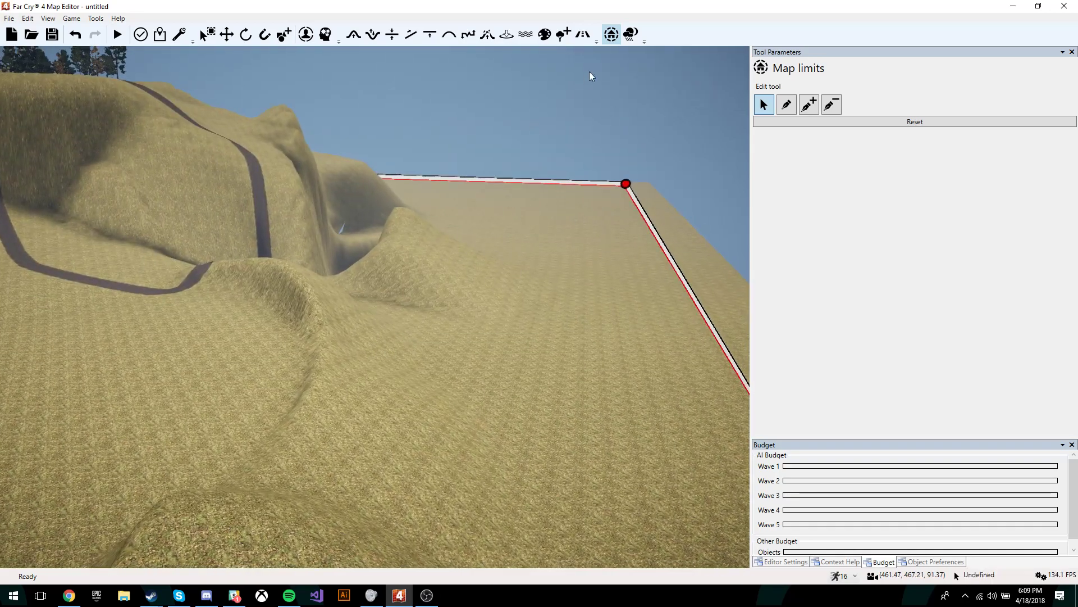
click(630, 37)
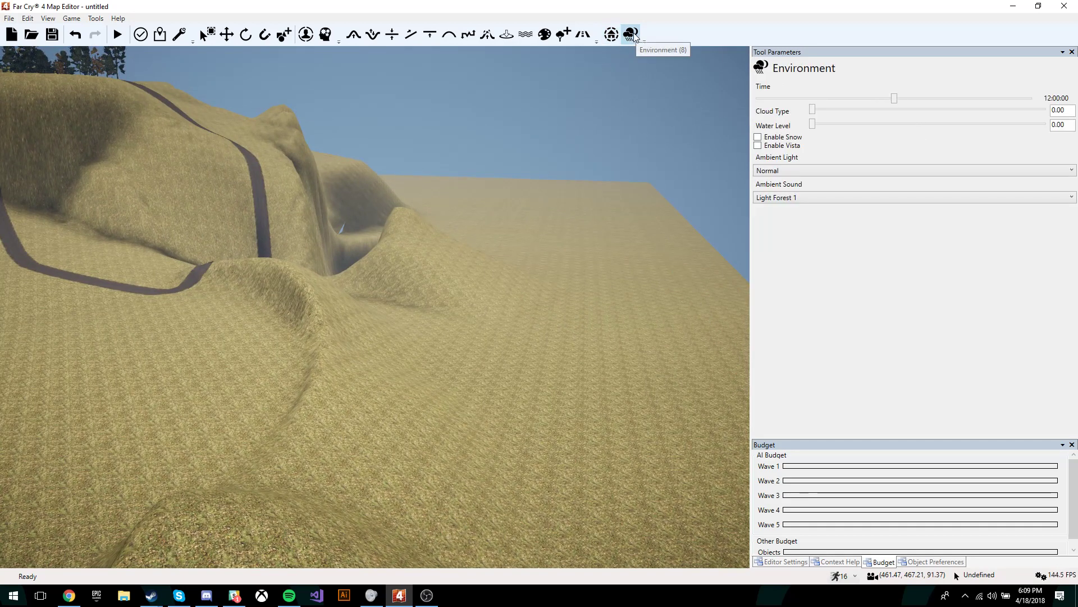
Step: Set the time of day to 14:36:40 and keep cloud type at 1.00
drag(892, 98, 923, 98)
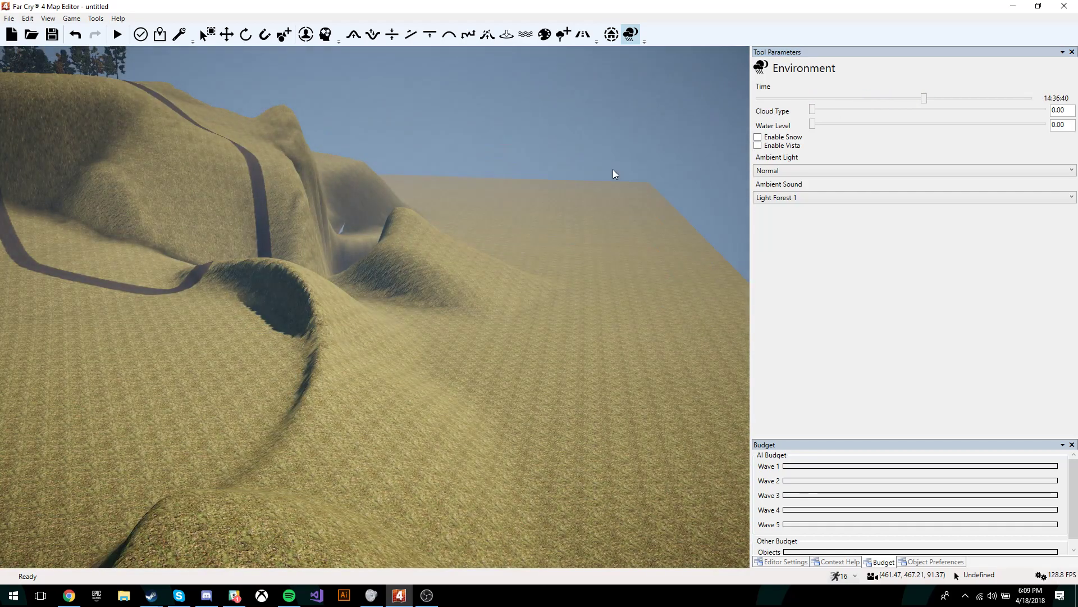
right_drag(613, 169, 745, 142)
click(811, 112)
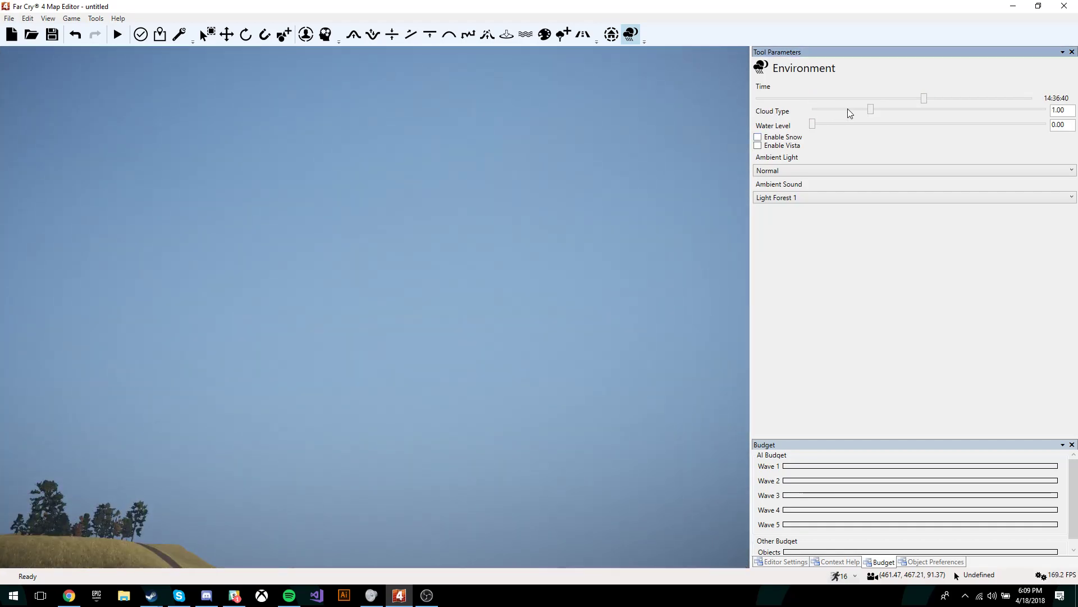
click(923, 110)
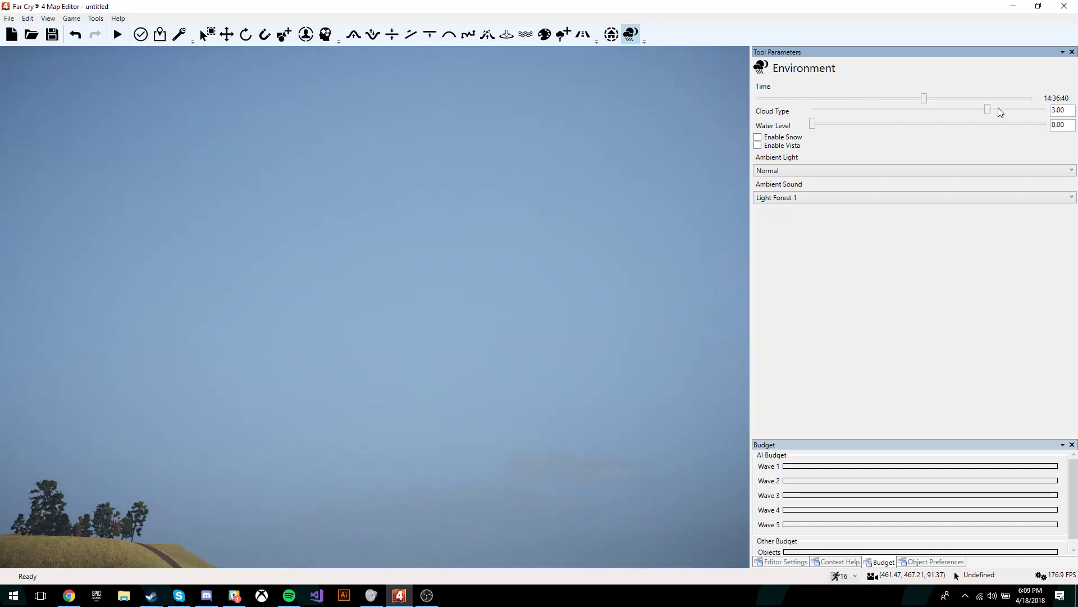
click(893, 115)
Step: Raise the water level to 82.80 so the terrain floods around the island
right_drag(732, 229, 314, 337)
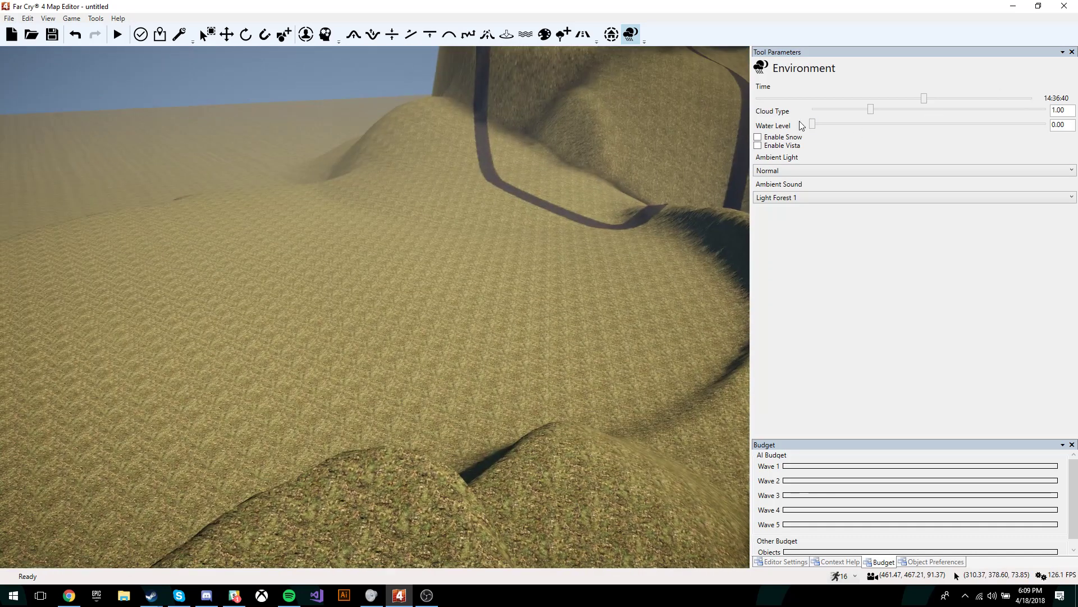
right_drag(642, 176, 528, 163)
key(s)
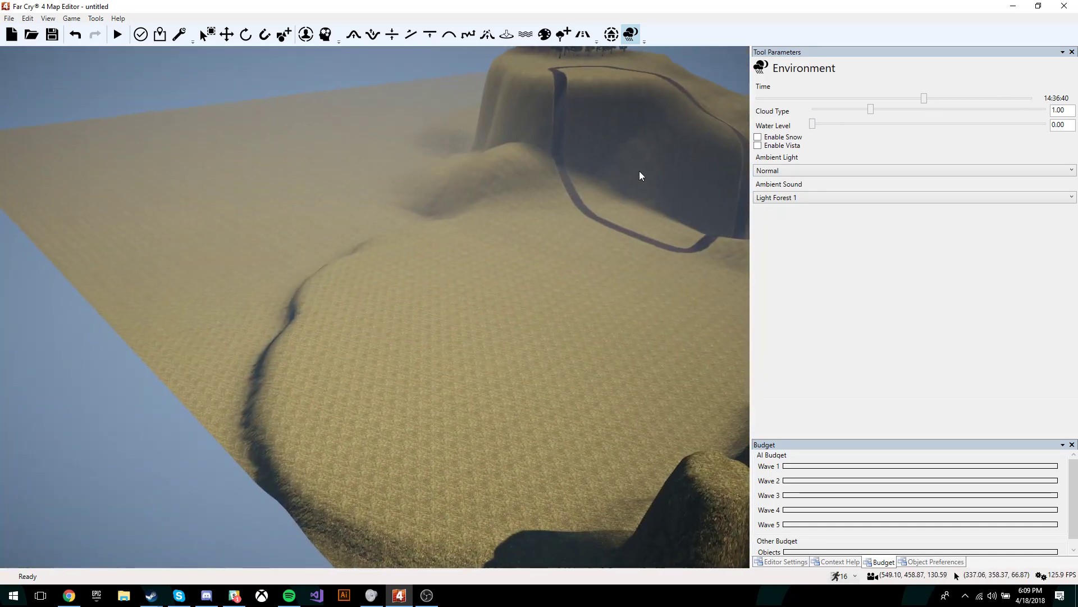
key(s)
key(d)
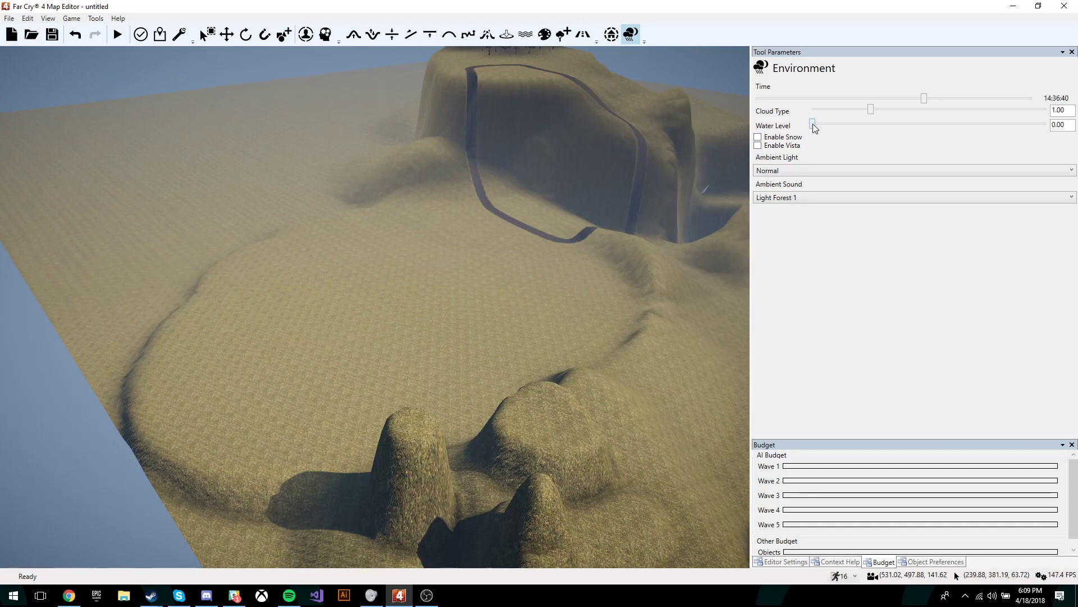
drag(812, 123, 852, 123)
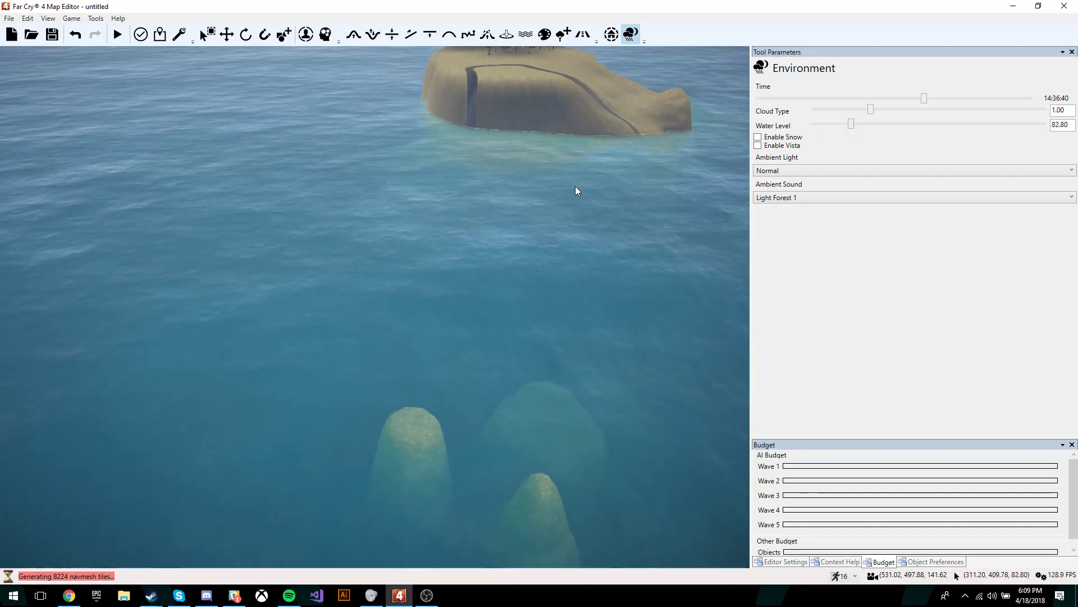
mouse_move(575, 186)
right_down()
mouse_move(609, 101)
mouse_move(571, 179)
right_up()
key(w)
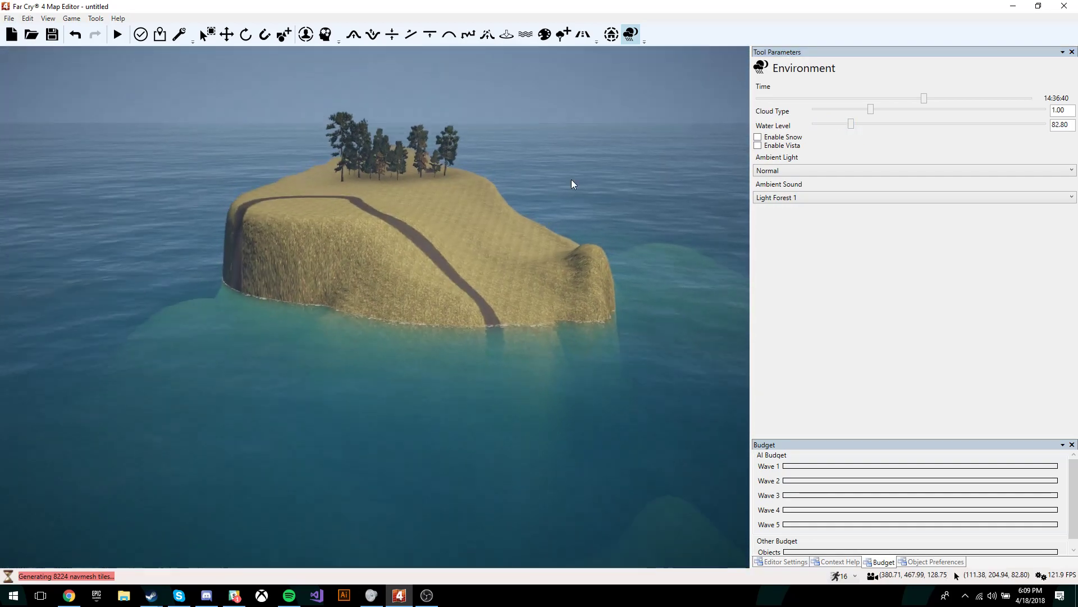
Step: Try Hazy and Orange Sky ambient light, then settle on High Mountain
click(784, 171)
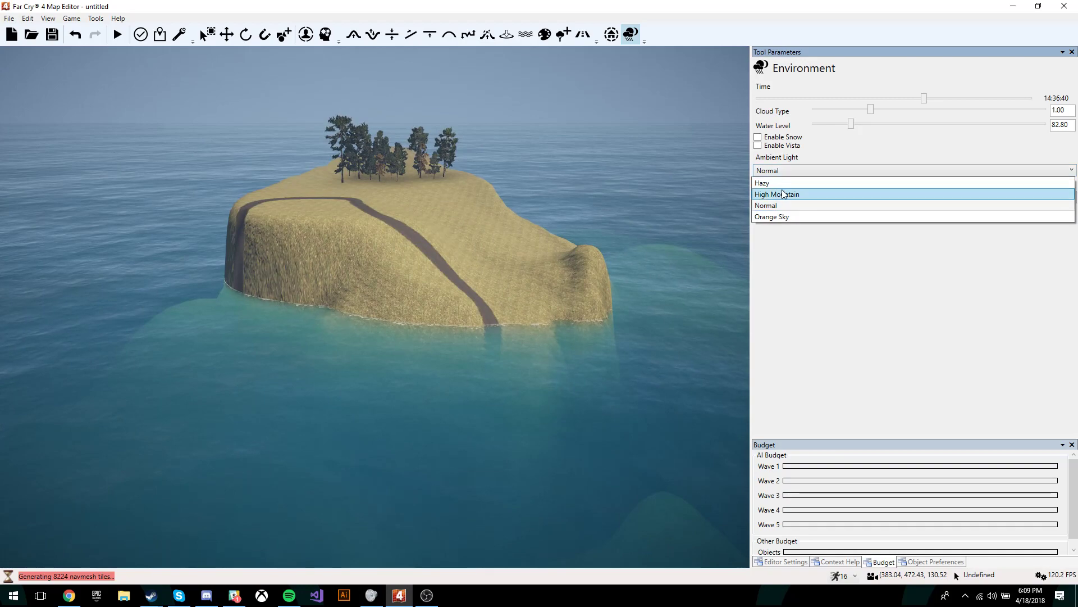
click(782, 194)
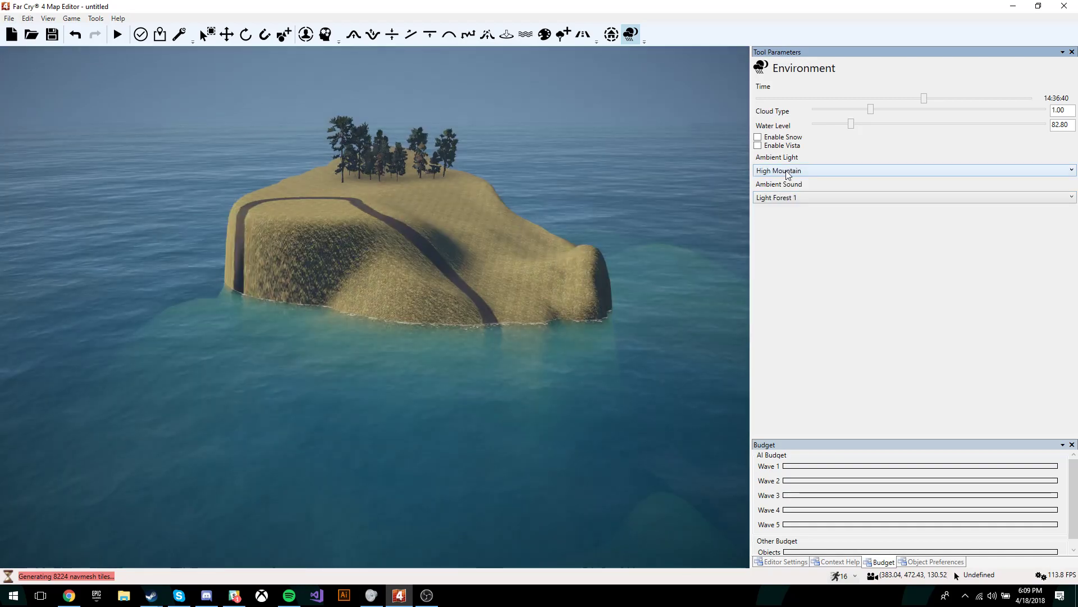
click(786, 170)
click(784, 181)
click(784, 172)
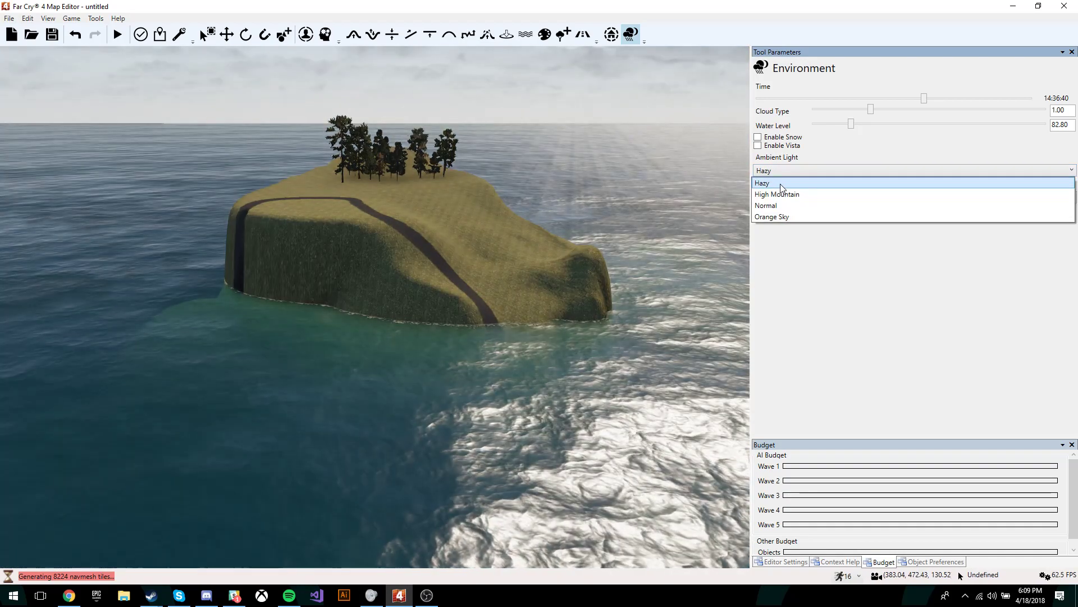
click(782, 214)
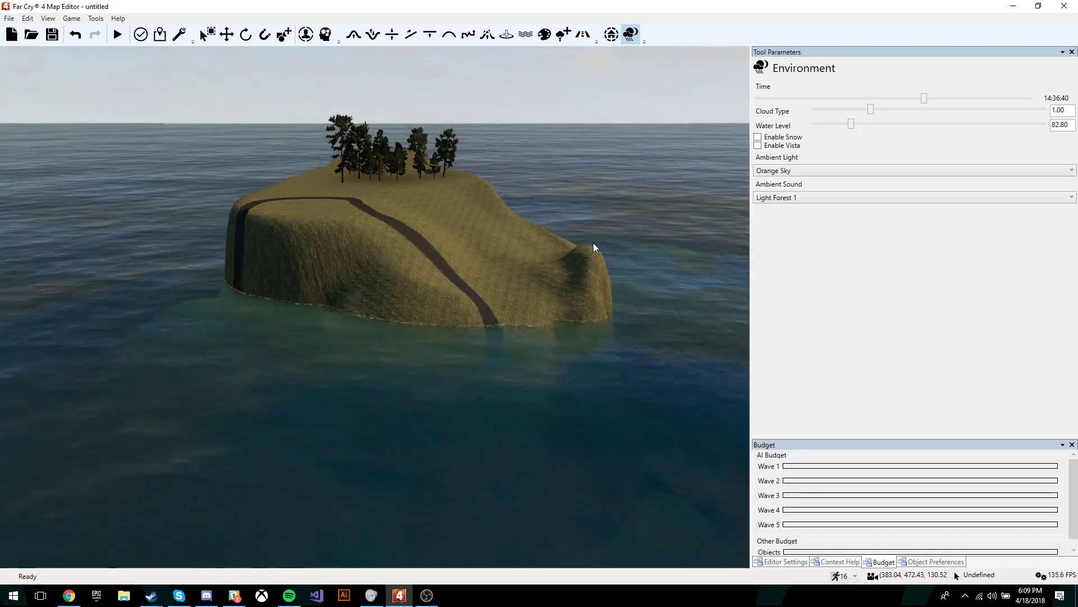
scroll(596, 258, up, 3)
scroll(602, 268, down, 3)
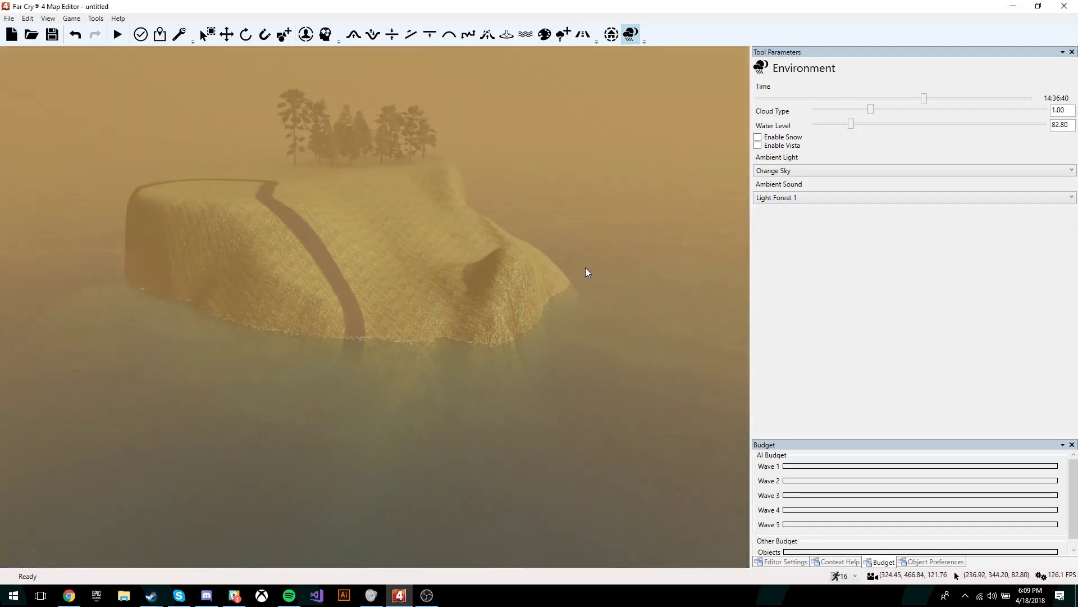
click(791, 173)
click(789, 183)
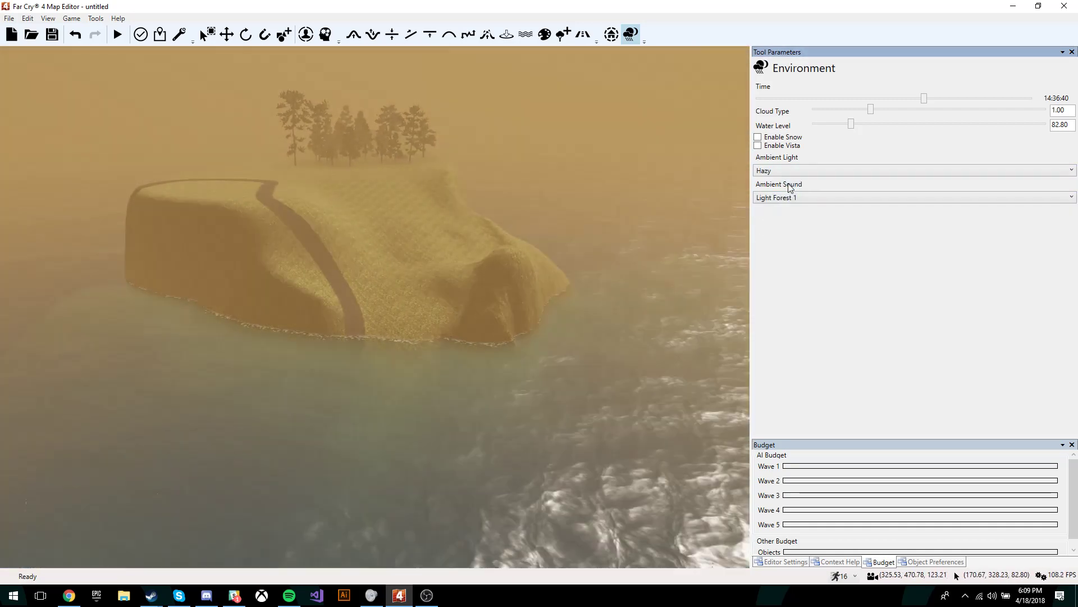
click(789, 171)
click(788, 195)
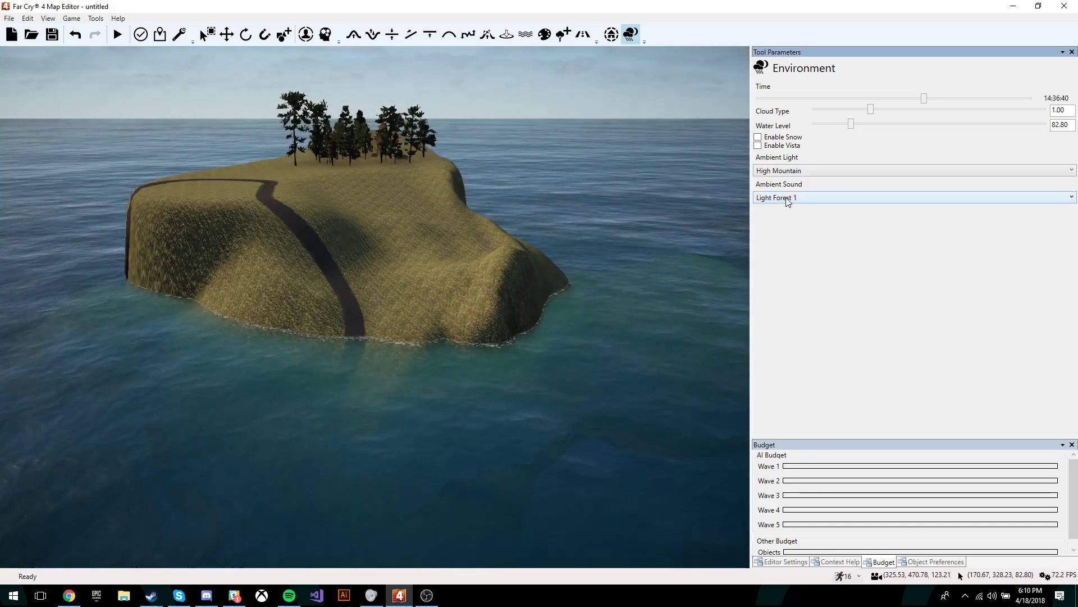
Step: Set the ambient sound to Almost Silent
click(787, 199)
scroll(803, 328, up, 6)
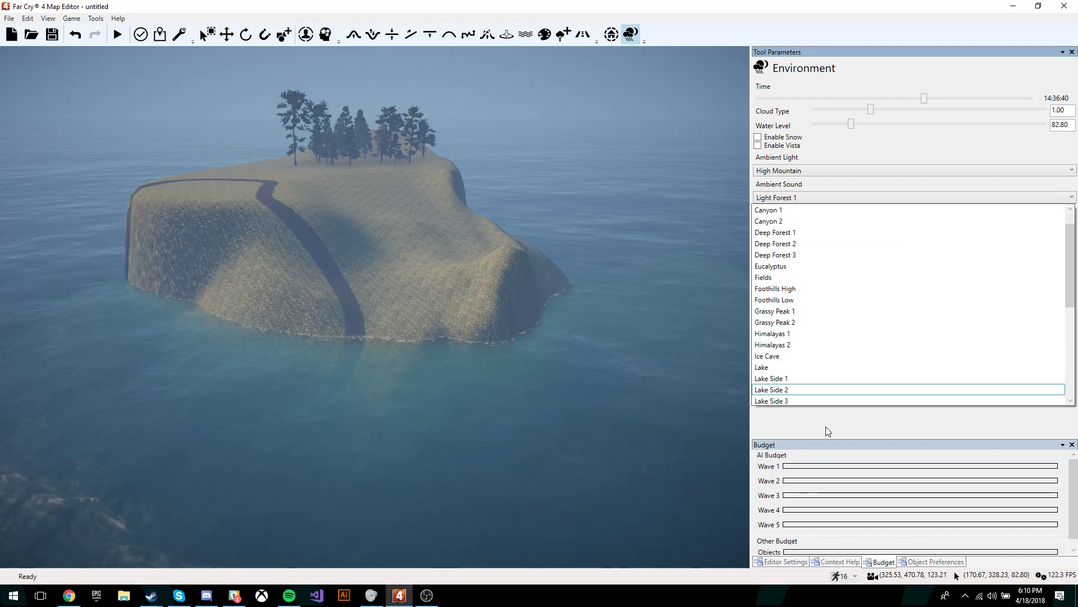
click(804, 210)
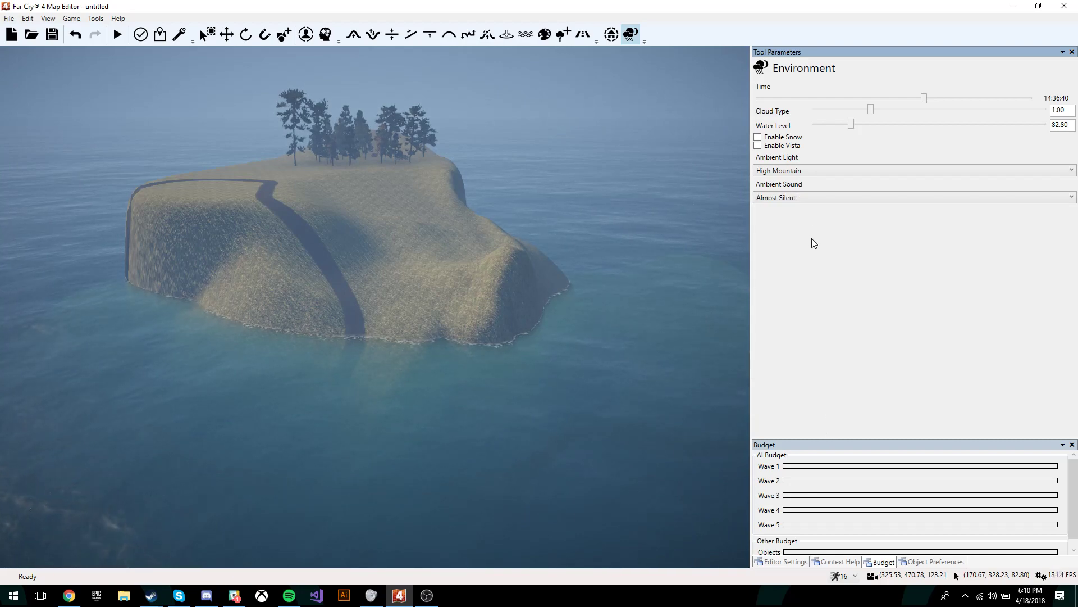
key(w)
right_drag(505, 270, 478, 215)
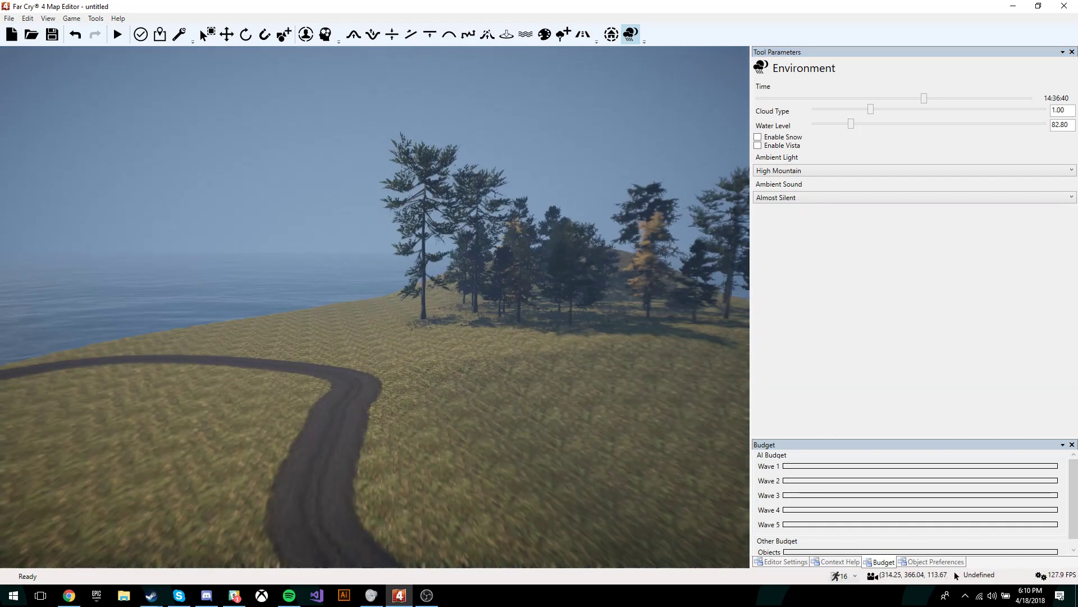
mouse_move(399, 224)
right_down()
mouse_move(443, 286)
mouse_move(392, 163)
mouse_move(395, 212)
mouse_move(436, 242)
right_up()
Step: Flatten a patch of ground beside the trees
key(w)
click(400, 38)
key(s)
mouse_move(355, 152)
mouse_down()
mouse_move(337, 196)
mouse_move(434, 147)
mouse_move(424, 187)
mouse_up()
Step: Smooth the slope around the flattened patch
click(449, 36)
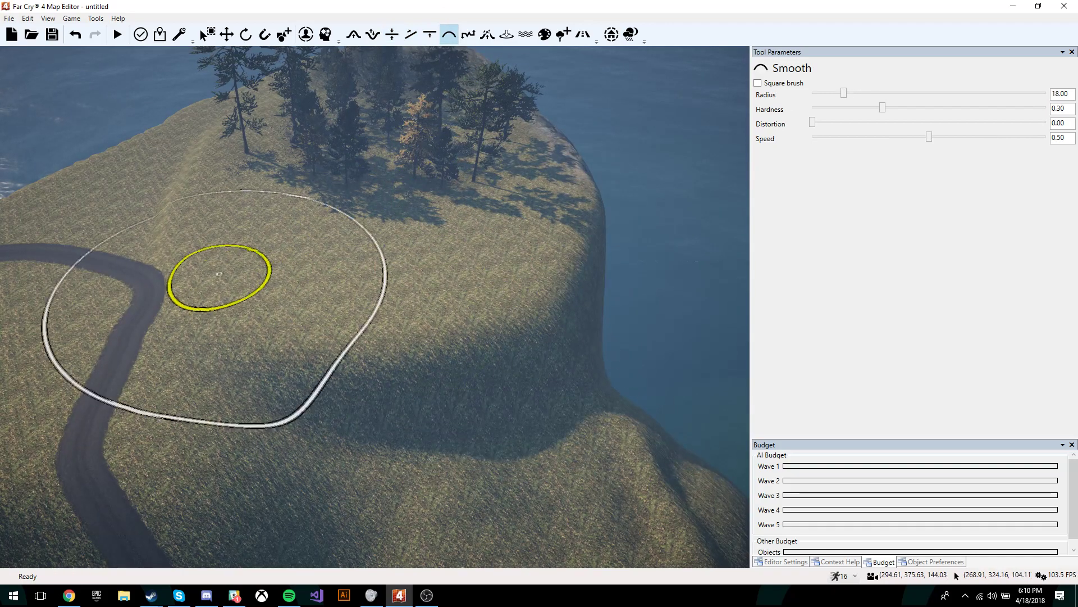
mouse_move(461, 273)
mouse_down()
mouse_move(375, 311)
mouse_move(379, 365)
mouse_up()
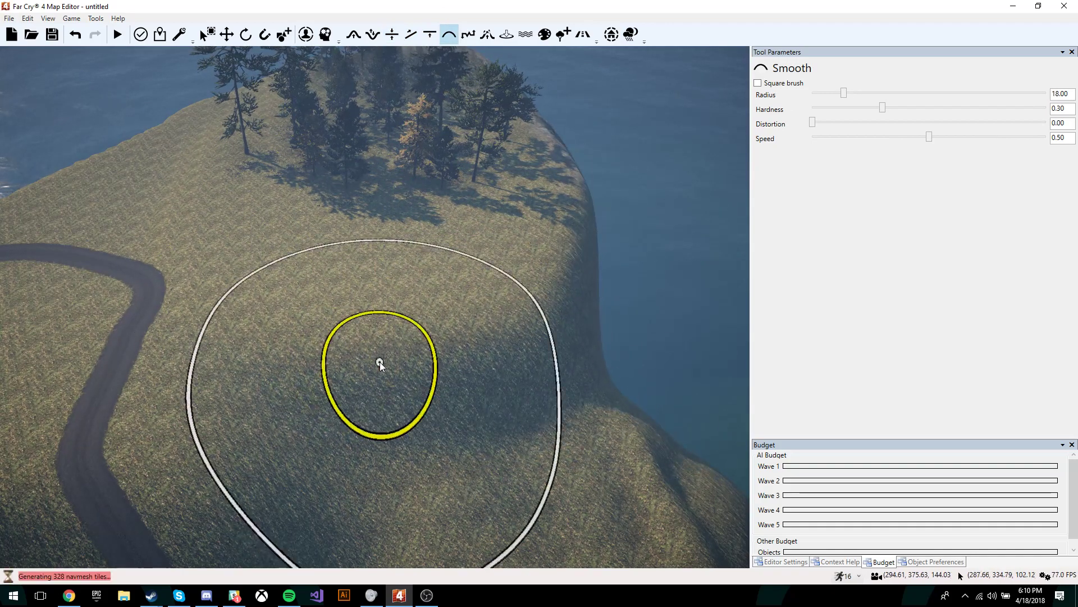
key(a)
right_drag(379, 365, 494, 369)
right_drag(515, 253, 512, 227)
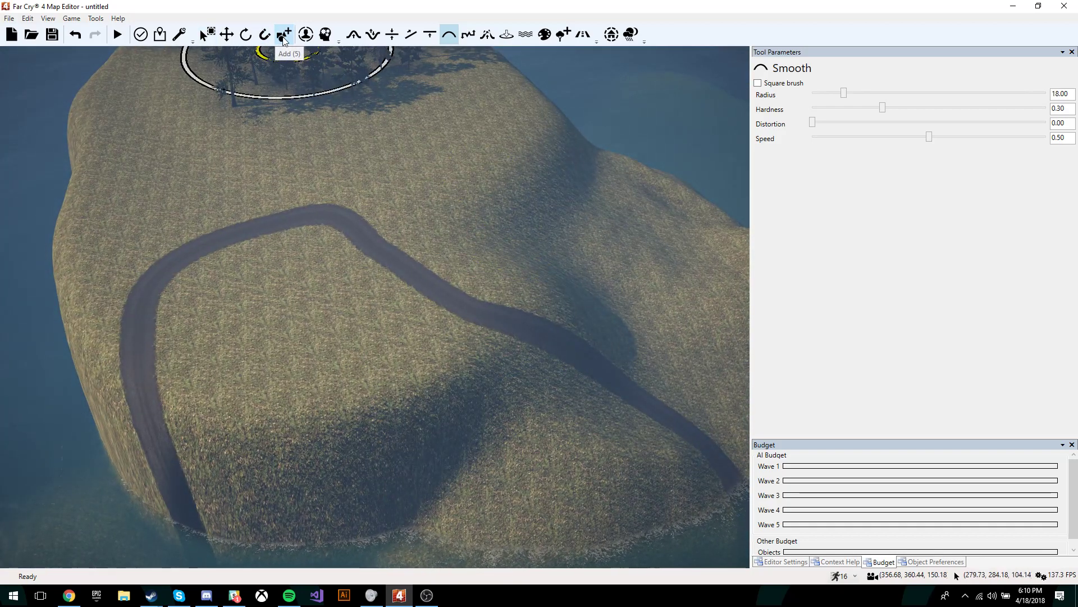
Step: Browse the Add tool's object categories, viewing the decal objects
key(d)
right_drag(511, 163, 346, 64)
key(w)
key(w)
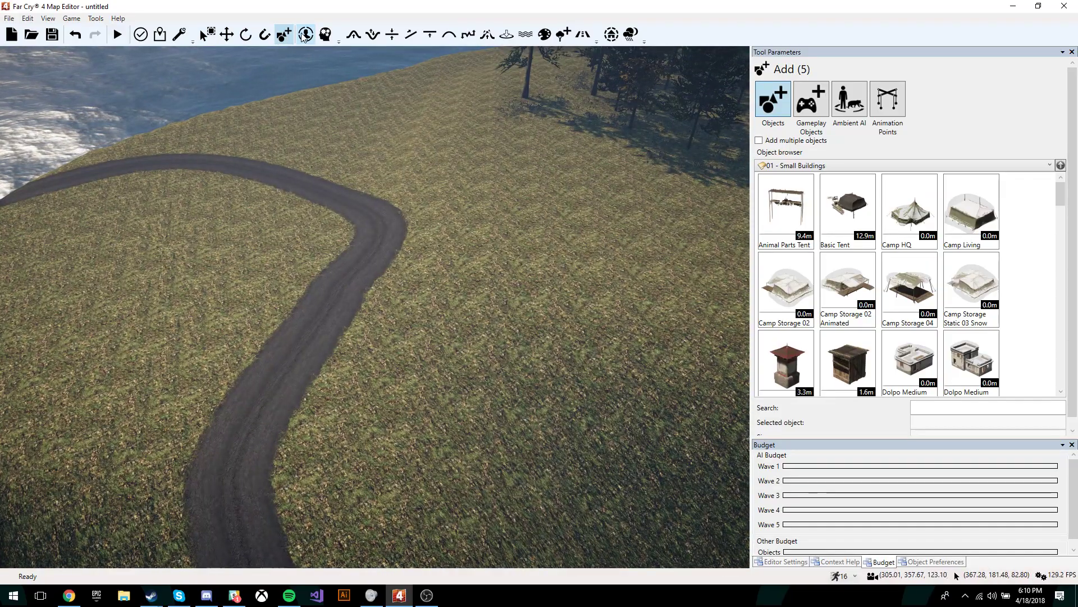
key(d)
key(w)
scroll(893, 357, down, 3)
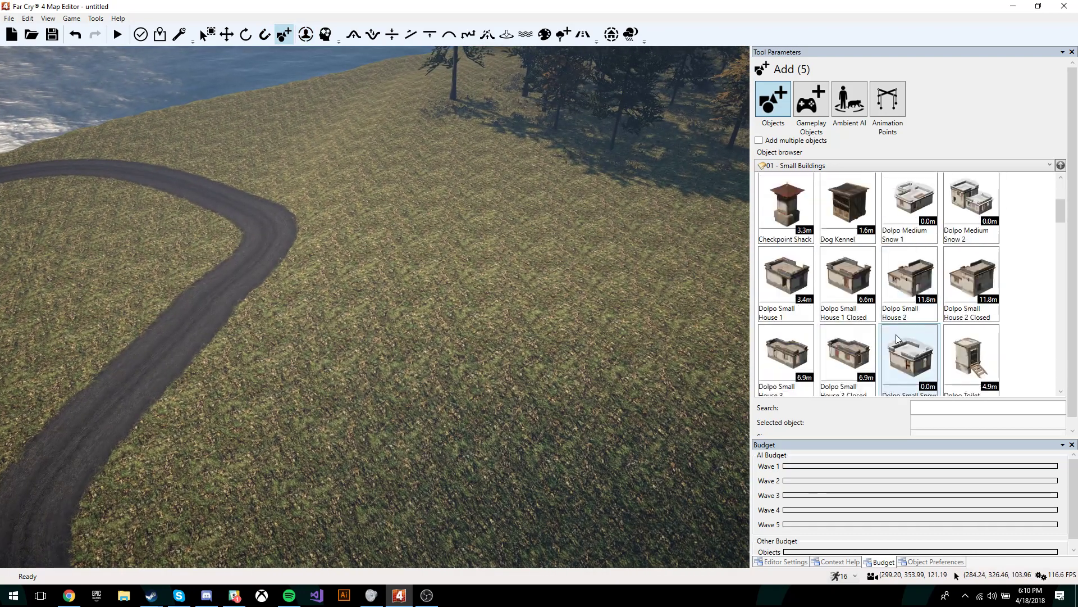
click(811, 166)
scroll(887, 236, down, 3)
scroll(886, 219, up, 3)
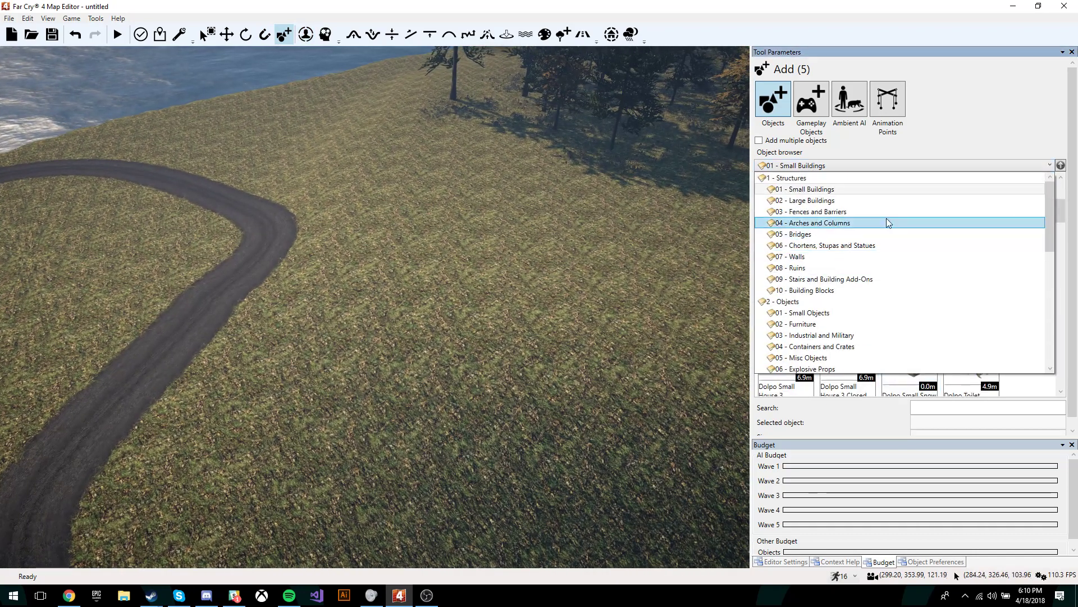
mouse_move(1048, 203)
mouse_down()
mouse_move(1046, 263)
mouse_move(1039, 210)
mouse_up()
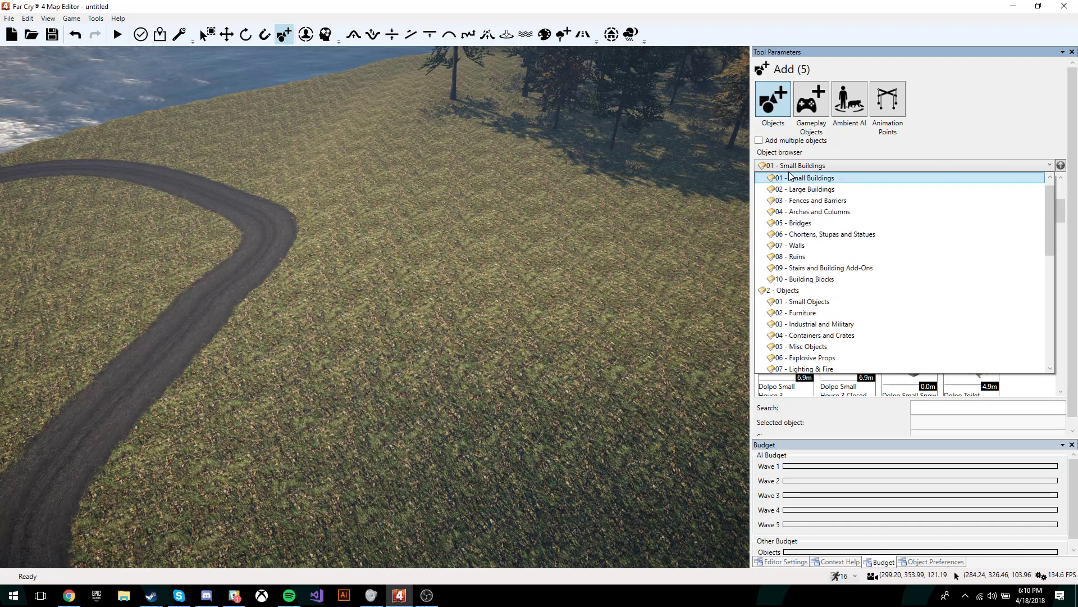
scroll(809, 235, down, 8)
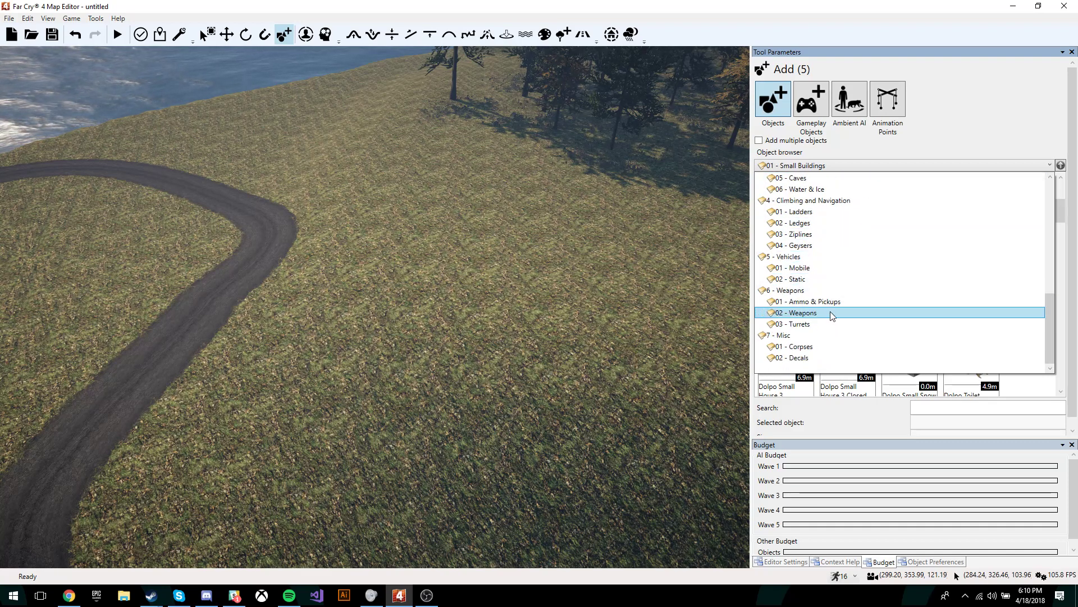
click(818, 357)
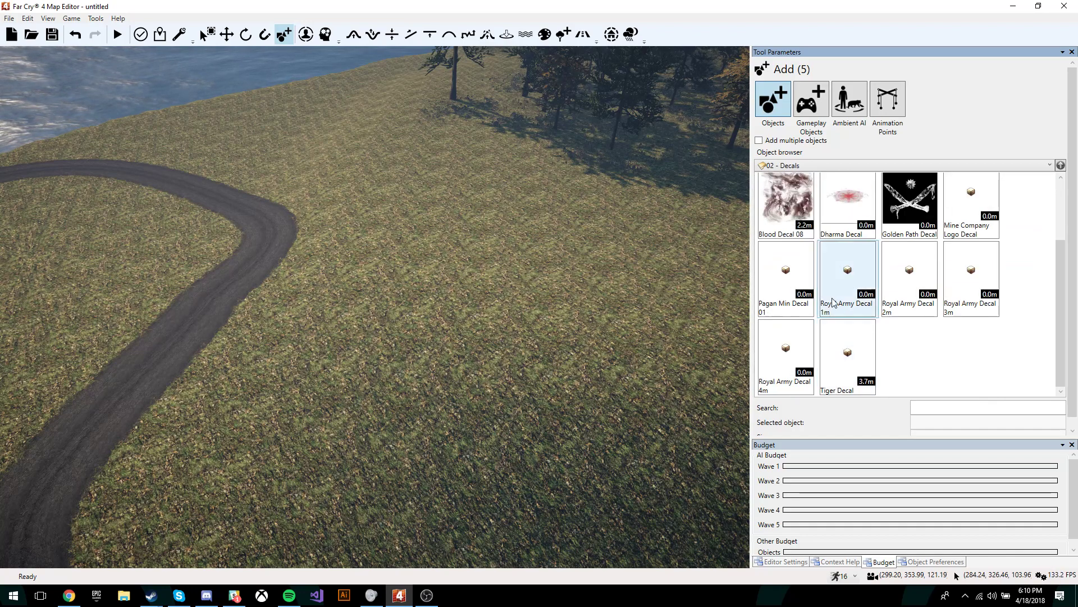
Step: Place a Dolpo Medium House 1 from Large Buildings on the grass by the road
click(798, 172)
scroll(812, 220, up, 5)
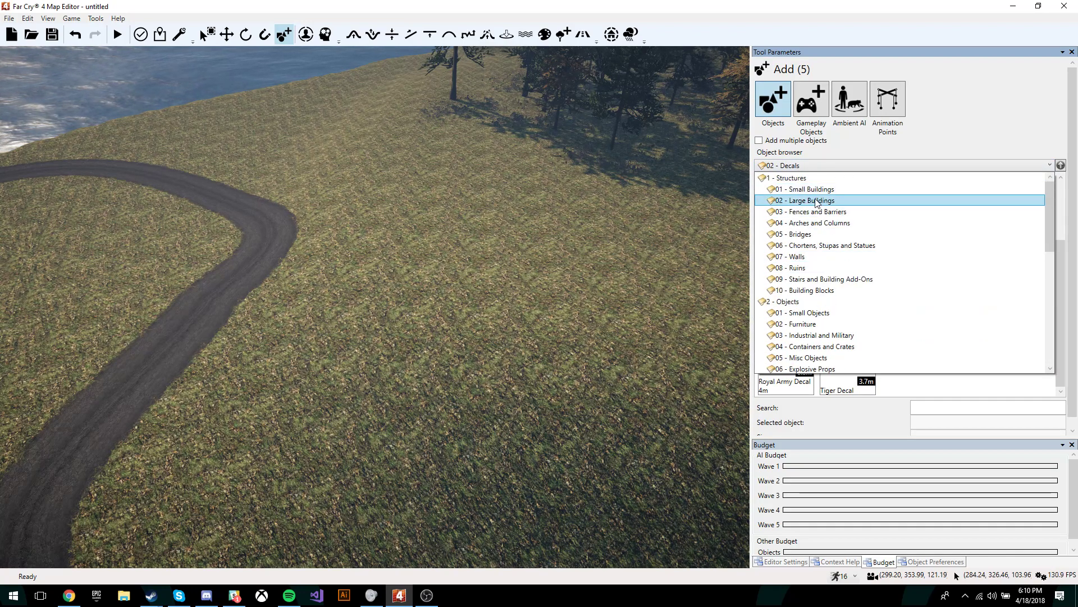
click(821, 200)
mouse_move(697, 293)
right_down()
mouse_move(652, 236)
mouse_move(646, 298)
mouse_move(691, 281)
right_up()
click(786, 214)
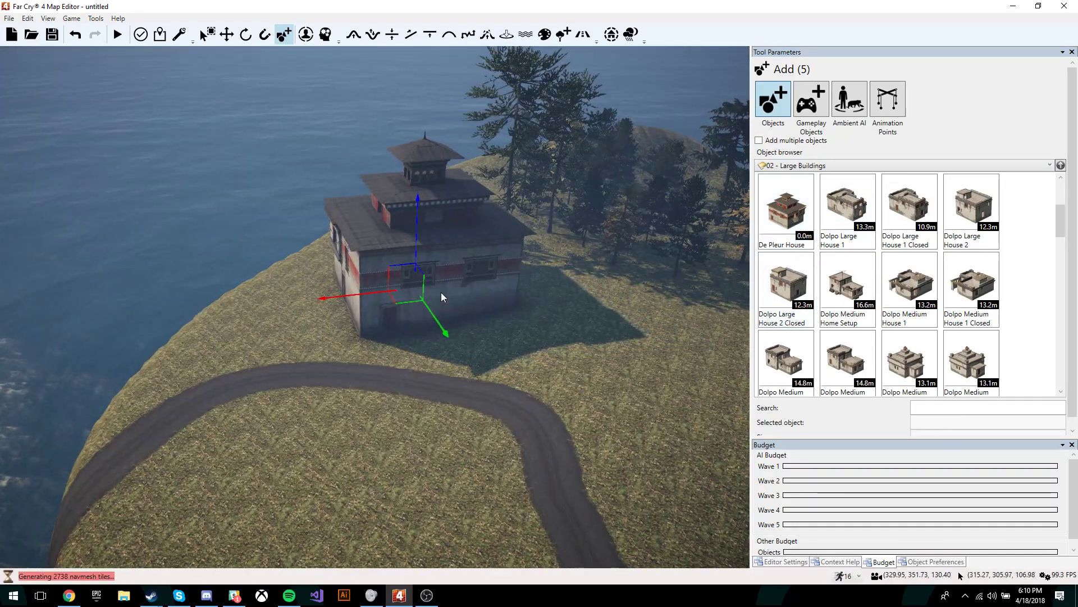
click(910, 286)
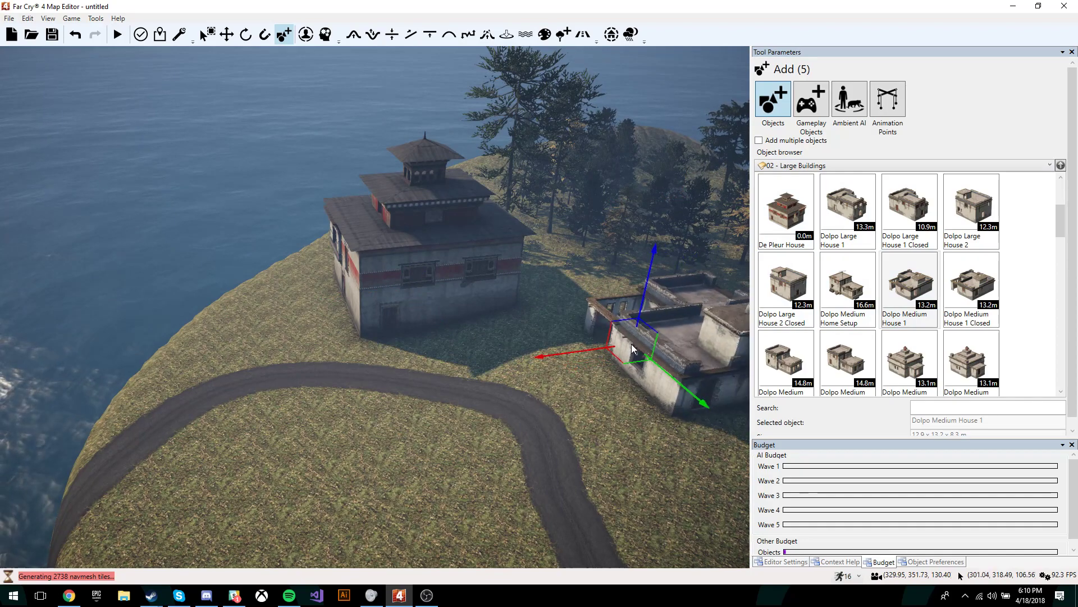
click(624, 343)
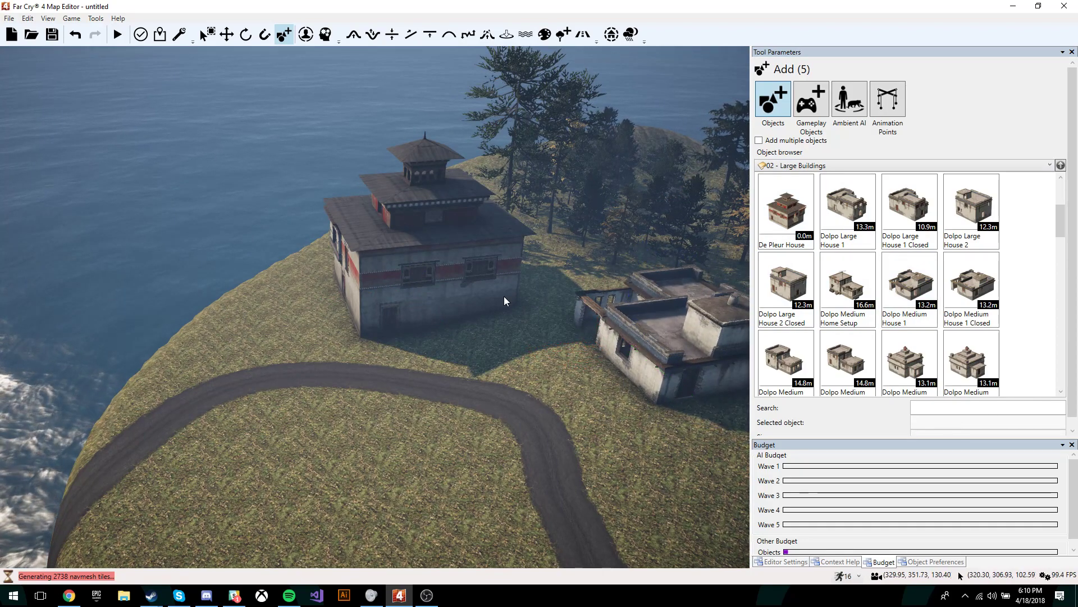
Step: Fly around the new house to view it beside the road and large house
key(w)
right_drag(536, 392, 517, 295)
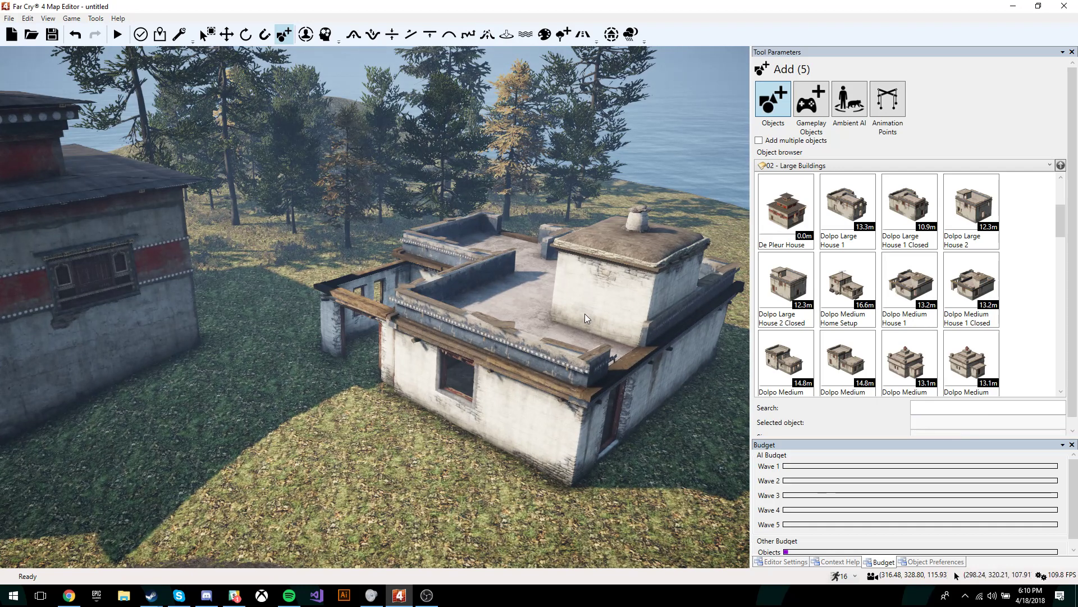
click(822, 166)
click(810, 294)
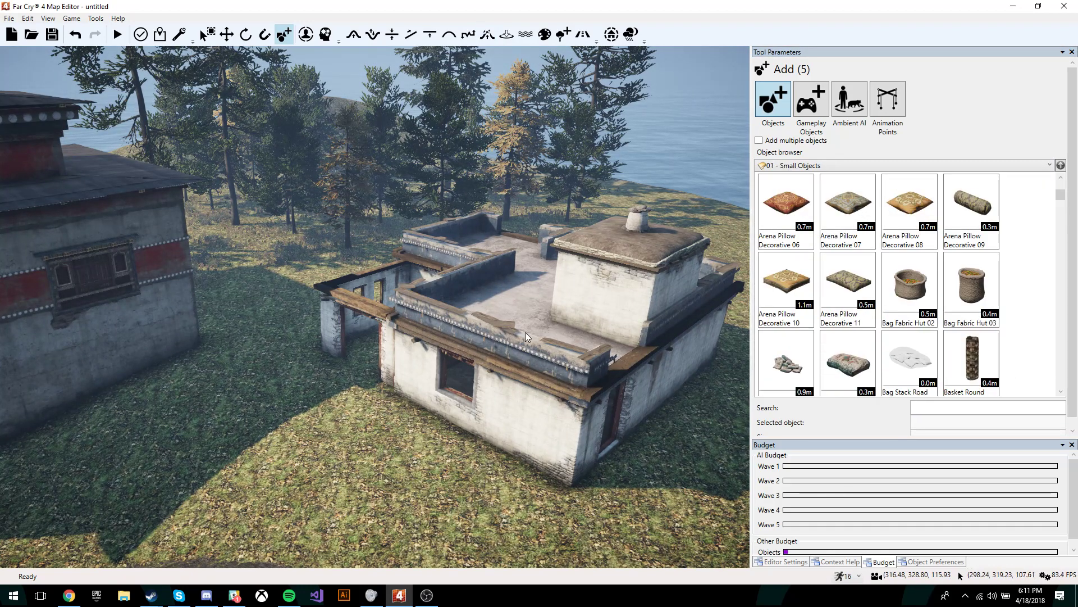
key(d)
key(w)
right_drag(527, 337, 387, 242)
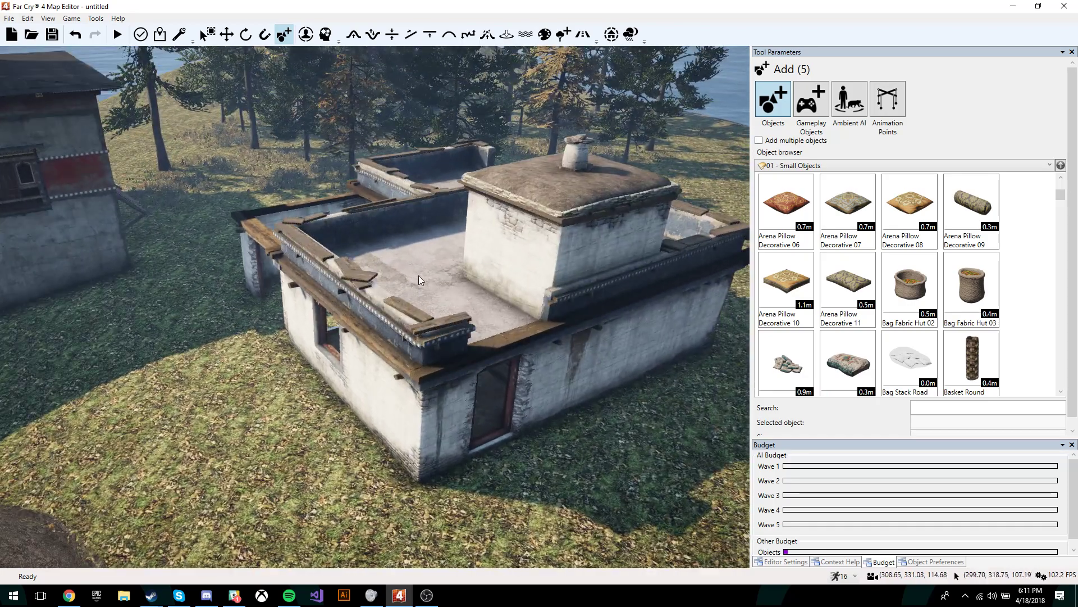
key(s)
right_drag(515, 346, 518, 360)
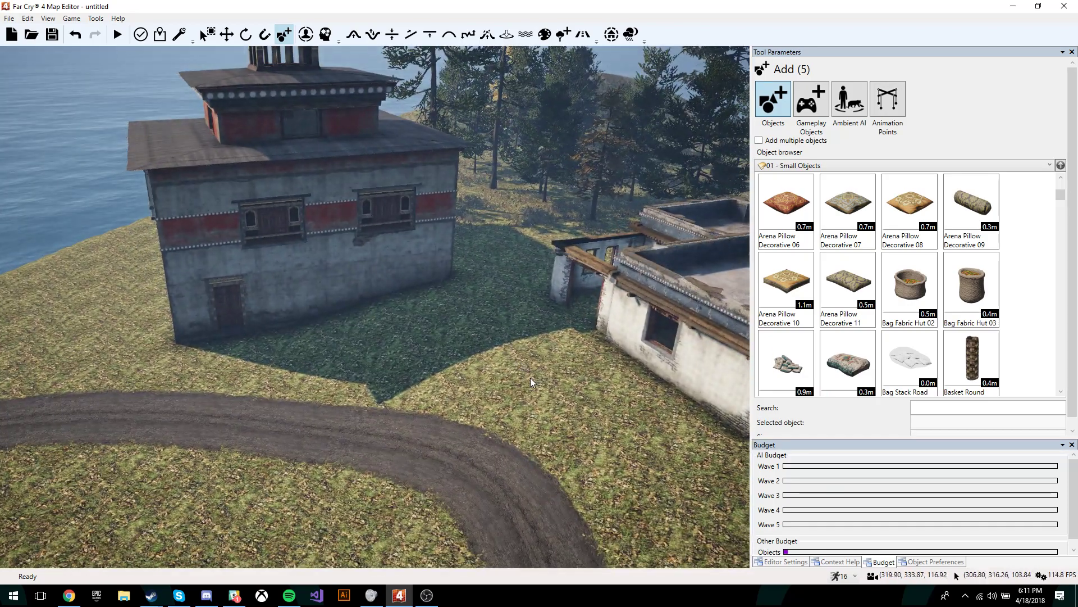
click(810, 104)
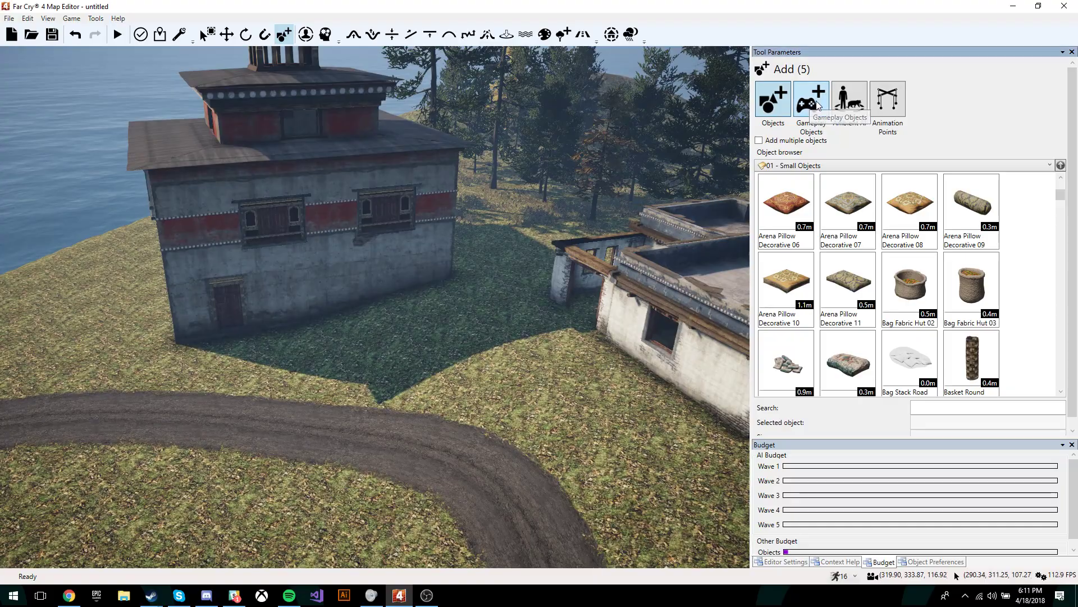
Step: Place a Player Spawn Point on the grass below the road
mouse_move(626, 298)
right_down()
mouse_move(609, 371)
mouse_move(623, 303)
mouse_move(625, 331)
mouse_move(625, 314)
right_up()
key(a)
key(s)
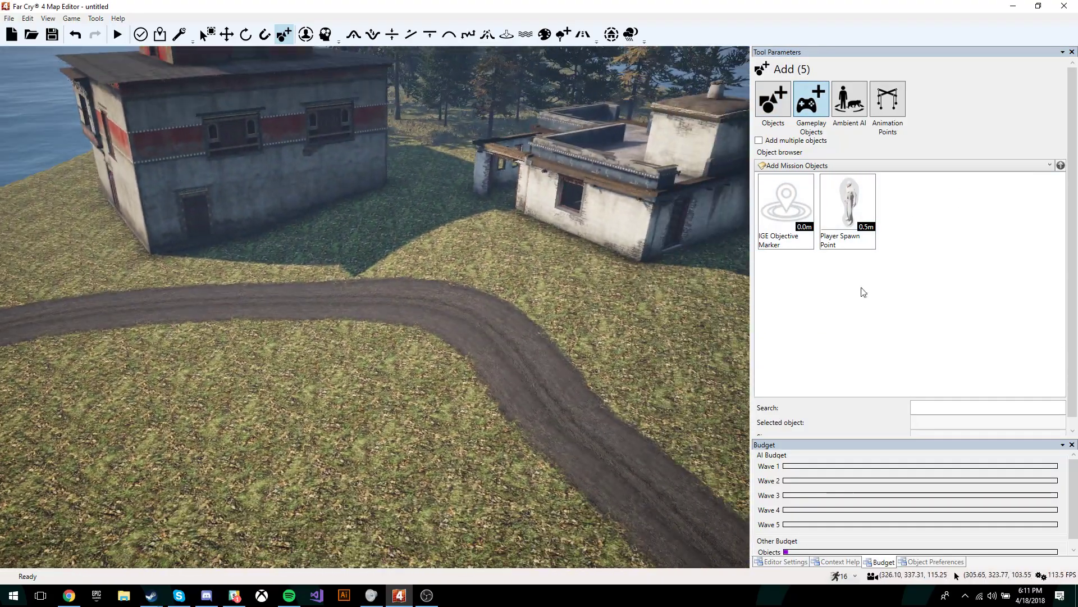
click(848, 207)
click(324, 468)
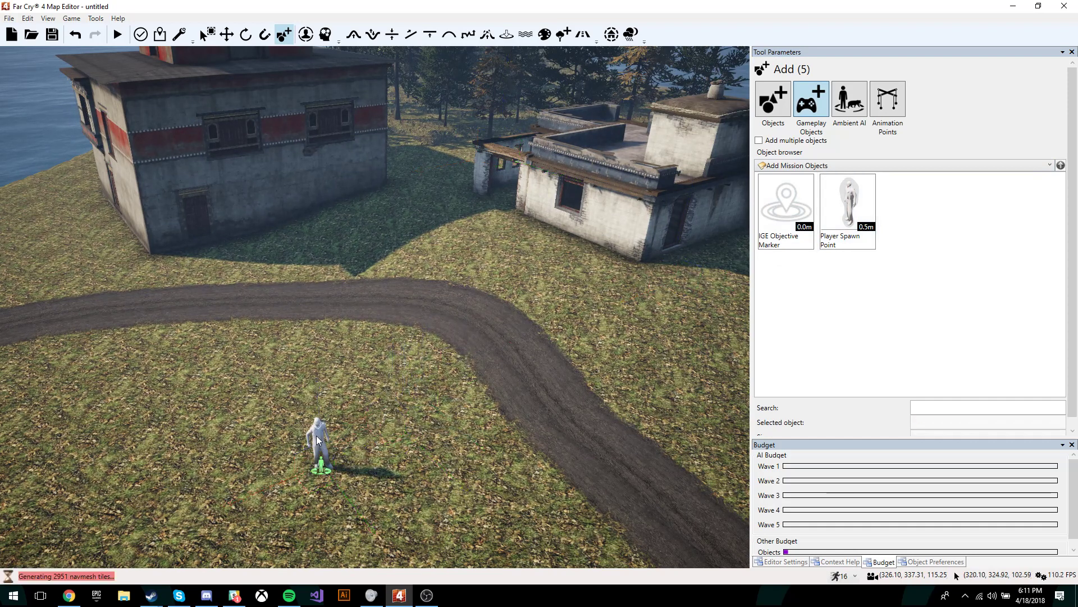
key(1)
key(3)
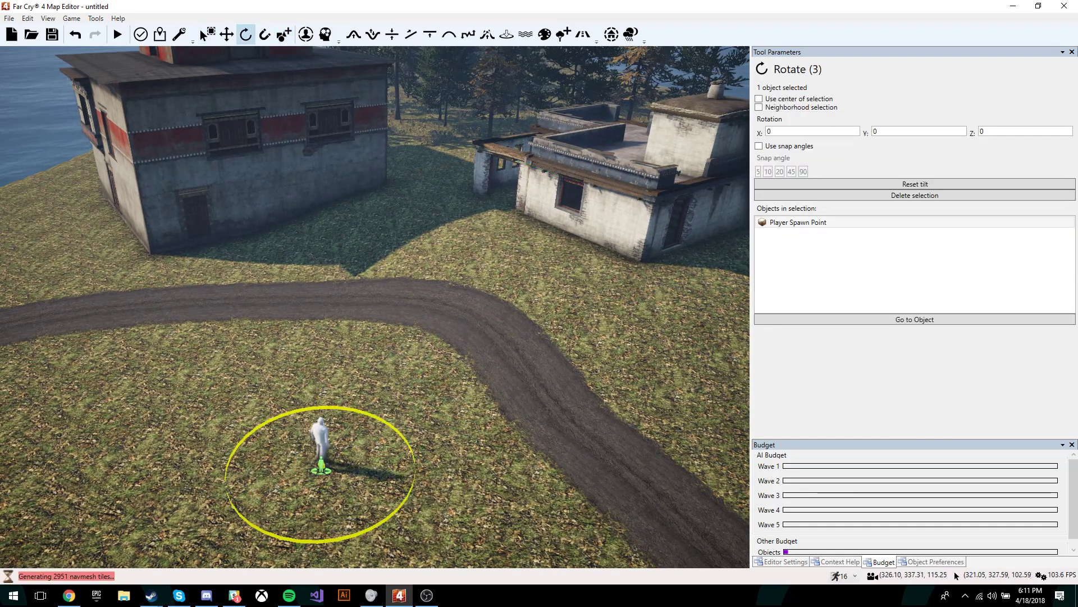
Step: Place an IGE Objective Marker next to the white house
click(284, 34)
click(786, 205)
click(444, 176)
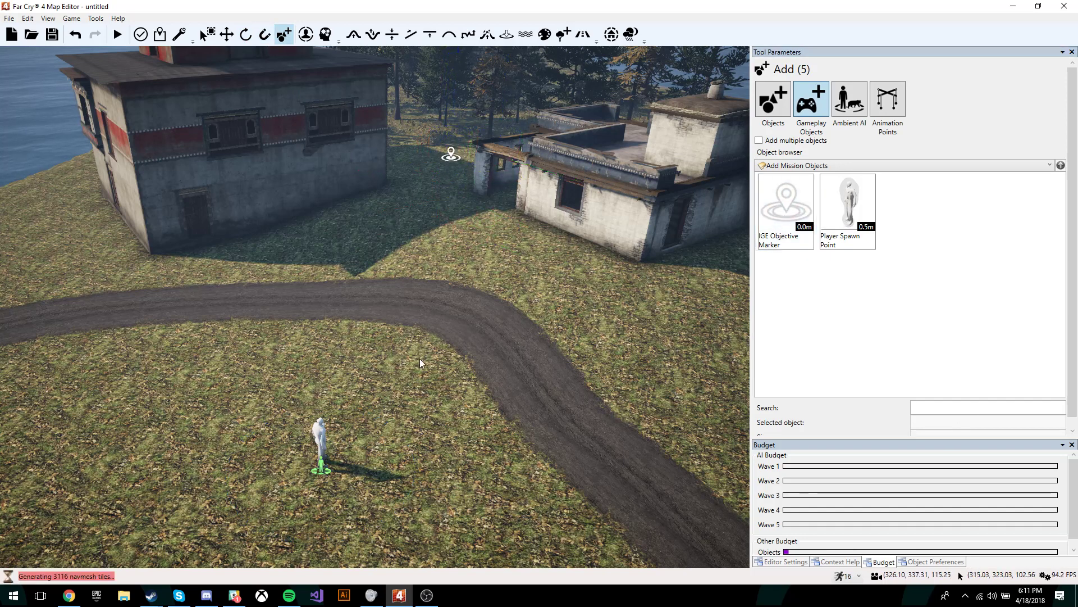
click(837, 109)
click(833, 166)
Step: Browse the Allies list, then switch the ambient AI category to Animals and scroll through it
click(833, 168)
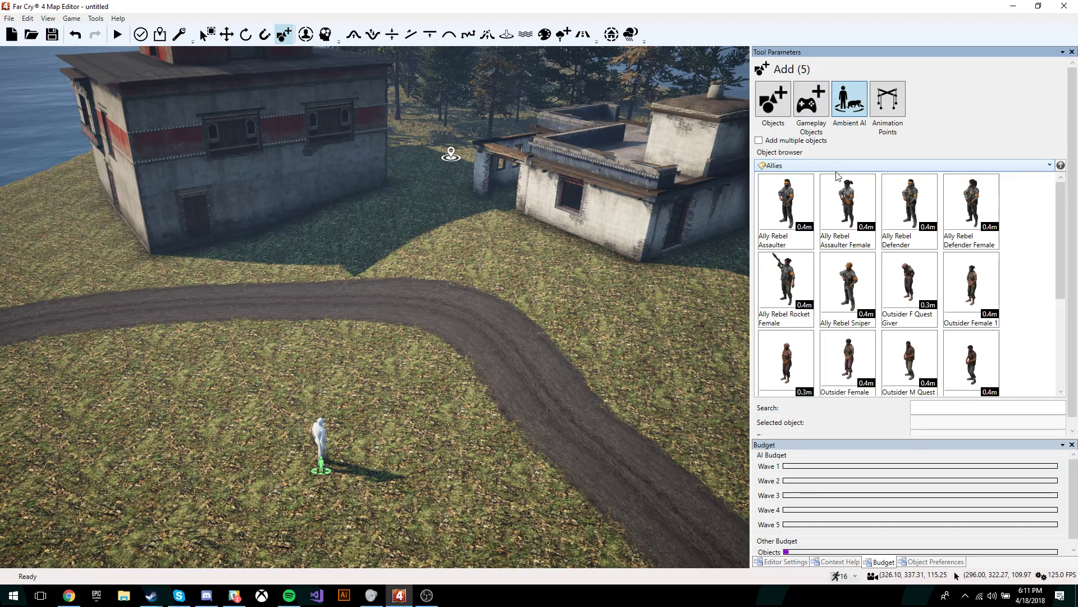
scroll(981, 359, down, 5)
scroll(982, 359, up, 2)
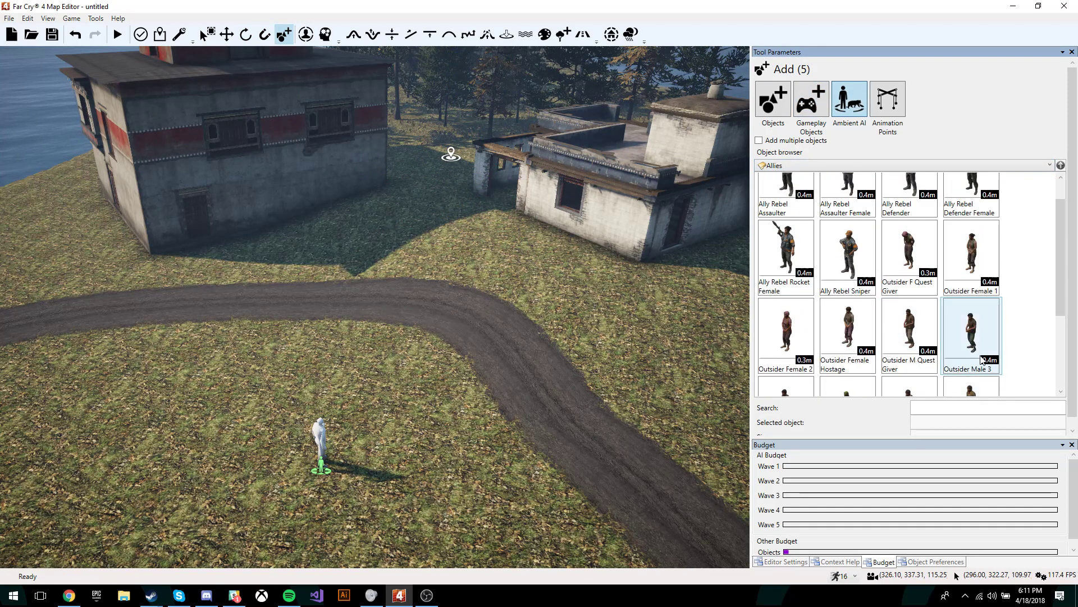
scroll(982, 360, up, 1)
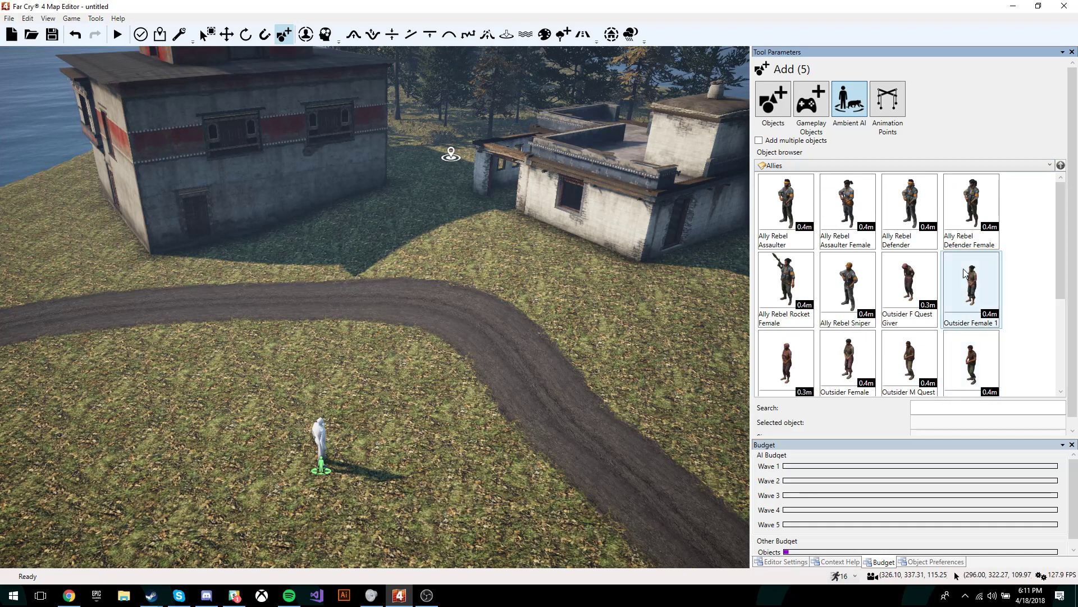
click(943, 170)
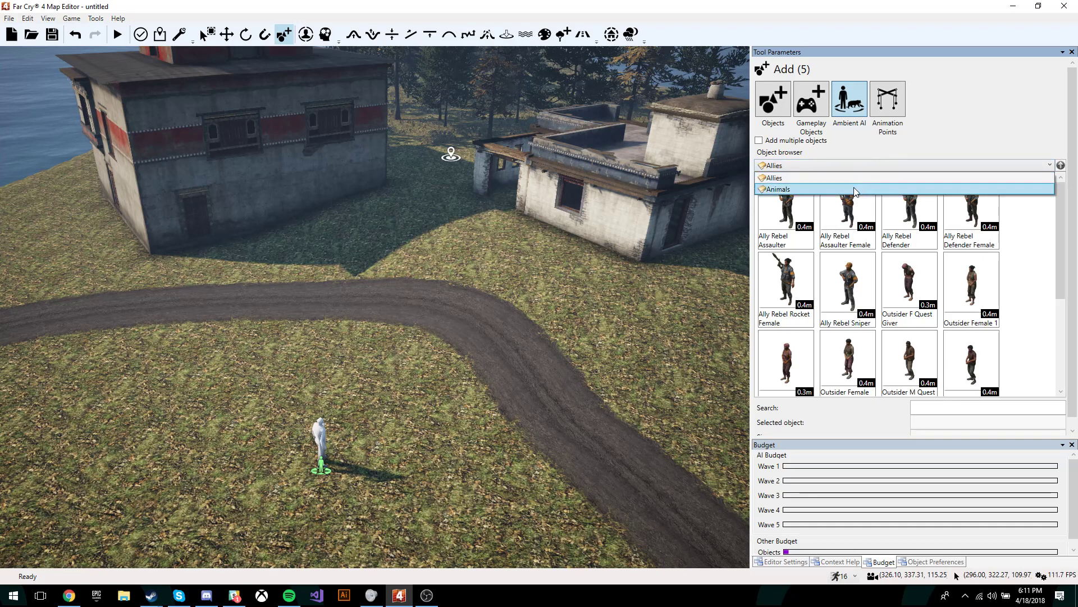
click(876, 189)
scroll(852, 287, down, 8)
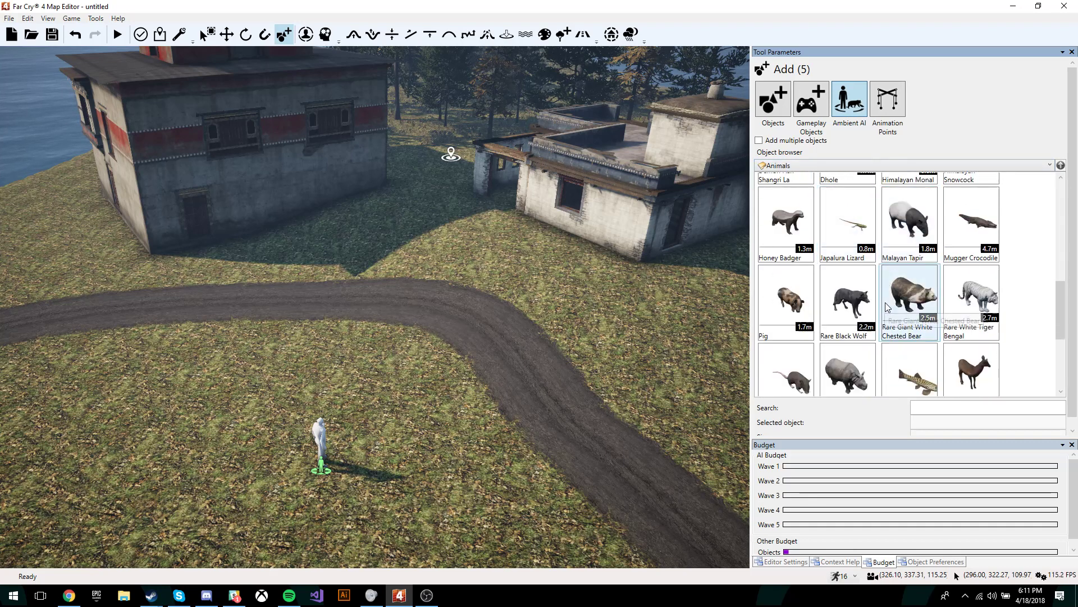
scroll(899, 276, up, 10)
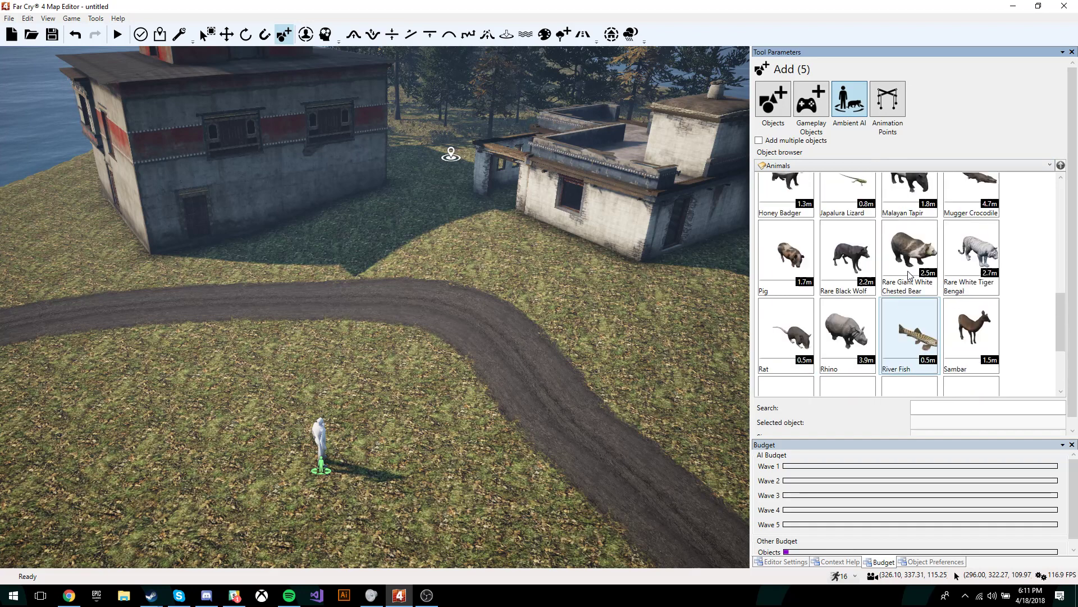
scroll(911, 261, up, 1)
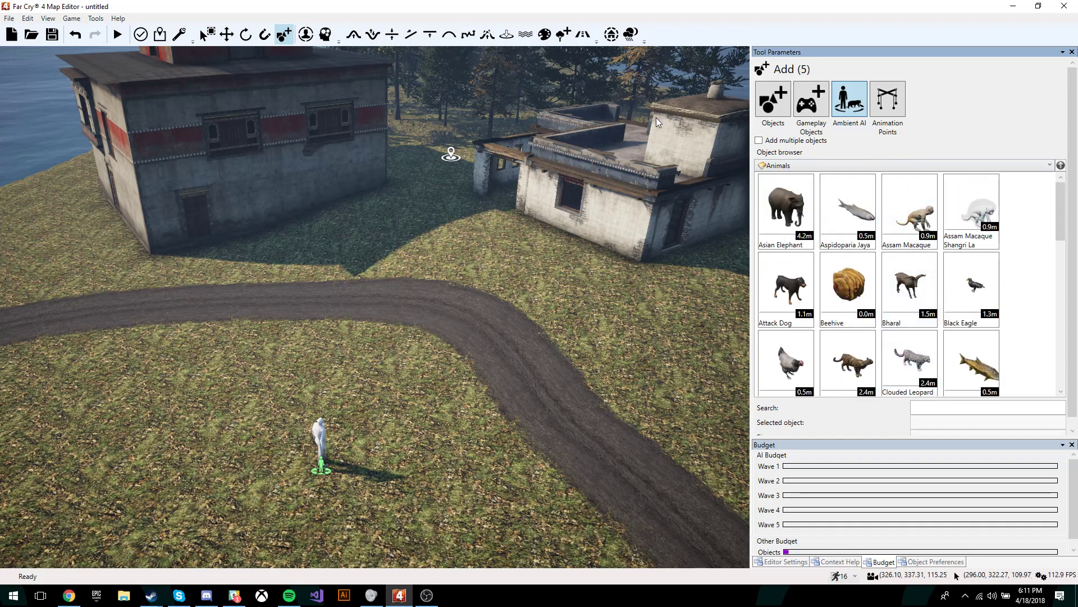
Step: Browse the enemy AI list and frame the white house's rooftop up close
click(306, 35)
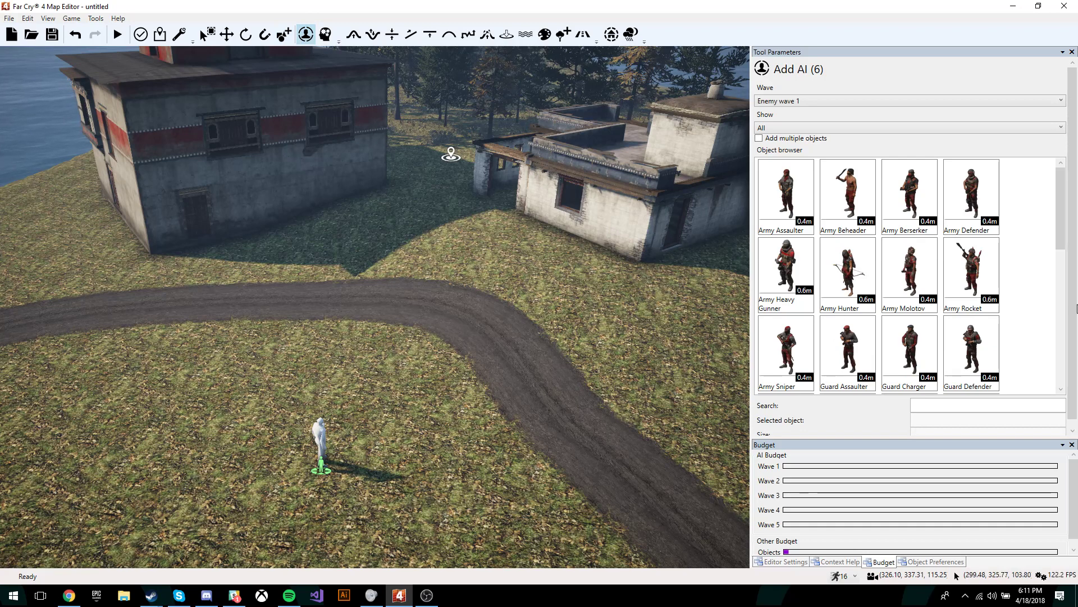
scroll(935, 332, down, 10)
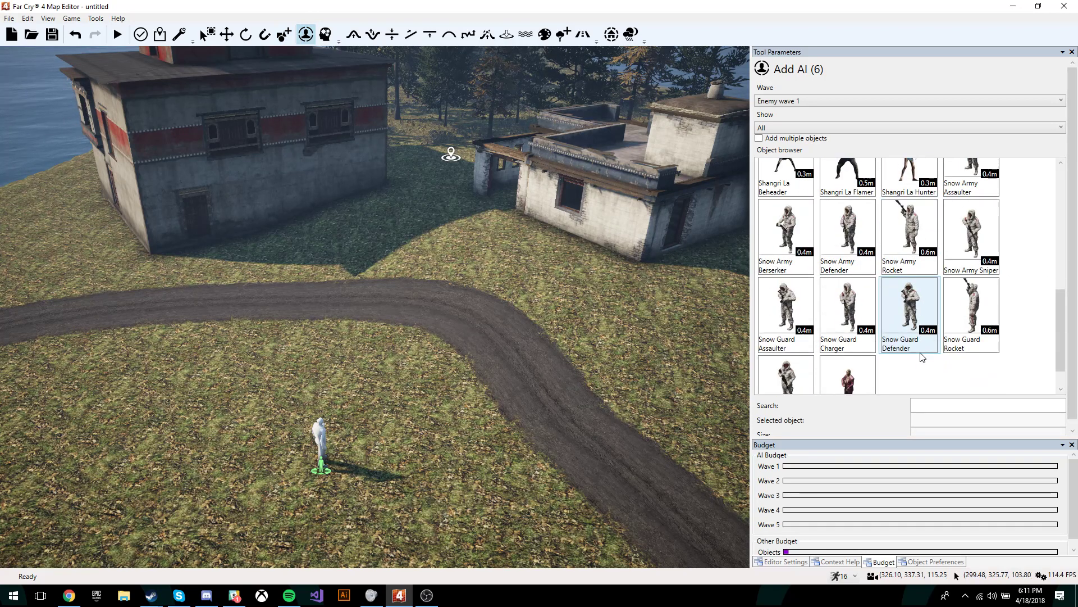
scroll(947, 335, up, 10)
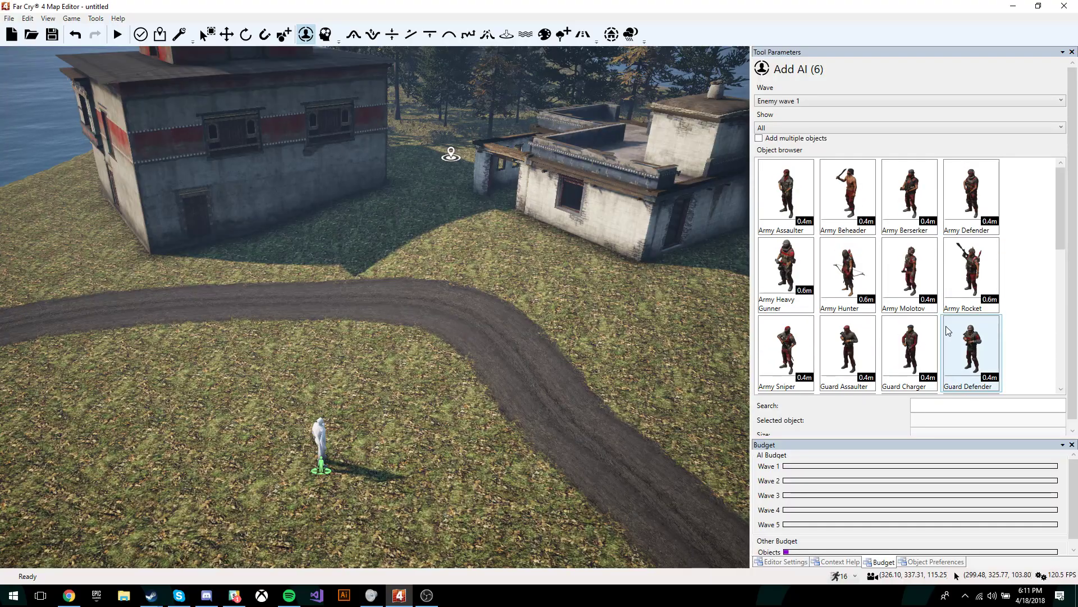
right_drag(584, 270, 613, 291)
key(w)
key(s)
key(w)
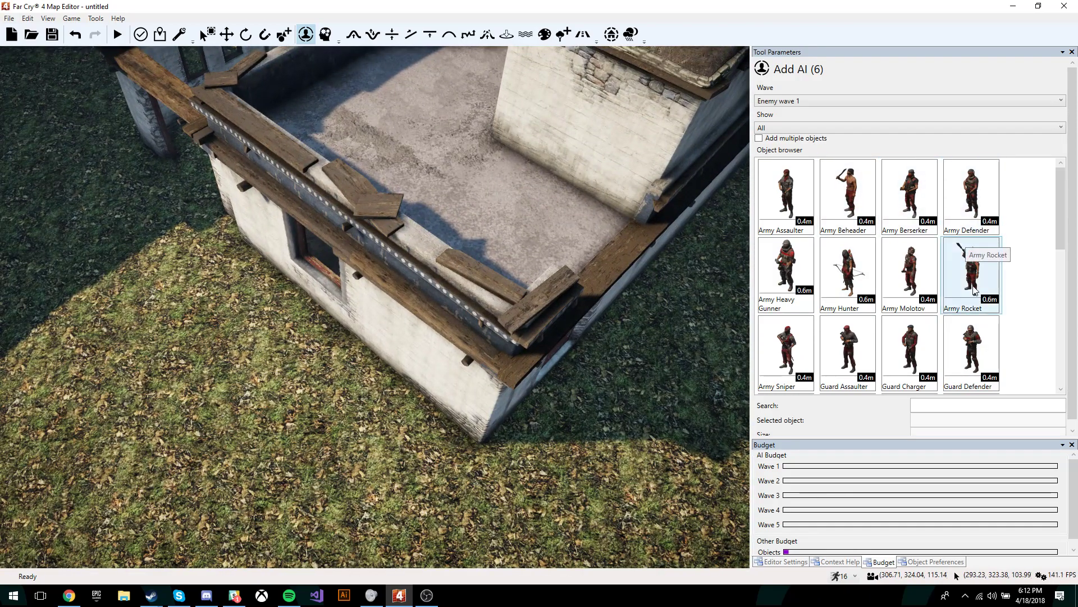
key(w)
right_drag(612, 237, 637, 259)
key(s)
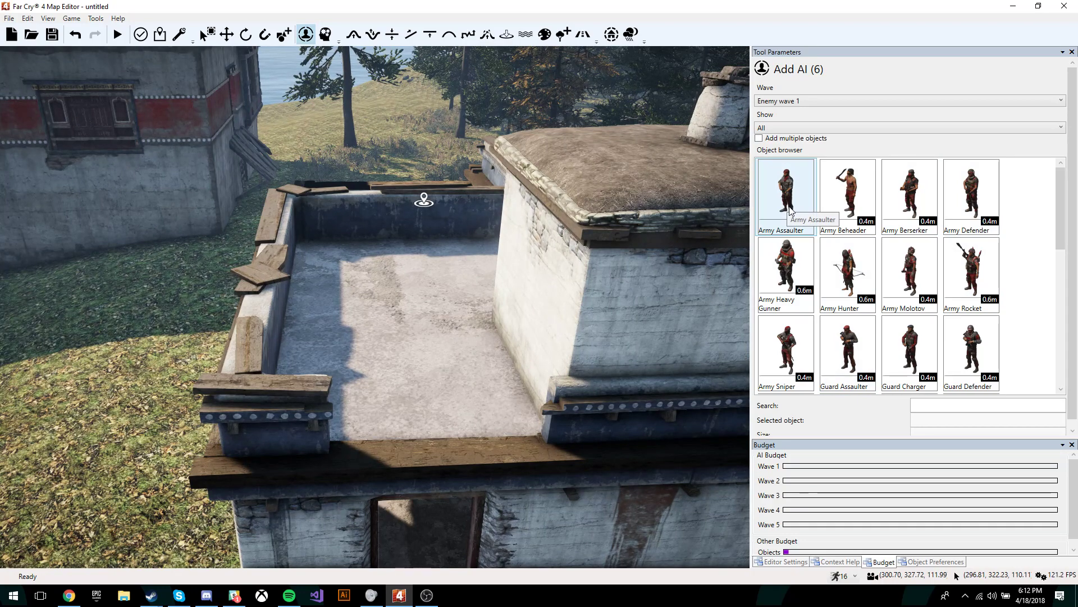
Step: Place an Army Assaulter on the rooftop and rotate it to face the roof edge
drag(782, 212, 399, 314)
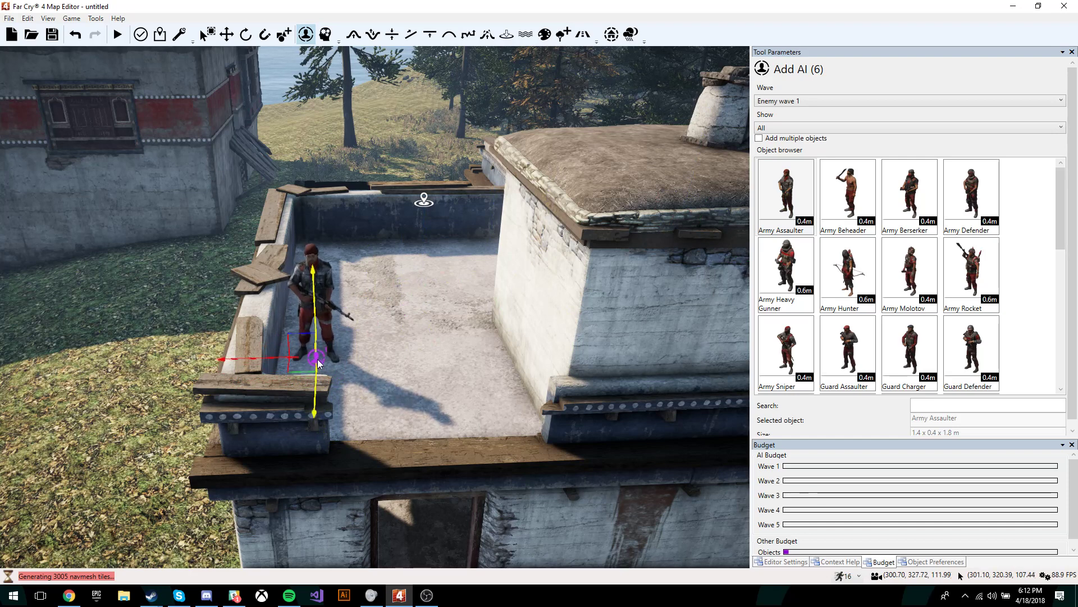
click(325, 284)
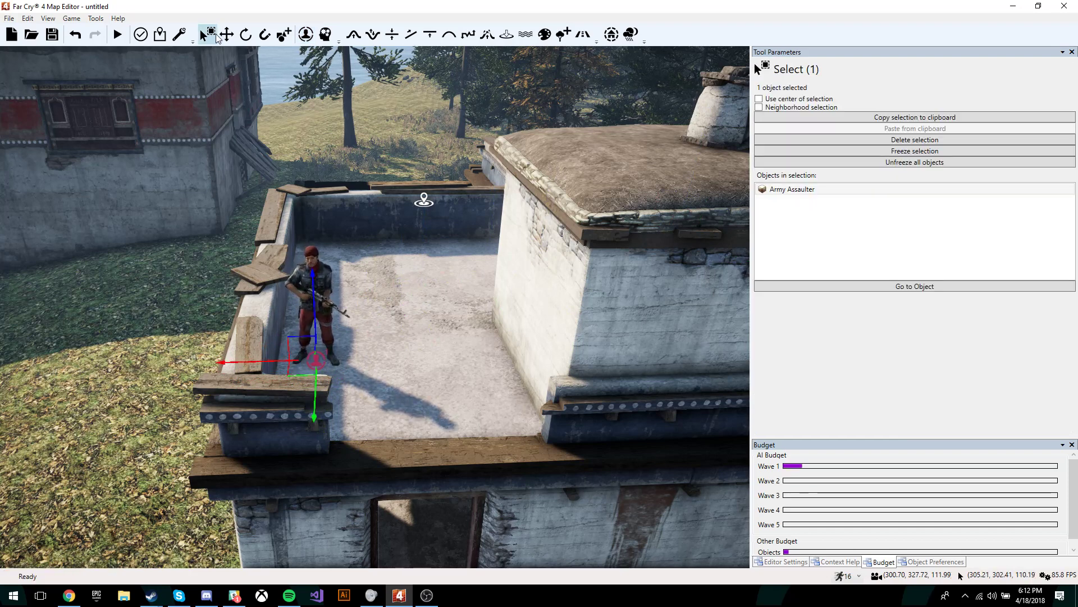
click(246, 36)
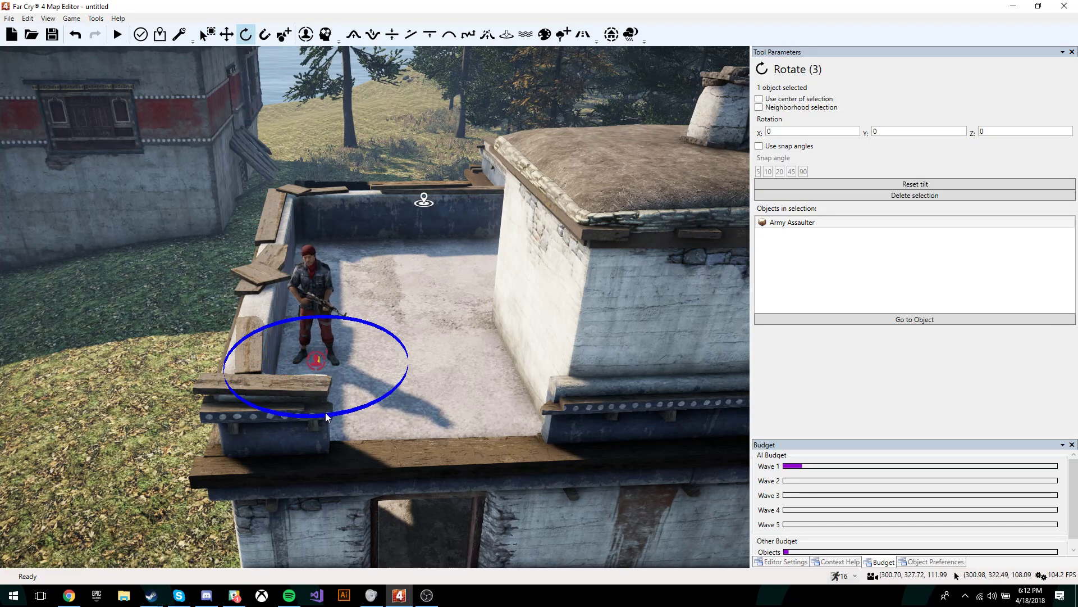
drag(325, 415, 309, 419)
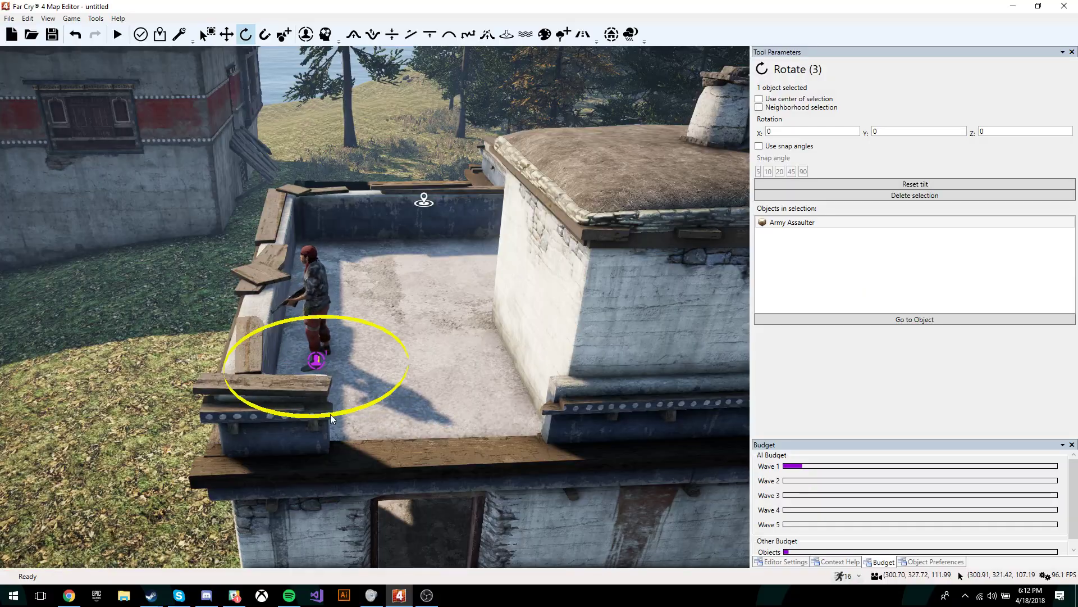
key(s)
right_drag(535, 227, 534, 227)
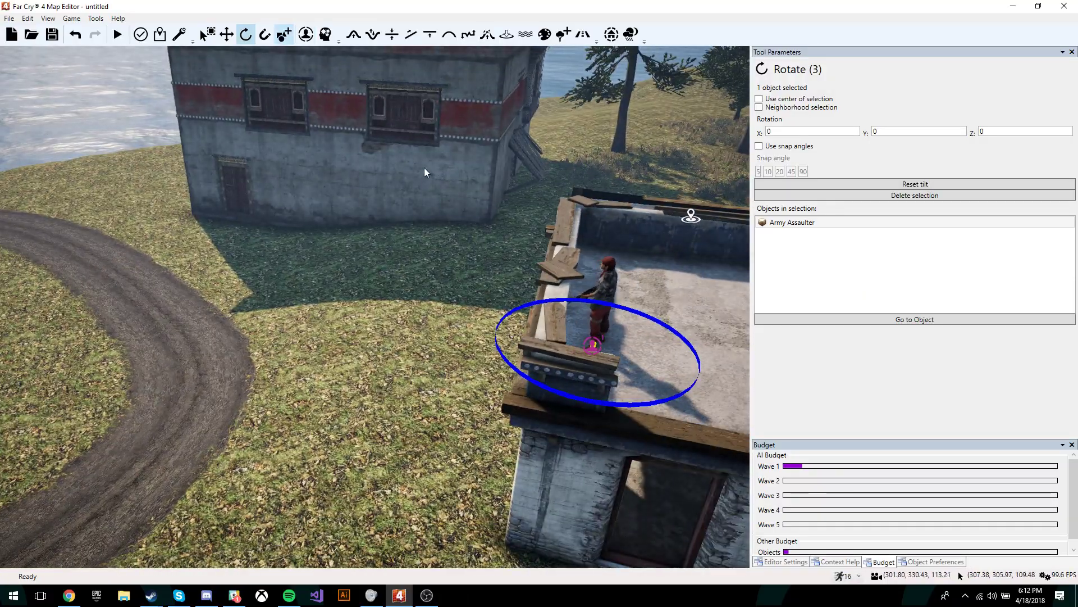
right_drag(425, 172, 390, 118)
key(w)
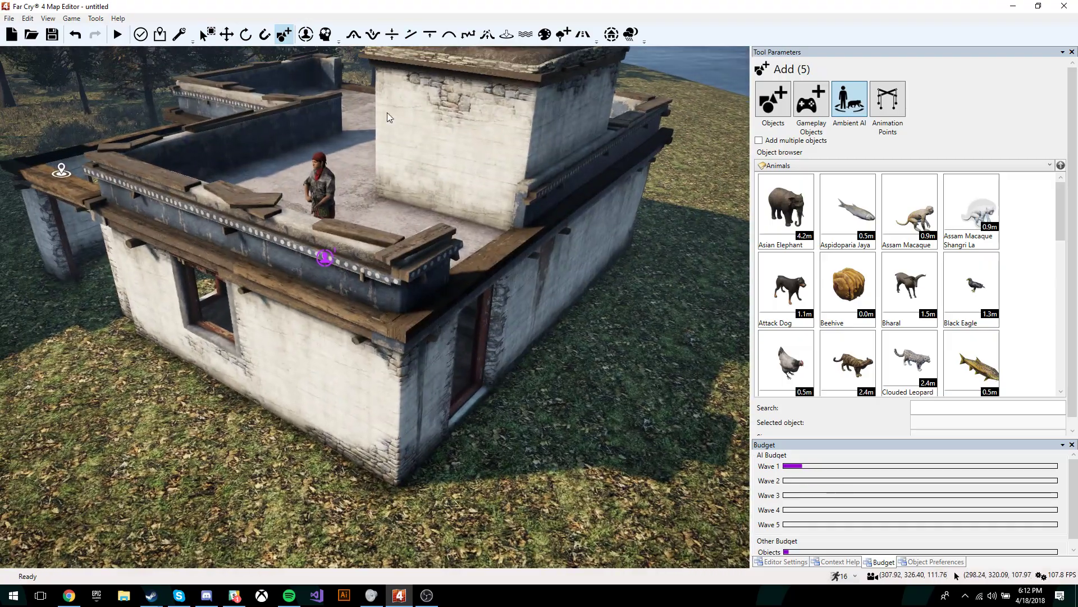
Step: Set the AI Navigation transparency slider to 0.47
click(325, 34)
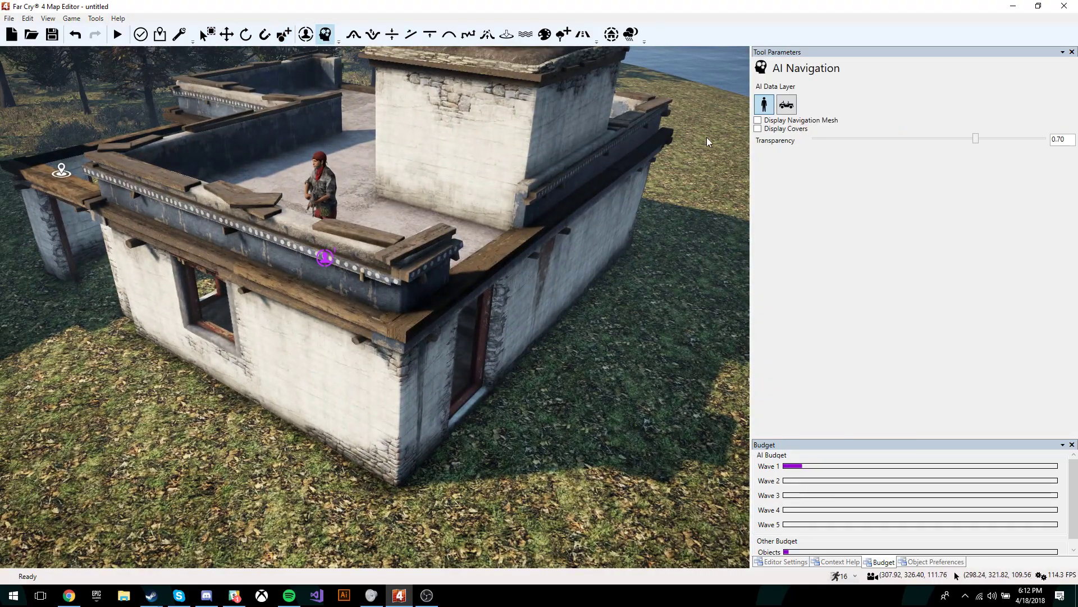
right_drag(700, 167, 630, 154)
key(s)
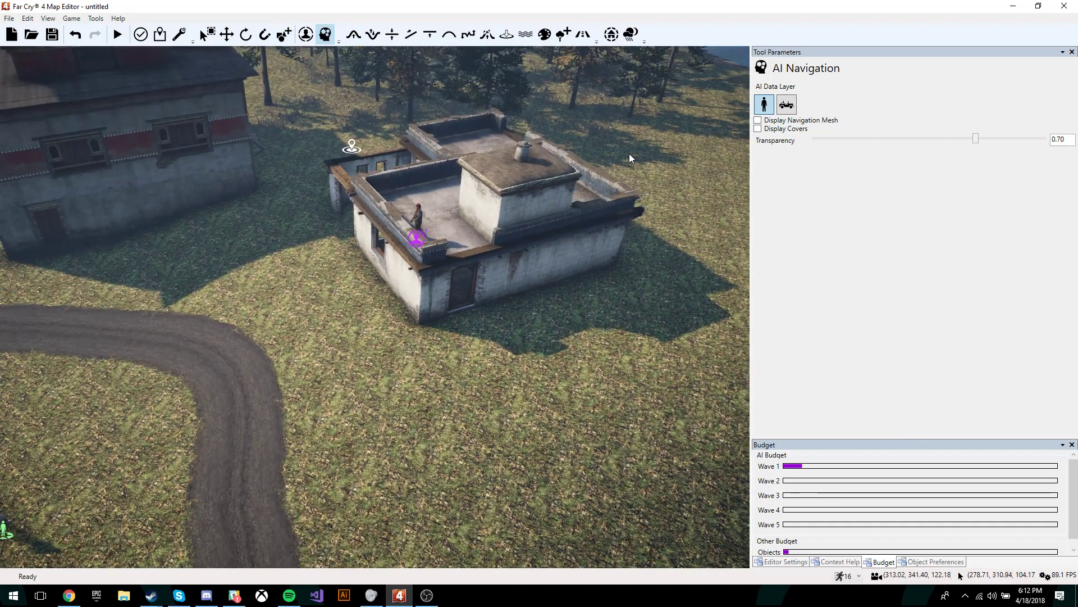
scroll(412, 217, down, 5)
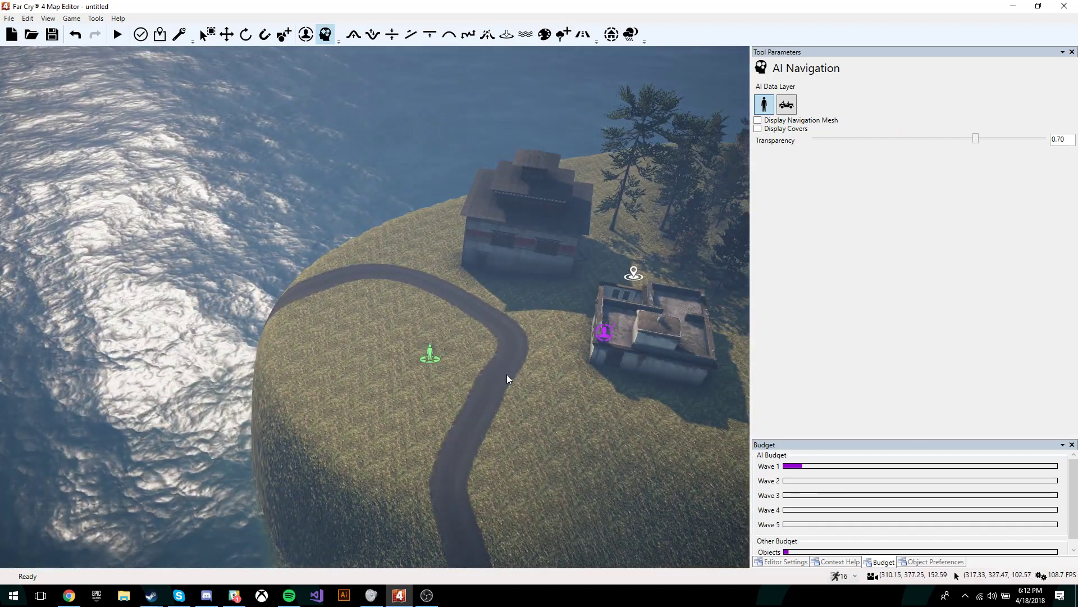
right_drag(697, 237, 731, 272)
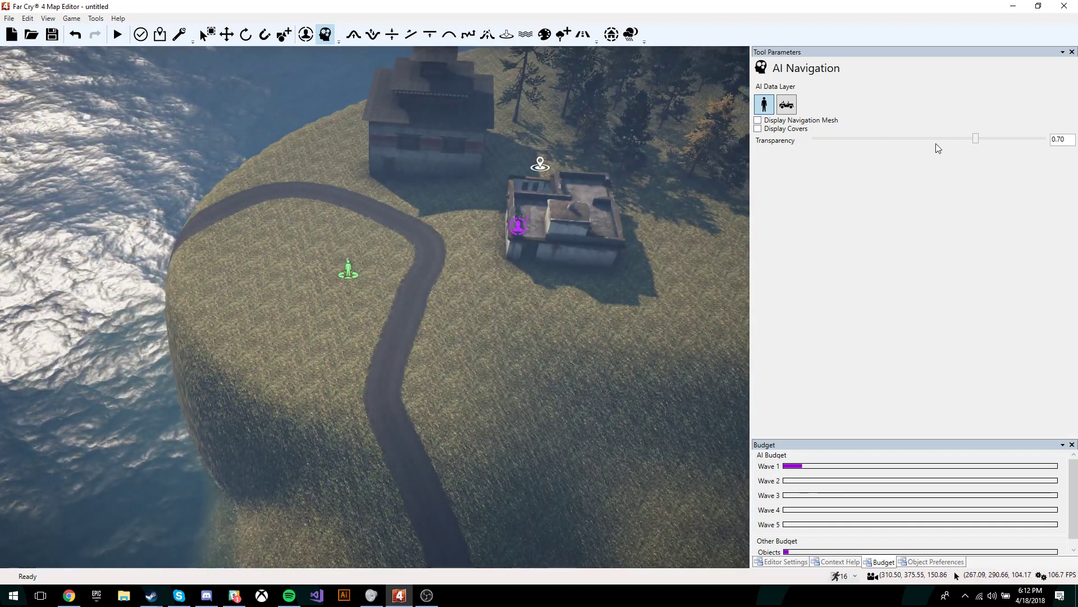
drag(976, 139, 822, 141)
scroll(639, 254, up, 5)
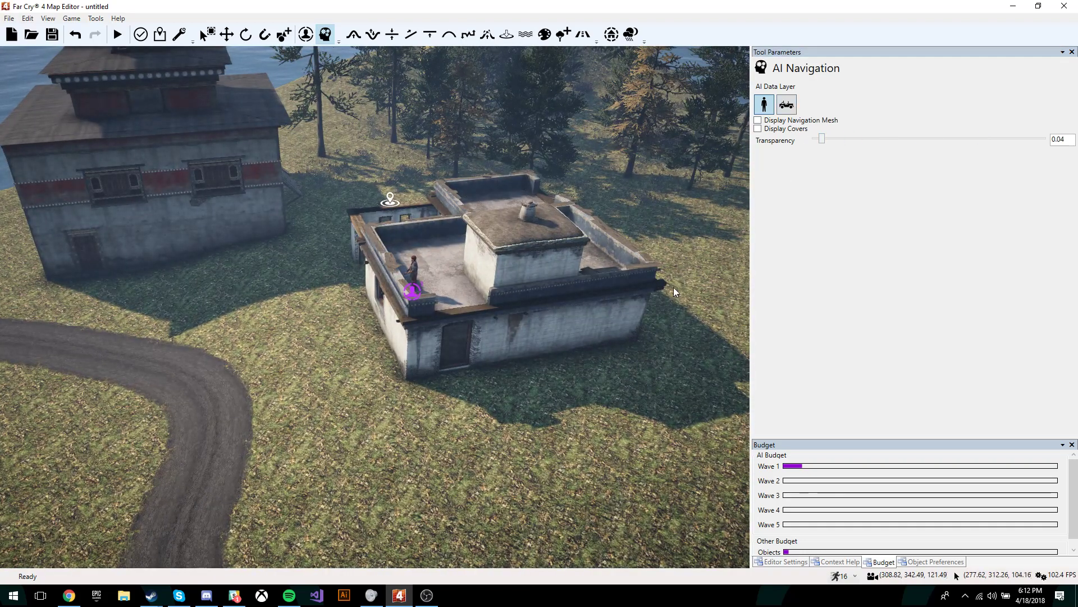
scroll(673, 287, up, 5)
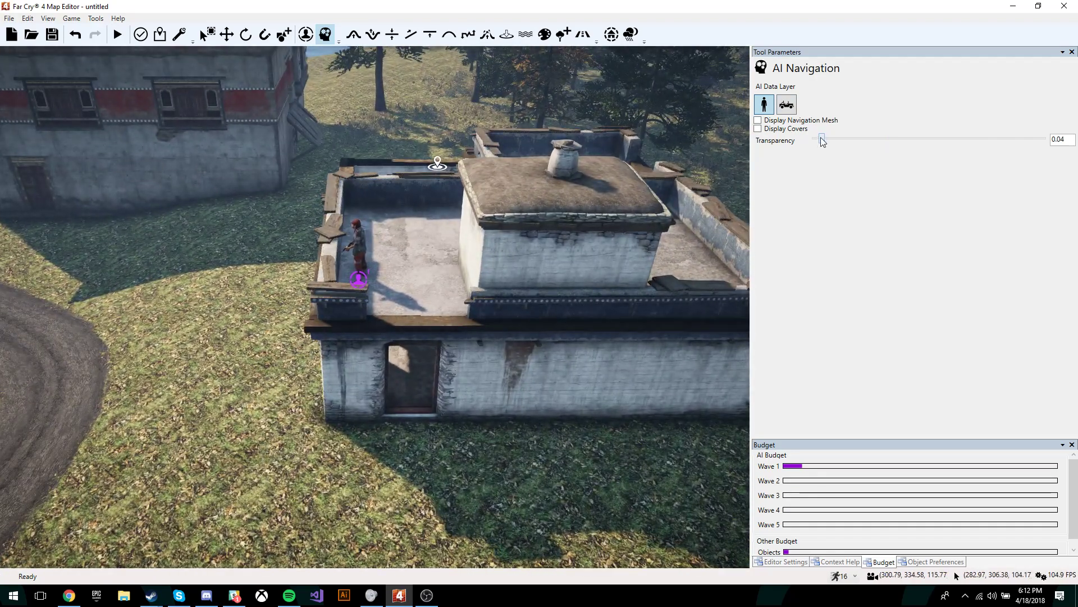
drag(821, 140, 922, 139)
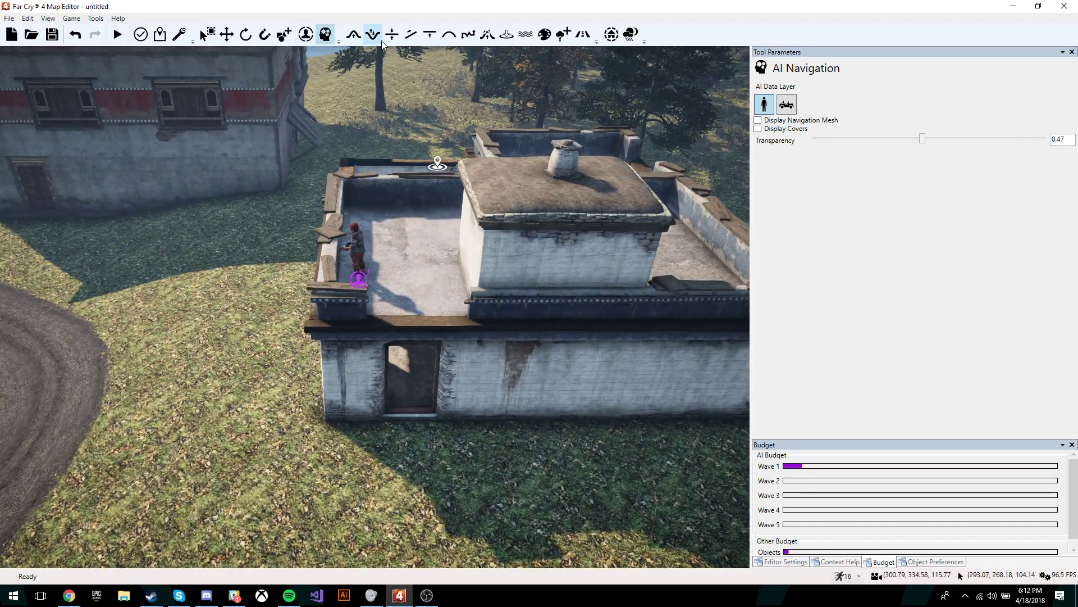
click(285, 35)
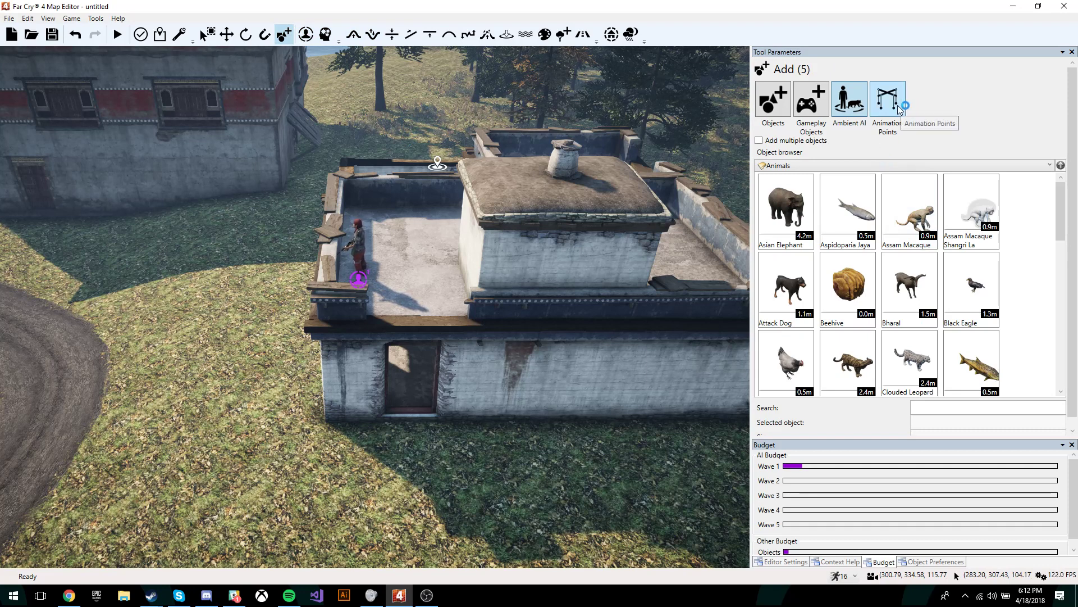
Step: Show the For Characters animation points in the Add browser
click(895, 106)
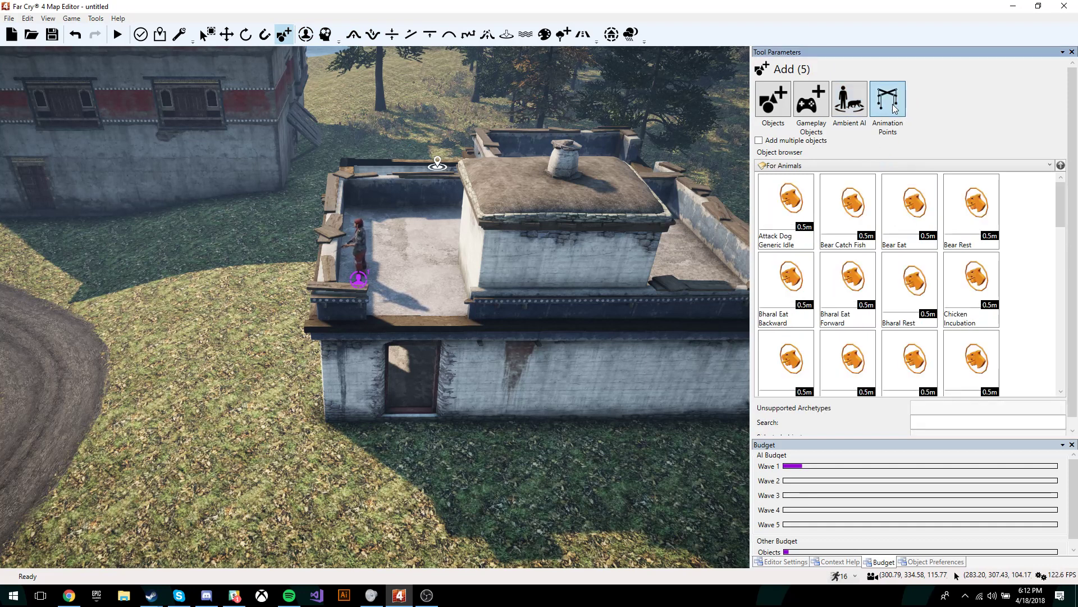
click(804, 166)
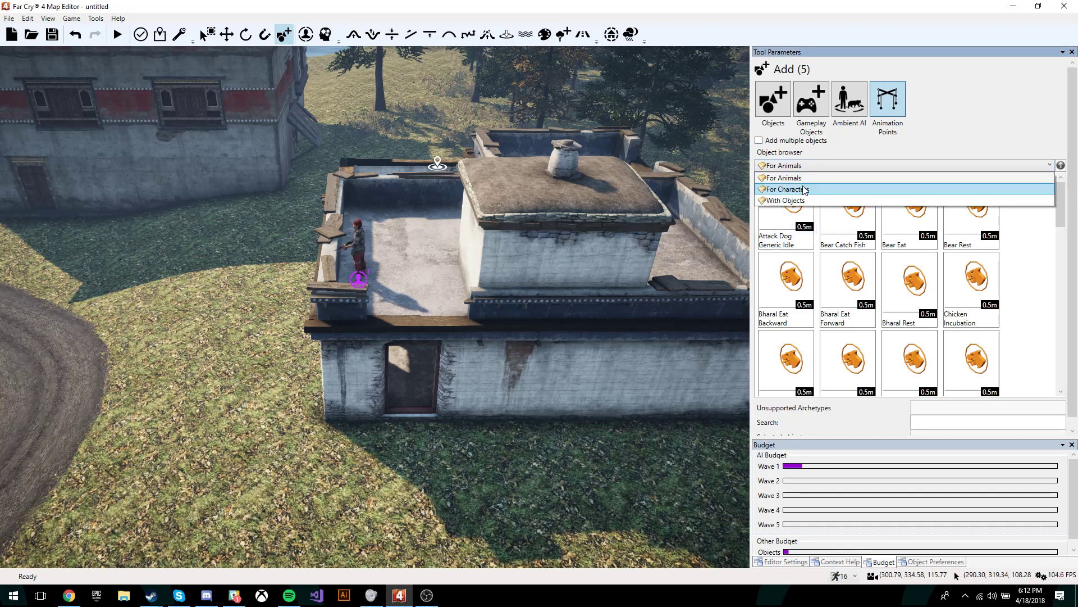
click(806, 189)
Step: Shift the rooftop Army Assaulter slightly along the roof
click(362, 247)
key(2)
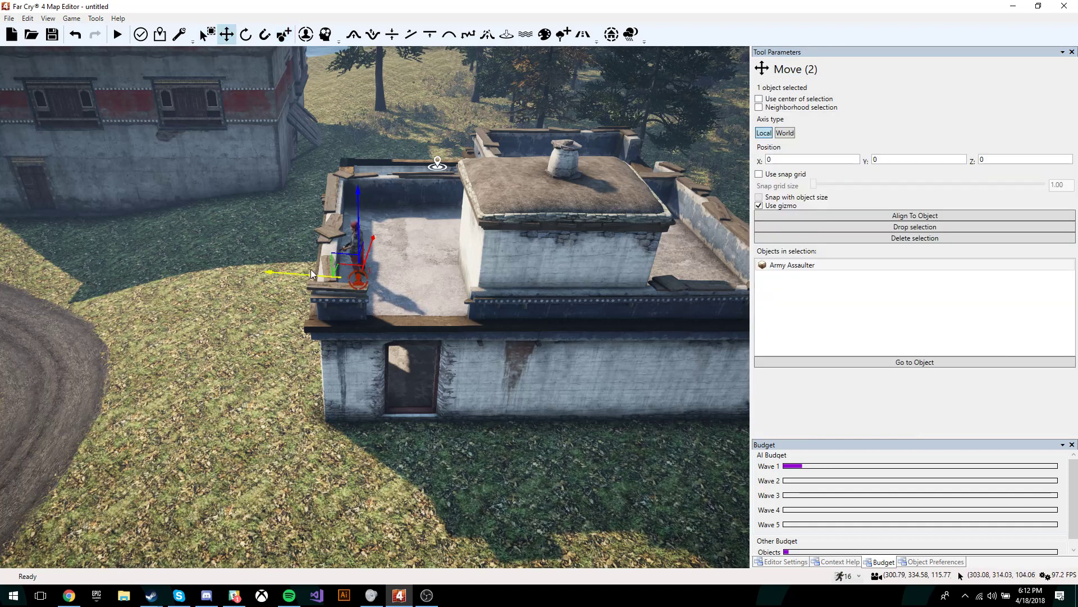
drag(300, 274, 321, 276)
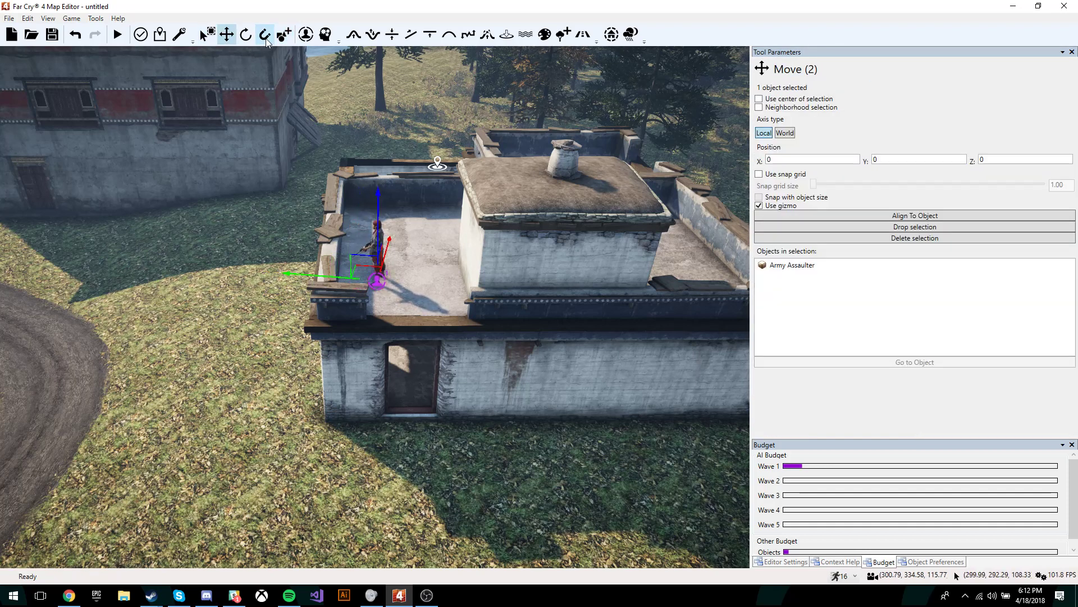
click(314, 36)
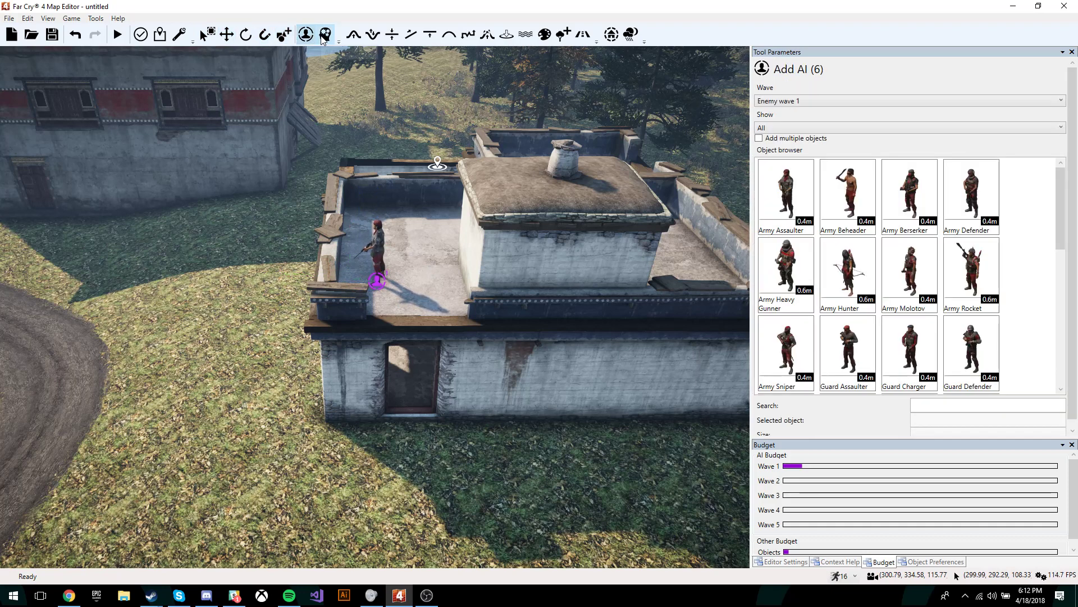
click(285, 38)
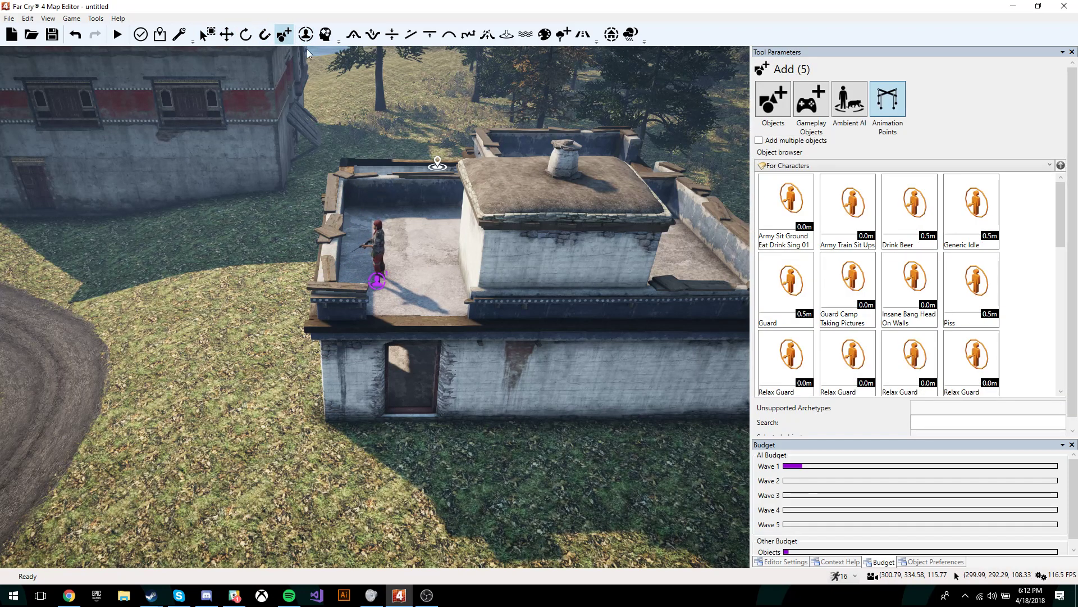
Step: Place a Guard animation point on the roof beside the soldier and check its facing
key(w)
key(d)
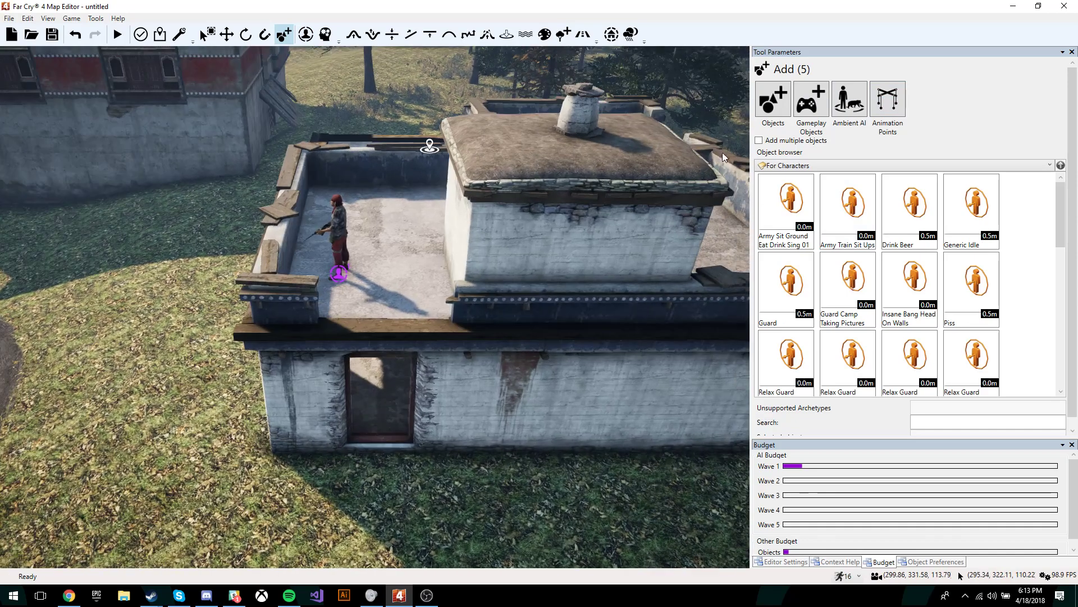
click(782, 169)
click(780, 169)
key(w)
right_drag(714, 225, 646, 230)
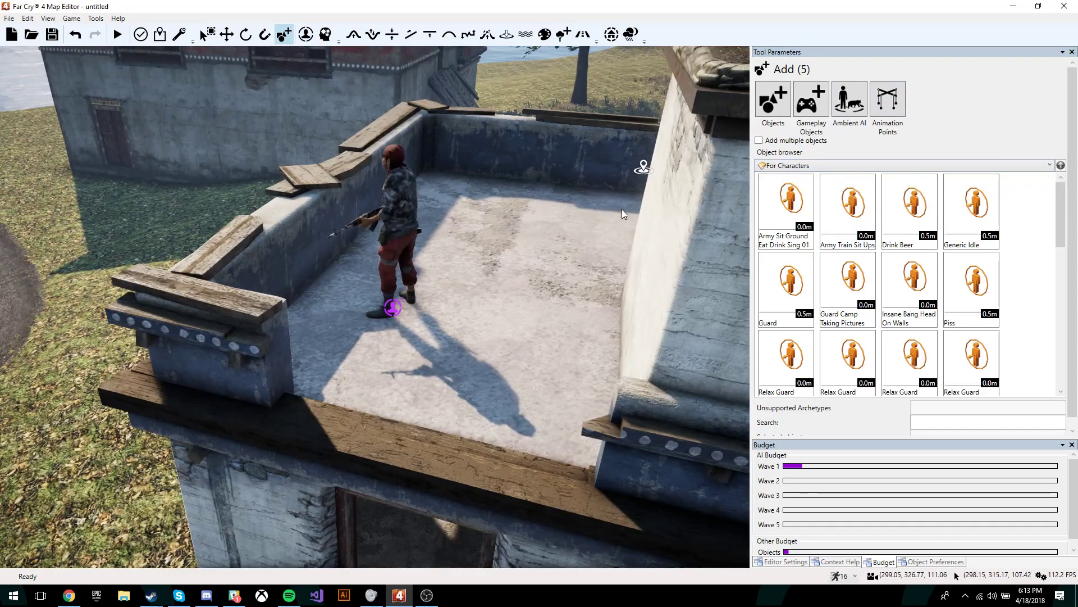
click(777, 284)
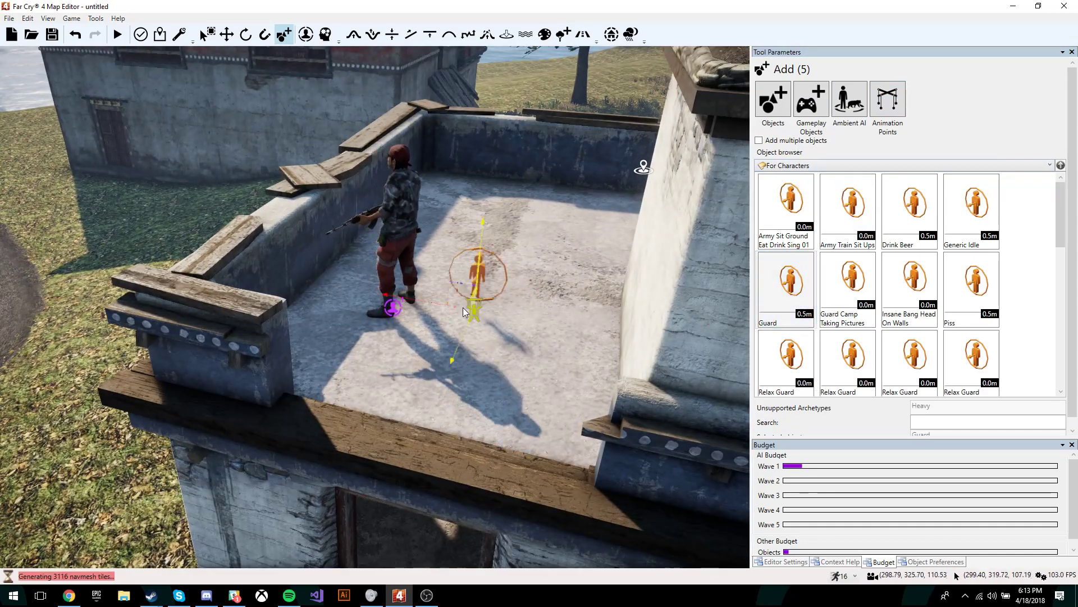
click(358, 292)
key(1)
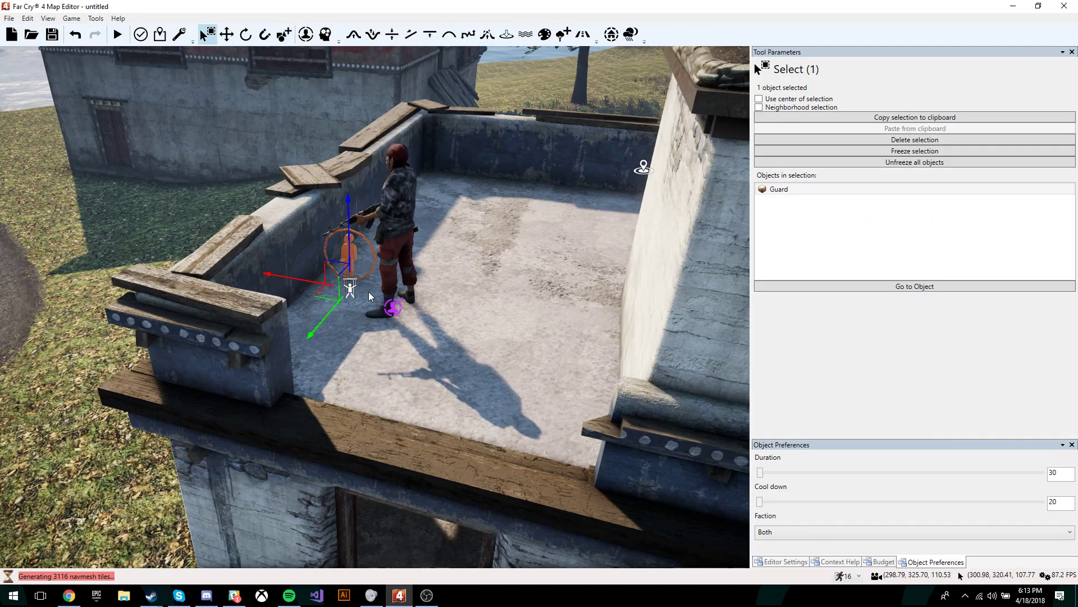
key(3)
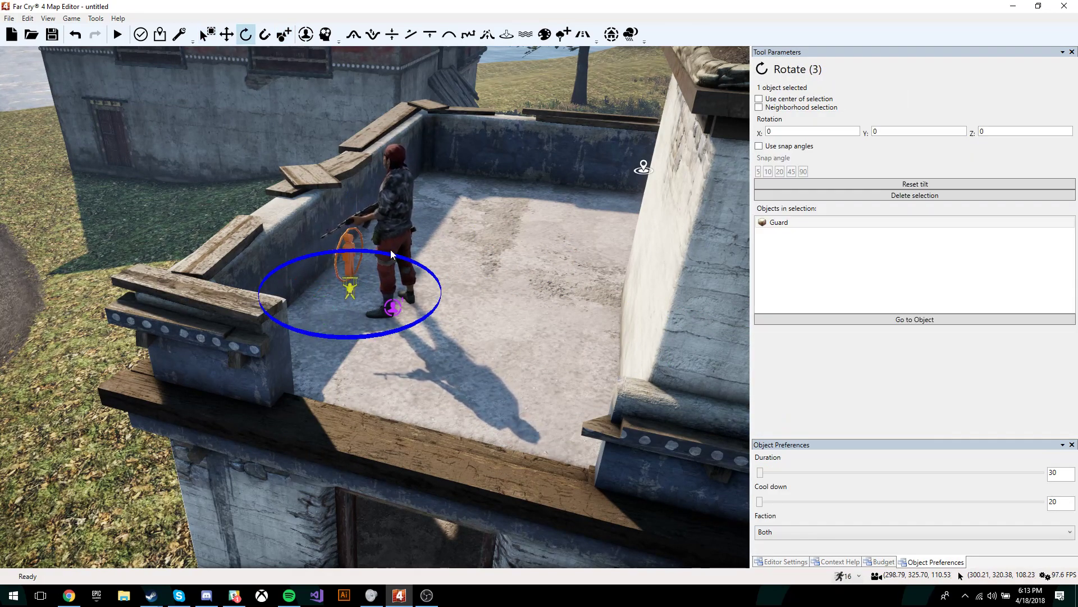
right_drag(282, 219, 322, 206)
key(w)
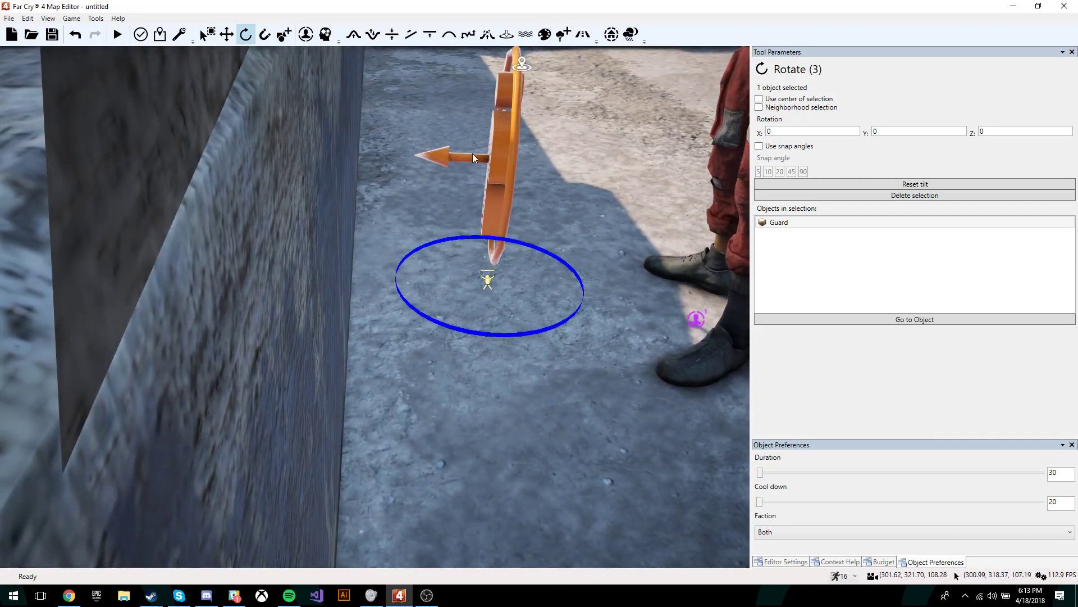
key(s)
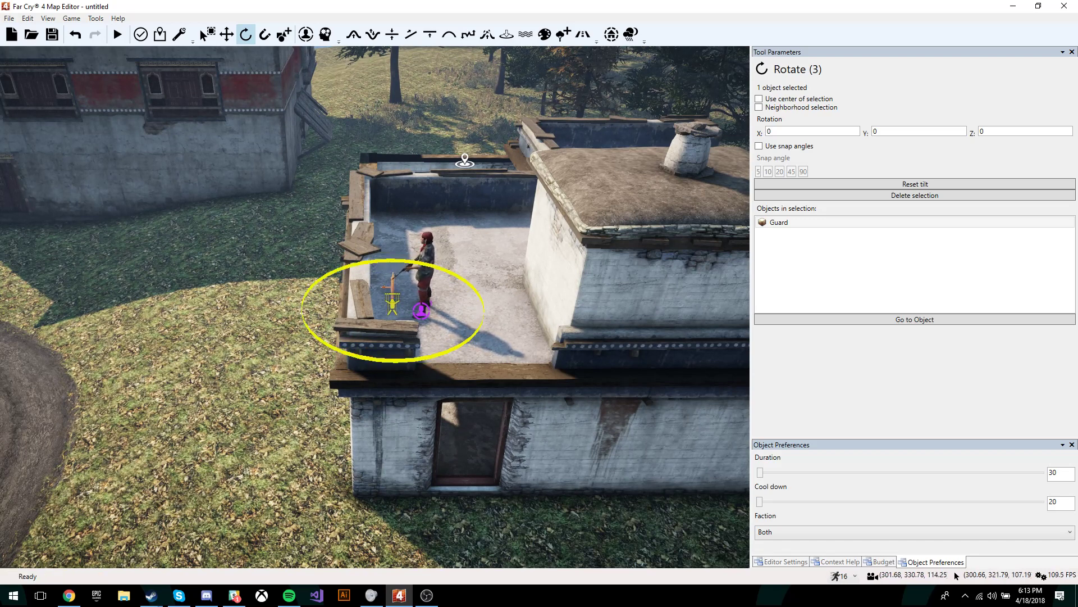
Step: Return to the Add browser and fly back to view the rooftop, road and far house
click(325, 34)
click(285, 35)
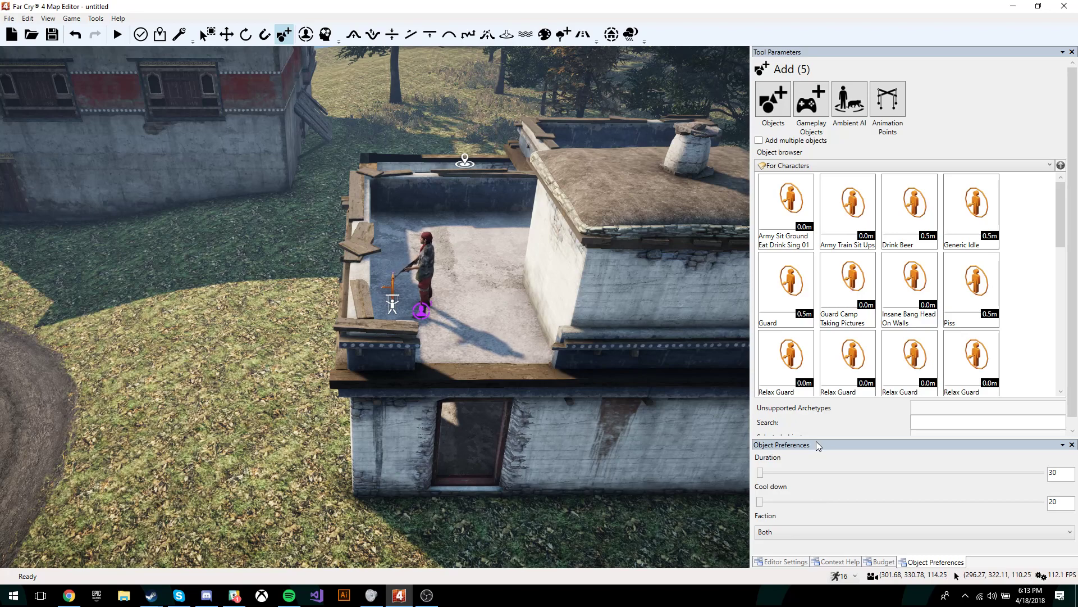
key(s)
right_drag(393, 197, 461, 321)
key(a)
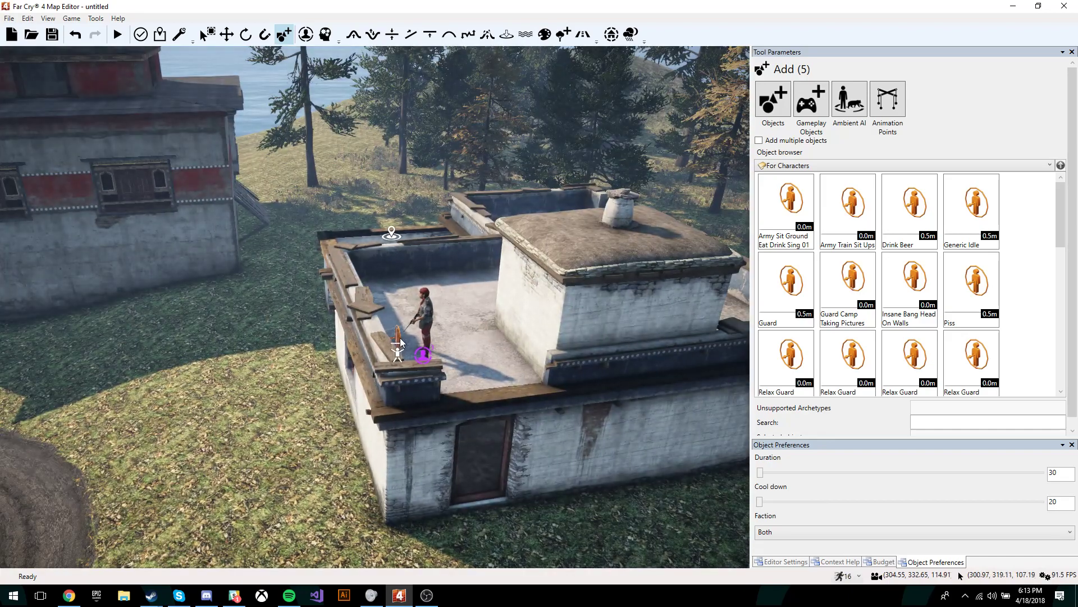
key(s)
right_drag(295, 338, 253, 363)
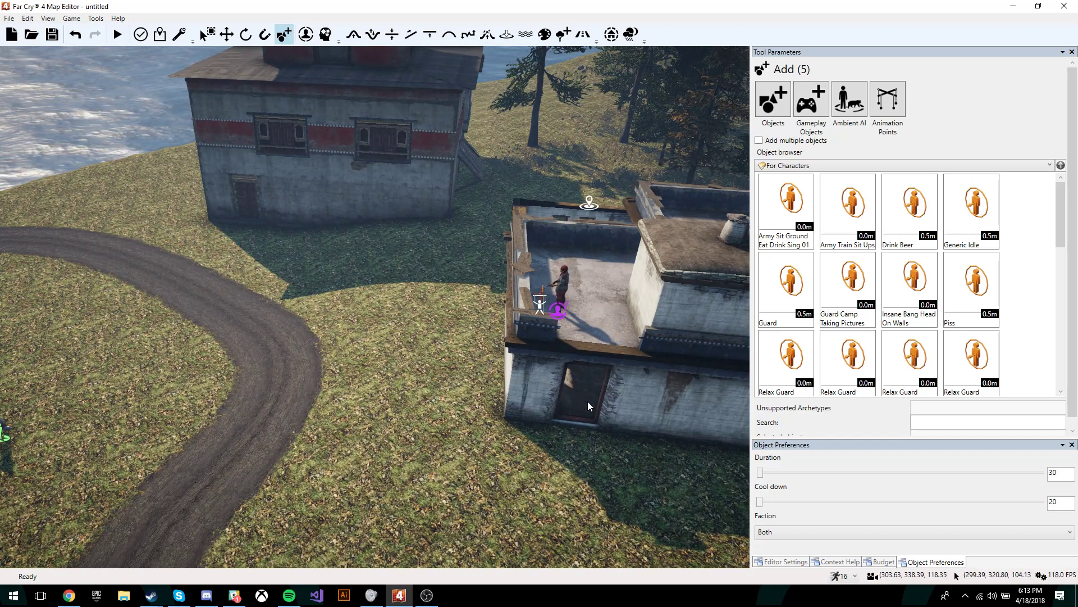
right_drag(588, 401, 584, 377)
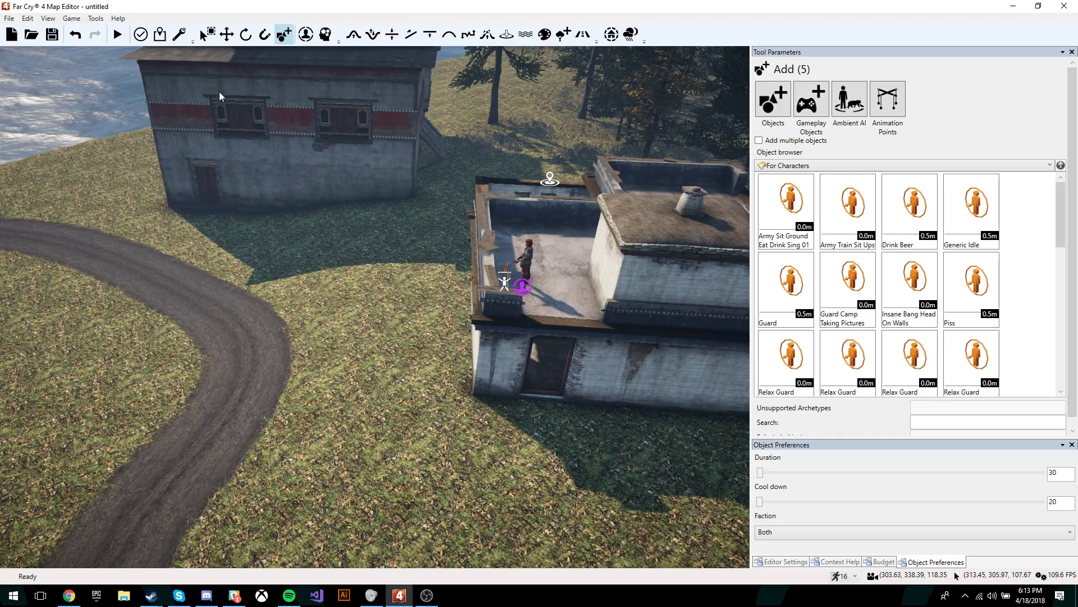
Step: Raise Health Bars to 6 and turn off Headshots Only and Modified Jump Height
click(181, 36)
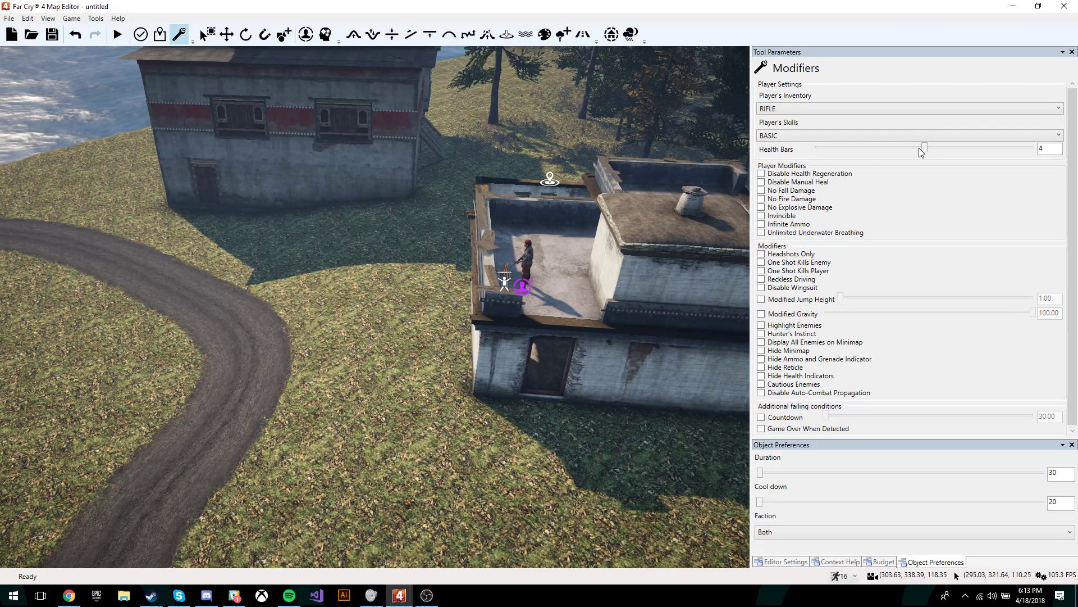
drag(924, 148, 1033, 151)
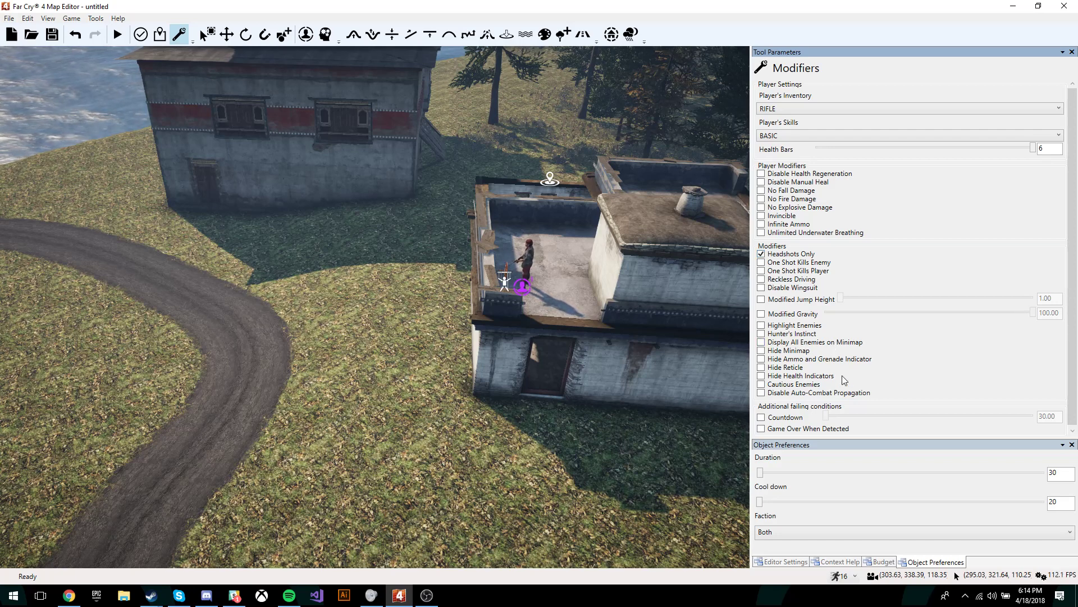
click(761, 253)
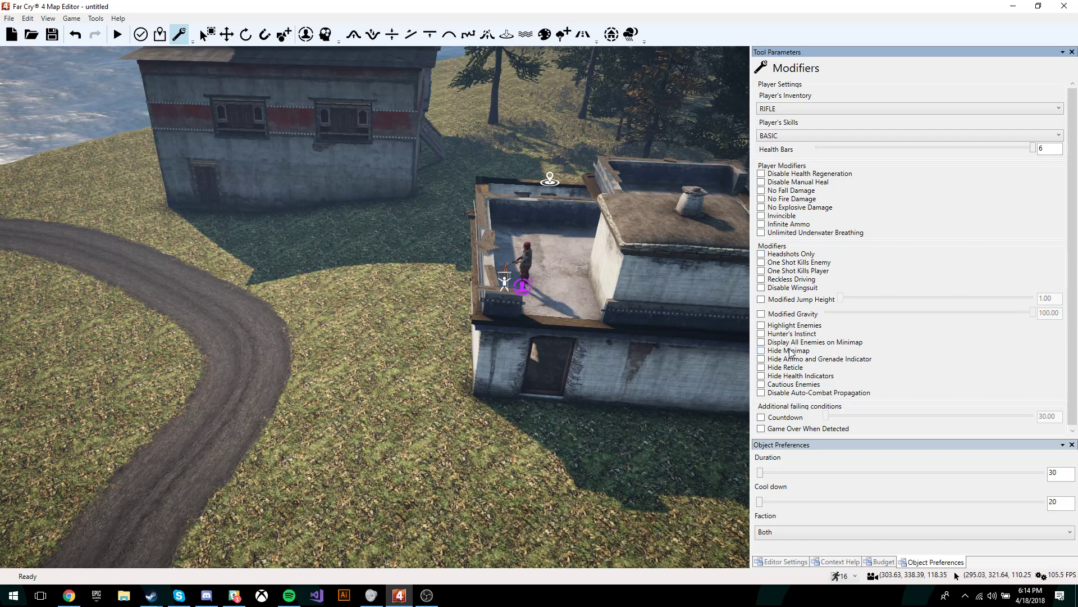
click(832, 301)
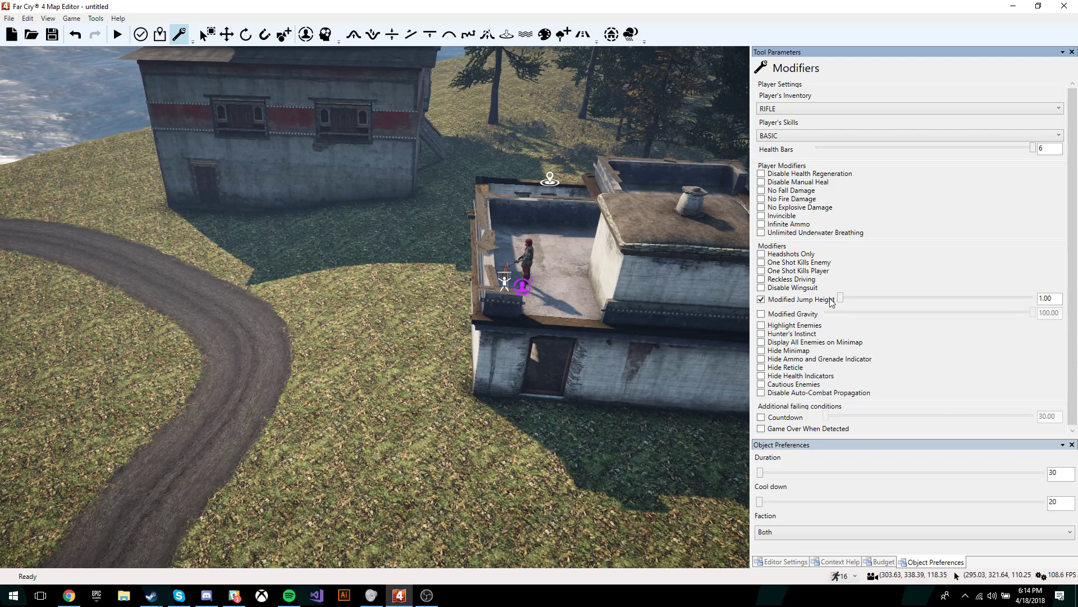
click(762, 300)
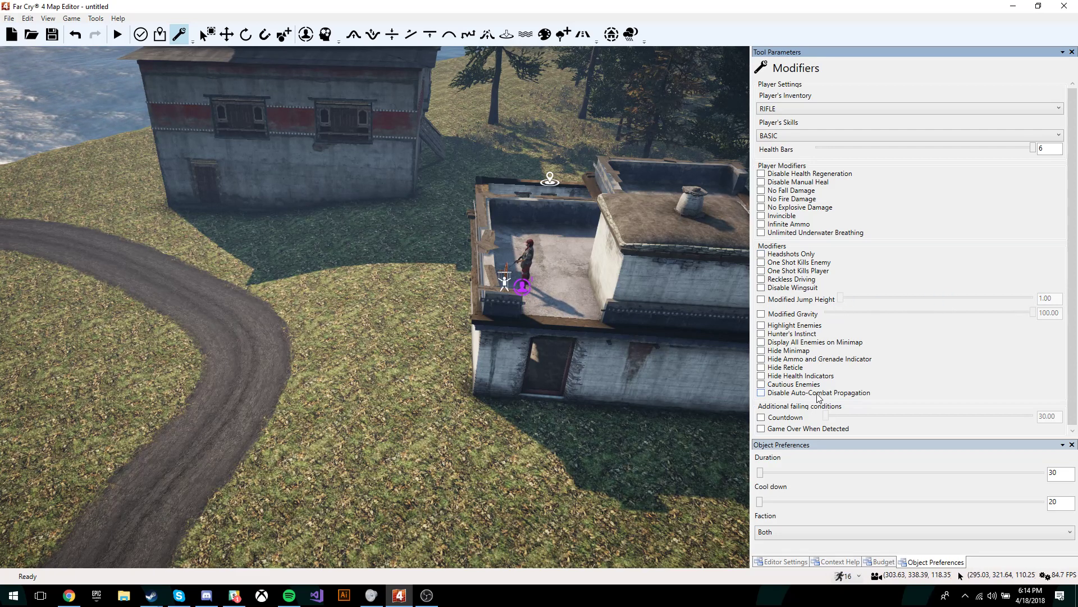
Step: Set Player's Skills to ALL and leave Player's Inventory on RIFLE
click(813, 138)
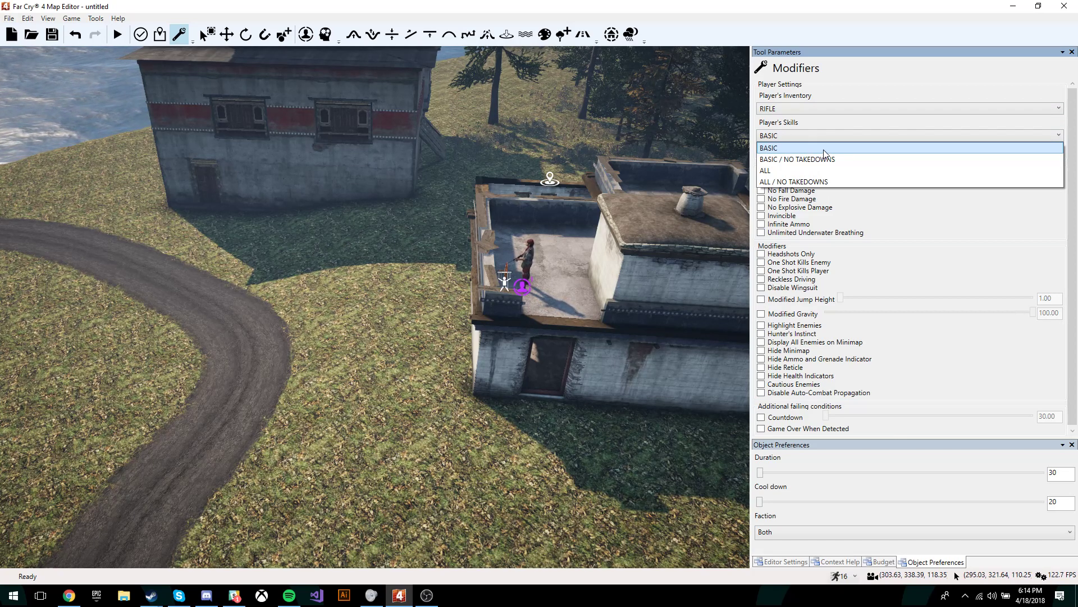
click(798, 171)
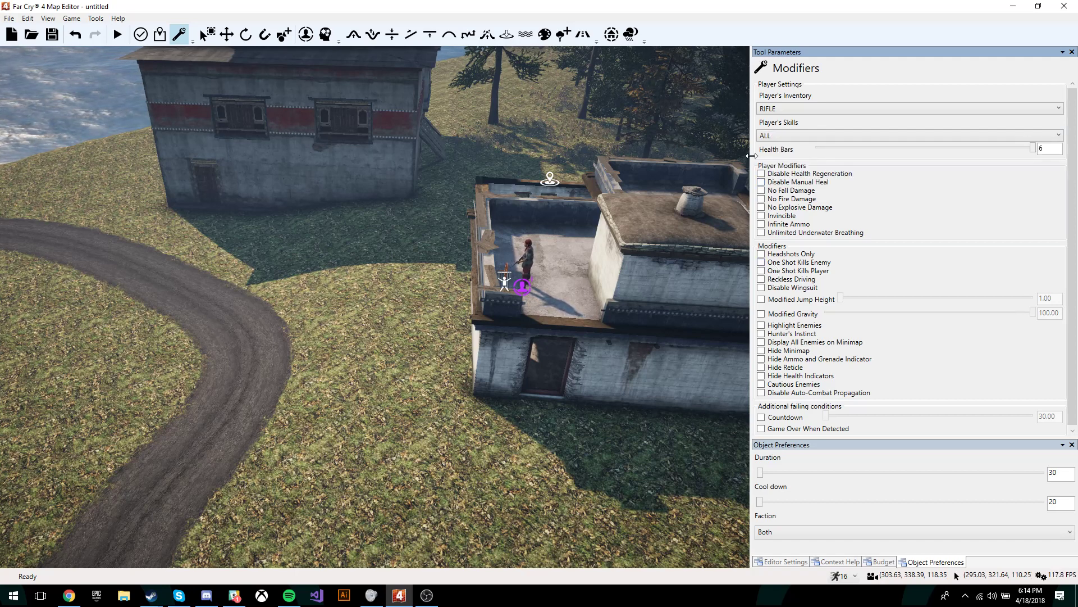
click(922, 109)
scroll(911, 214, up, 6)
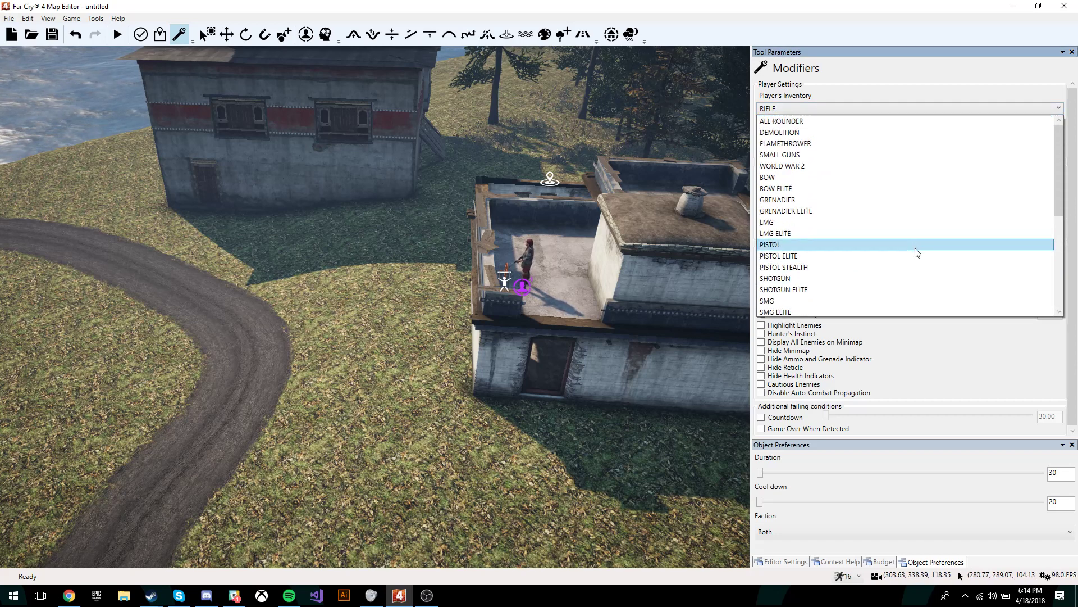
mouse_move(1060, 148)
mouse_down()
mouse_move(1070, 261)
mouse_move(1059, 136)
mouse_up()
click(957, 103)
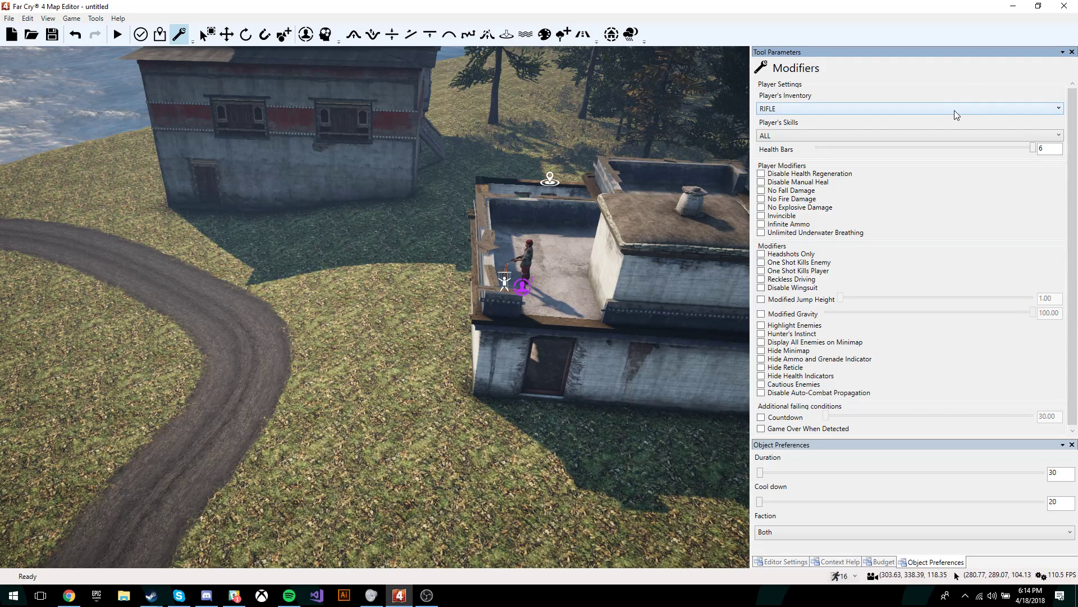
click(955, 110)
click(955, 110)
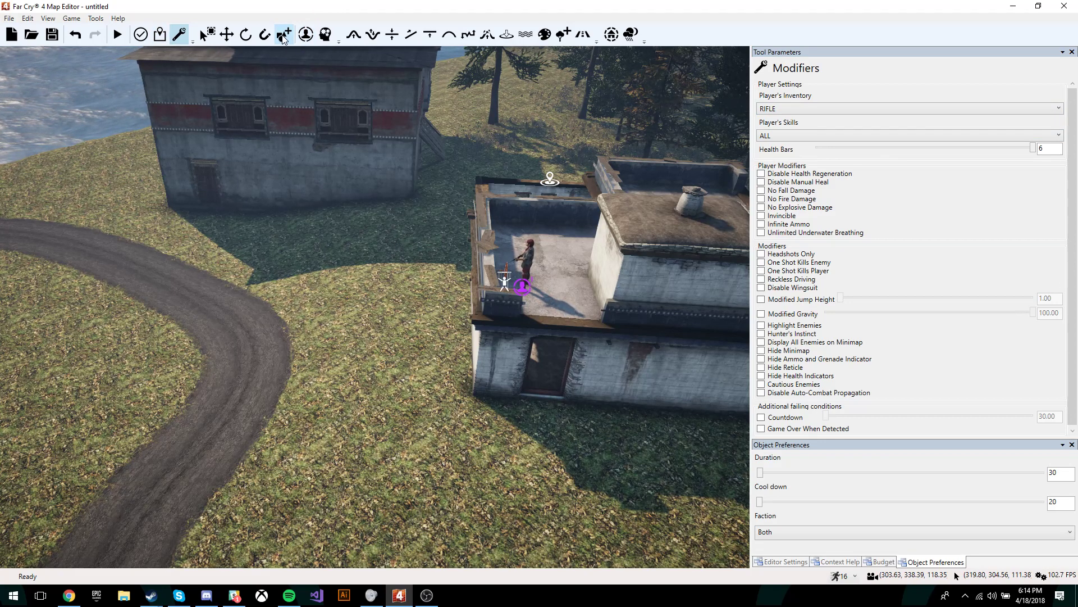
Step: Review the Map validation report: enemy AI and spawn checks pass, snapshot check fails
click(147, 36)
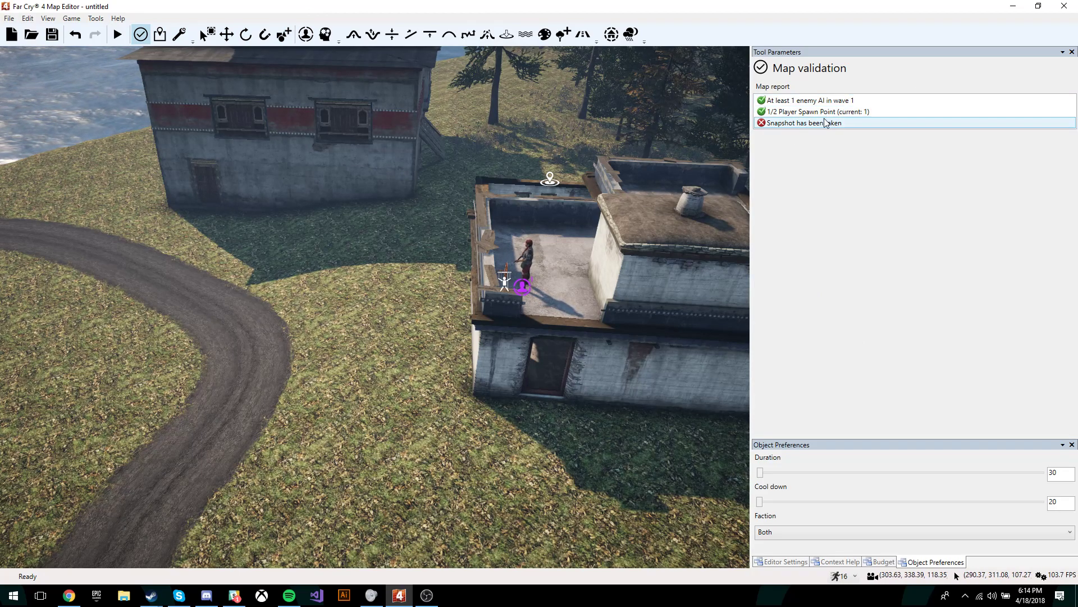
right_drag(506, 247, 306, 276)
mouse_move(385, 253)
right_down()
mouse_move(428, 230)
mouse_move(386, 258)
right_up()
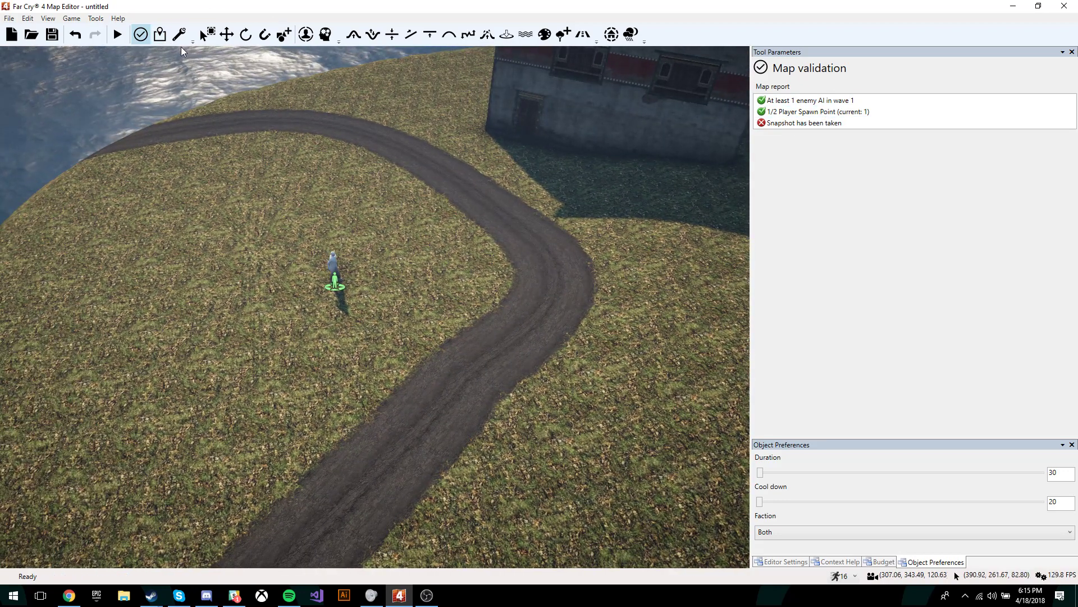
click(160, 35)
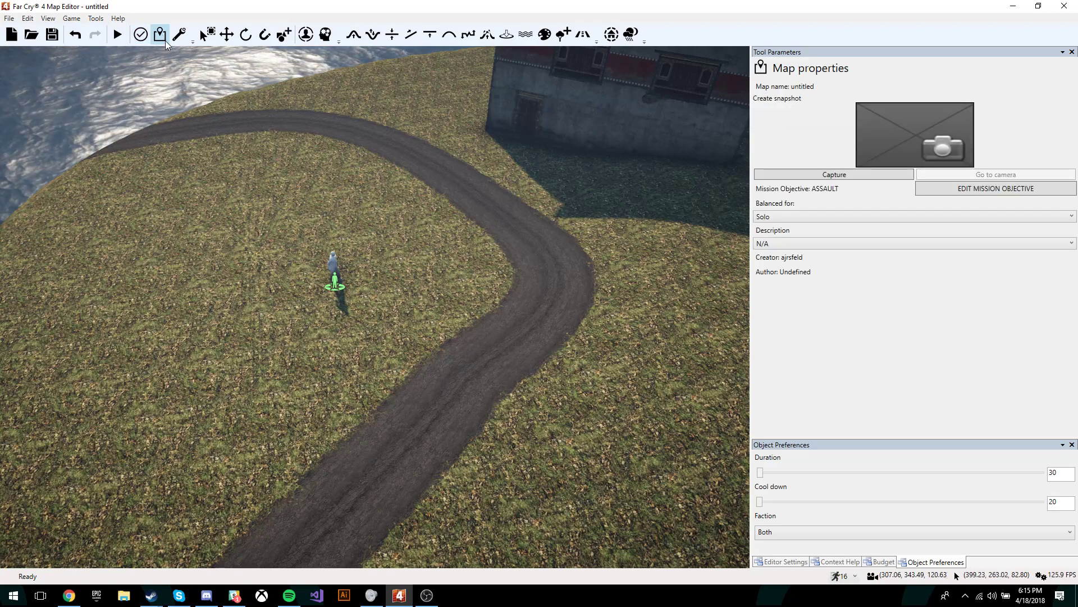
Step: Frame the whole island, capture it as the map snapshot, and recheck validation
right_drag(450, 220, 292, 216)
key(s)
right_drag(450, 269, 603, 217)
key(a)
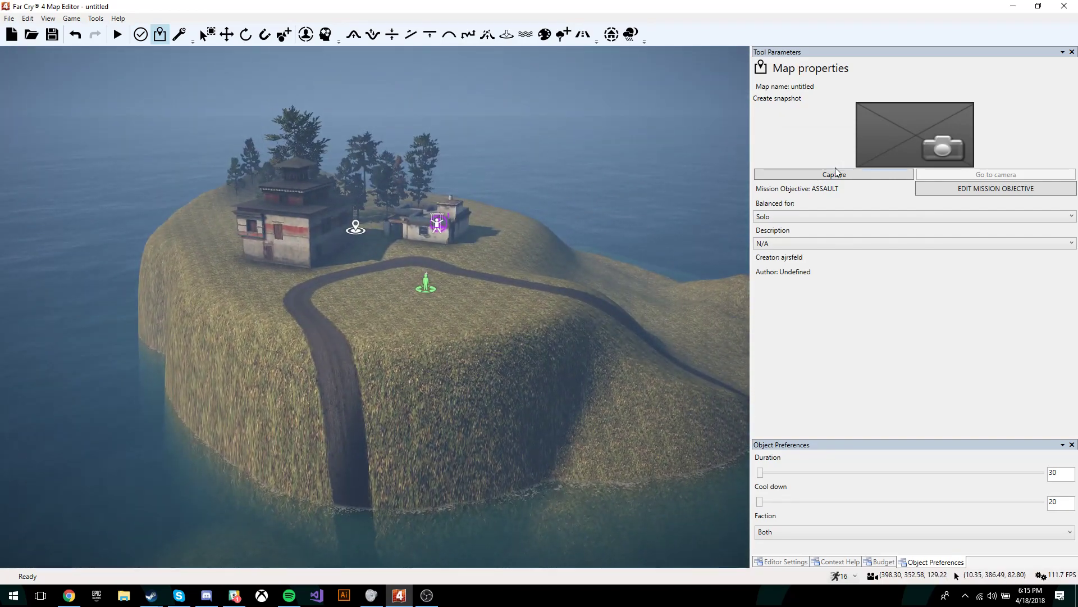
click(834, 174)
key(w)
right_drag(724, 247, 688, 233)
right_drag(443, 348, 319, 321)
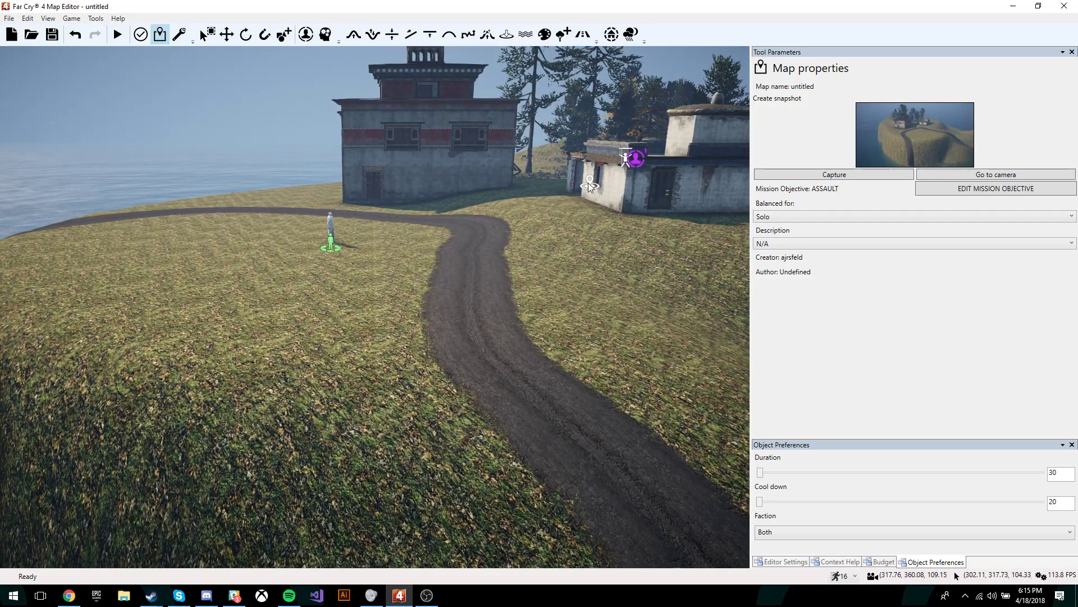
click(140, 35)
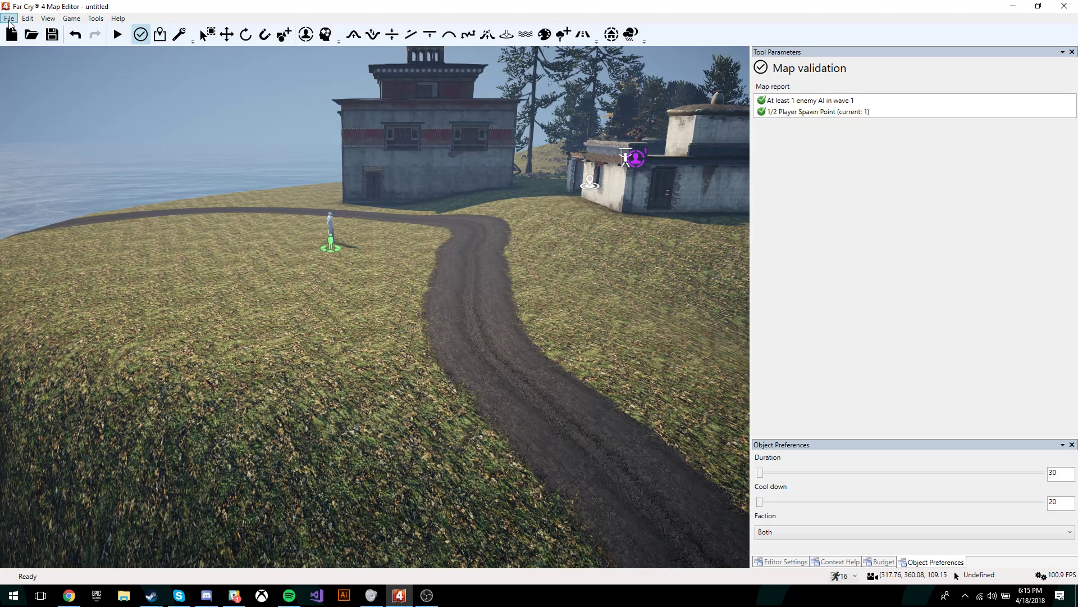
Step: Save the map as 'TutorialLevel', replacing the name 'untitled'
click(9, 18)
click(20, 60)
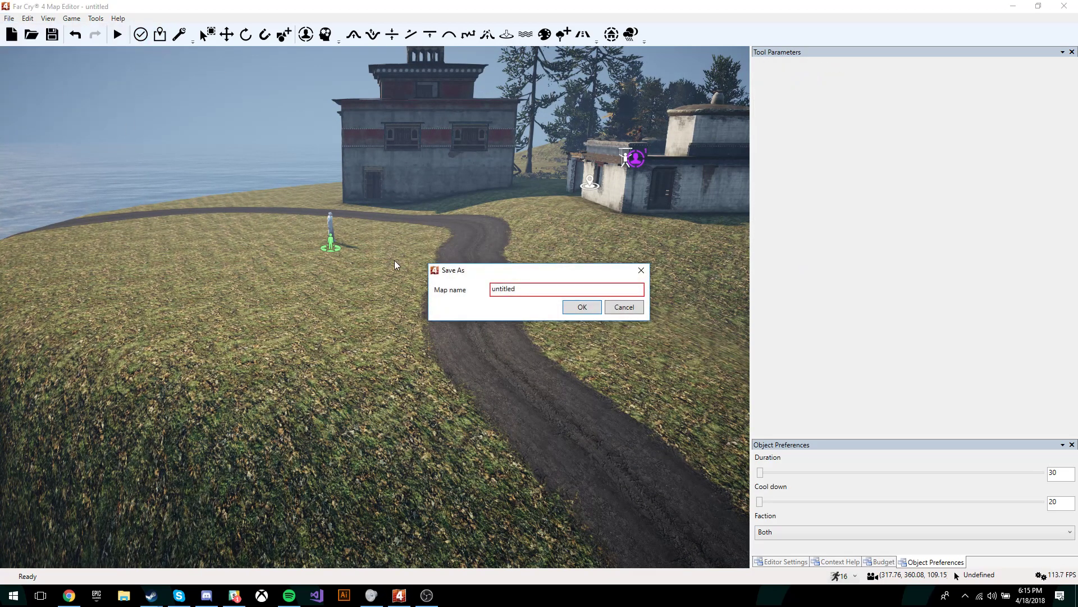
drag(541, 289, 407, 281)
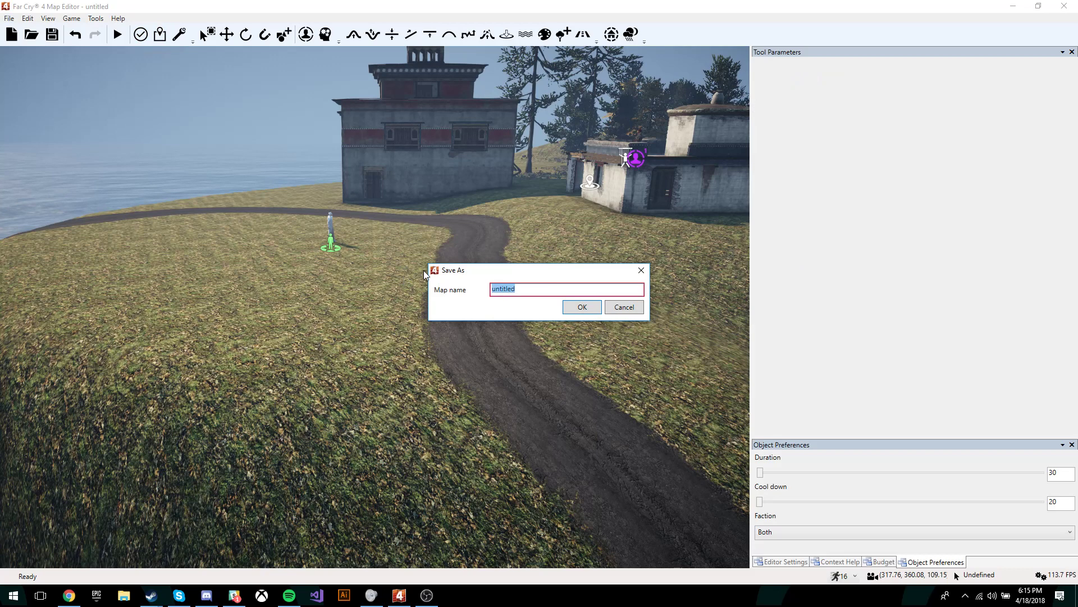
text(TutorialLe)
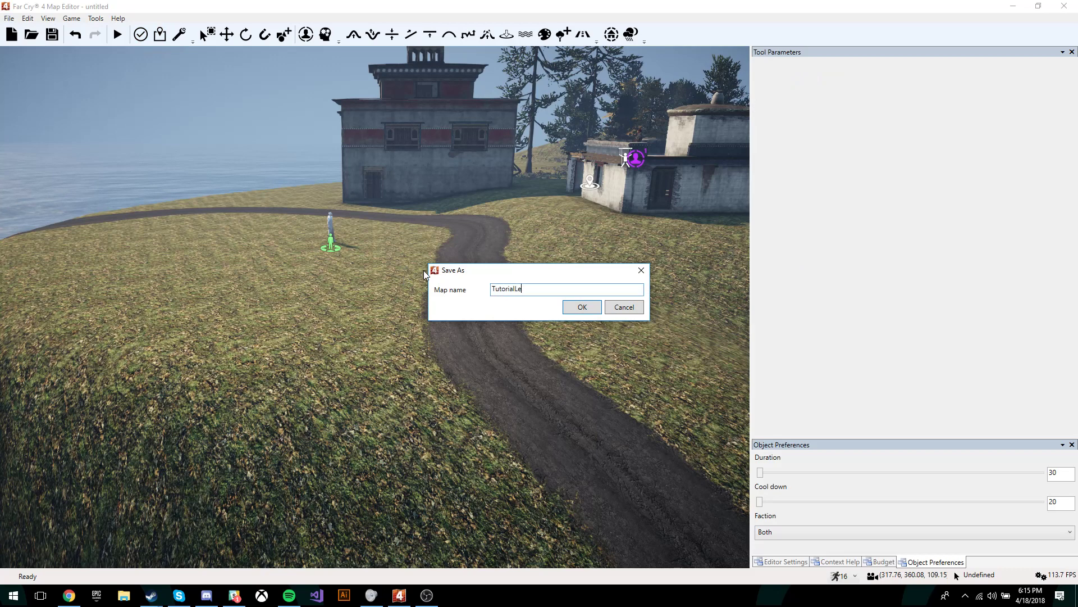
text(vel)
key(Return)
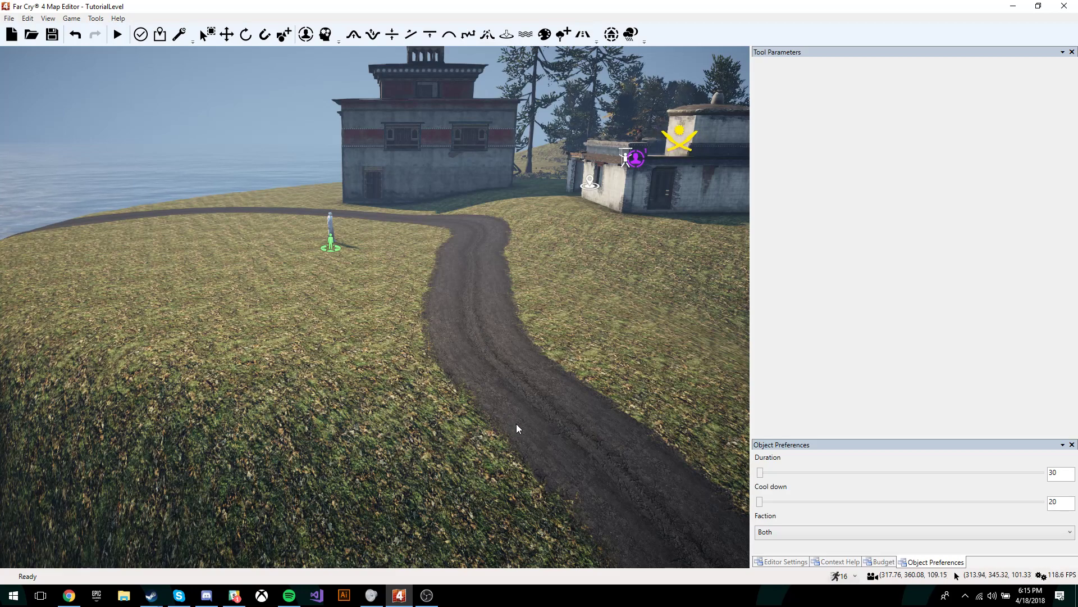
key(w)
right_drag(517, 424, 561, 393)
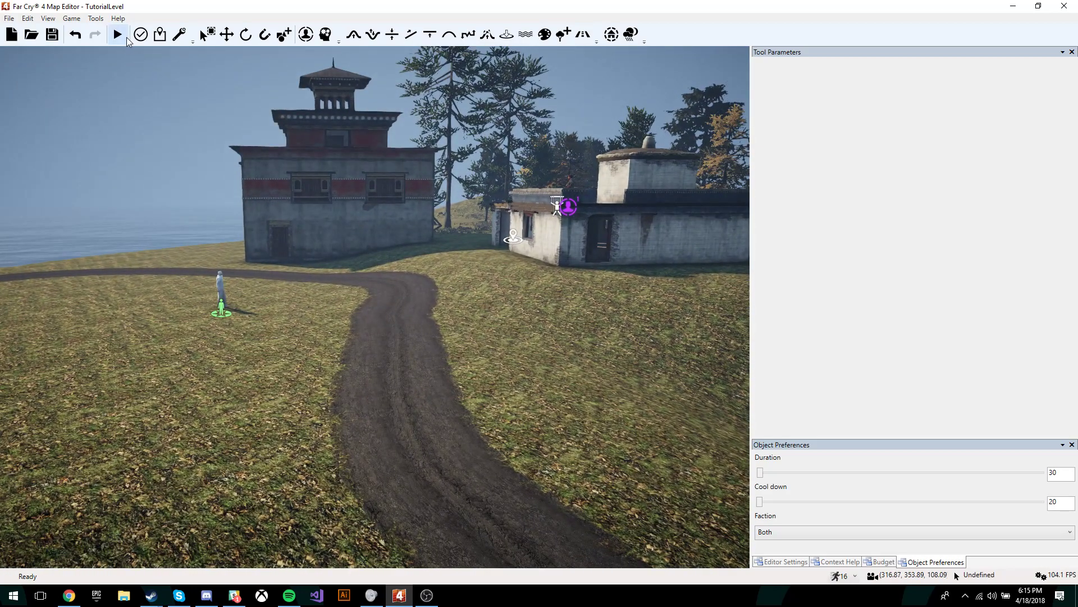
Step: Launch a play-test of TutorialLevel and accept the Assault mission briefing
click(179, 35)
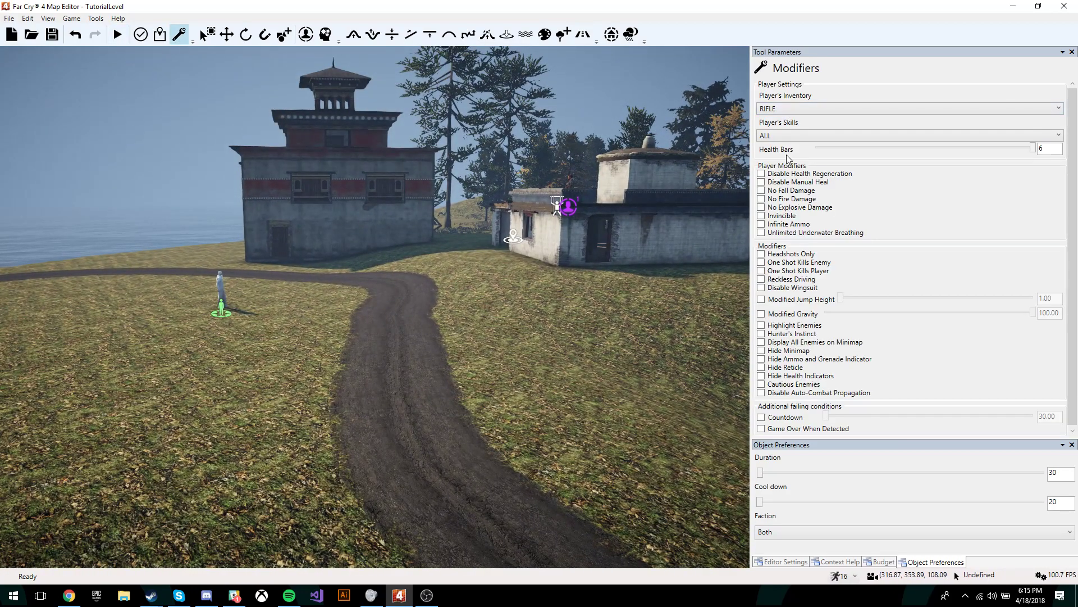
click(117, 34)
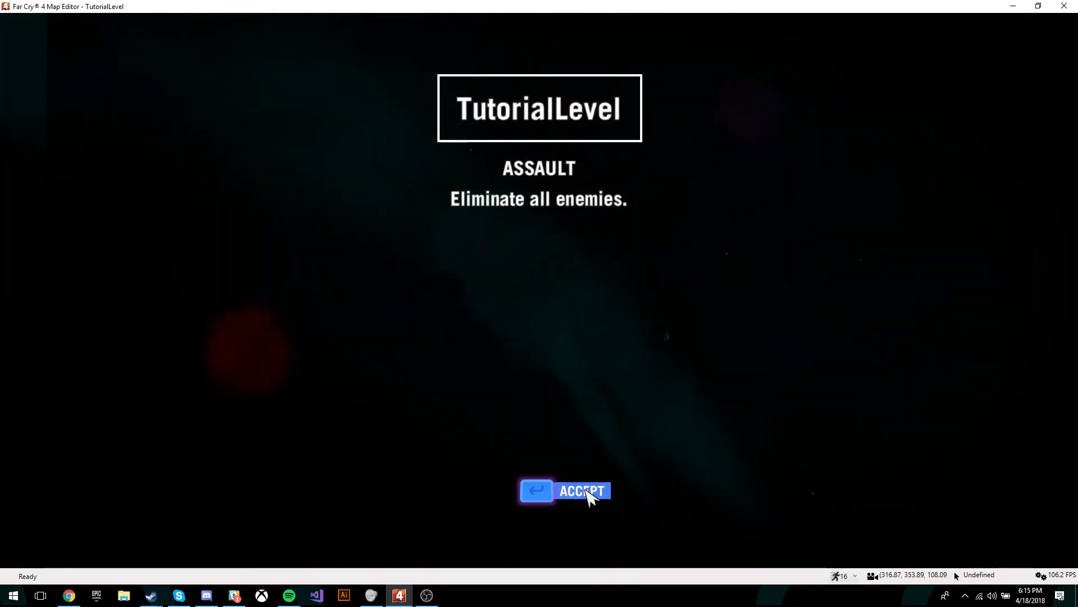
click(584, 491)
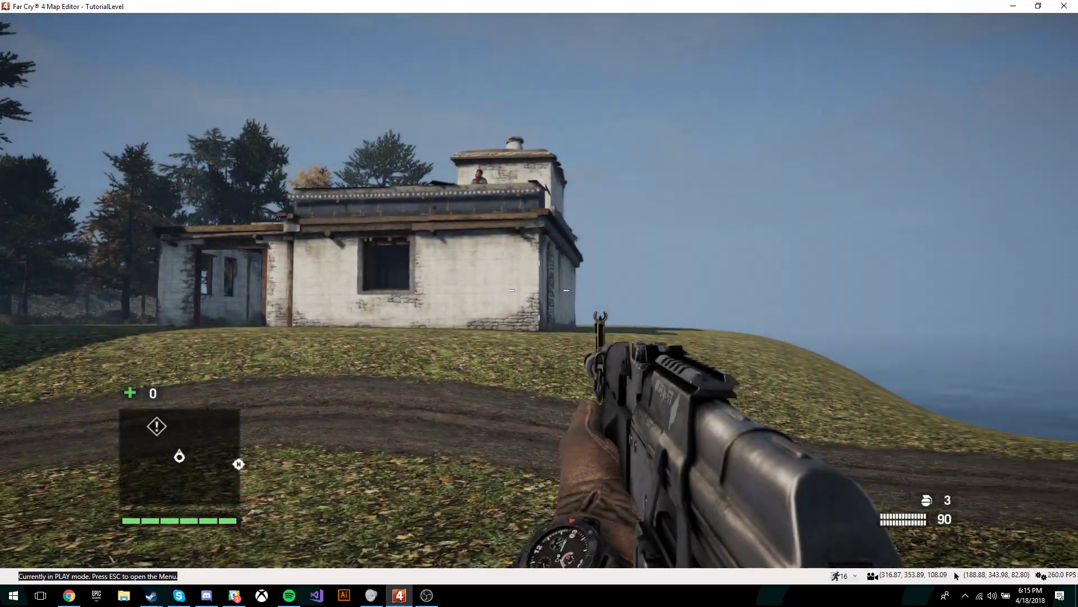
Step: Shoot the rooftop guard, then exit play mode back to the Map Editor
key(a)
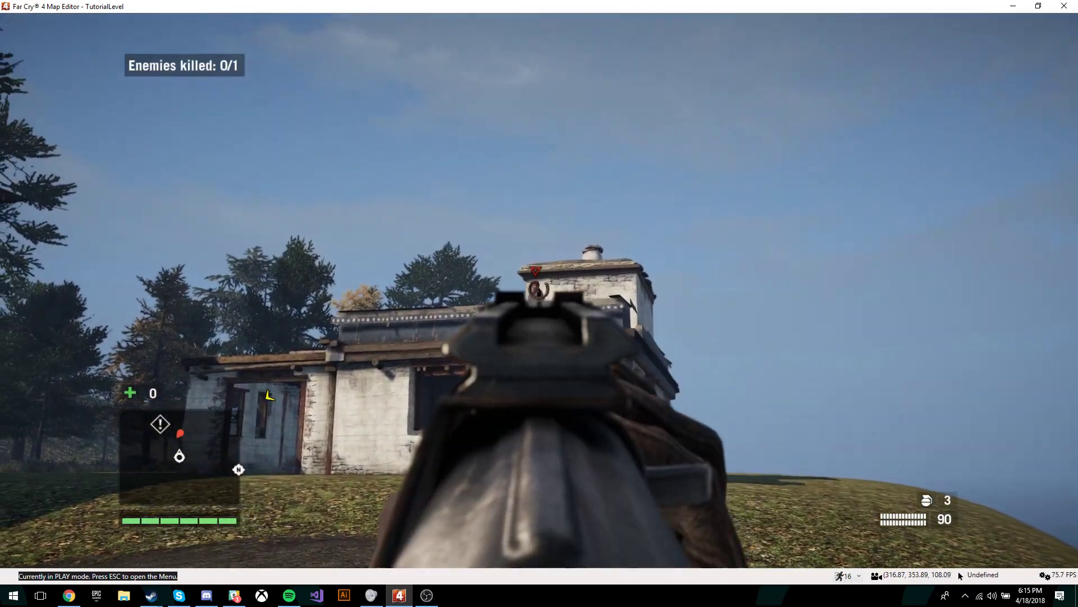
click(539, 290)
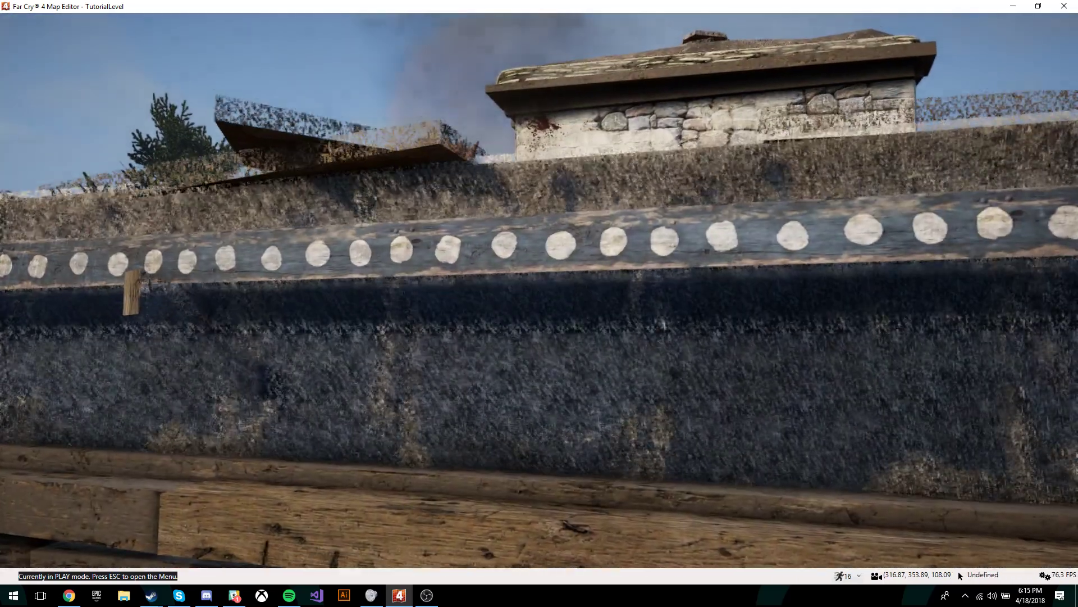
key(Escape)
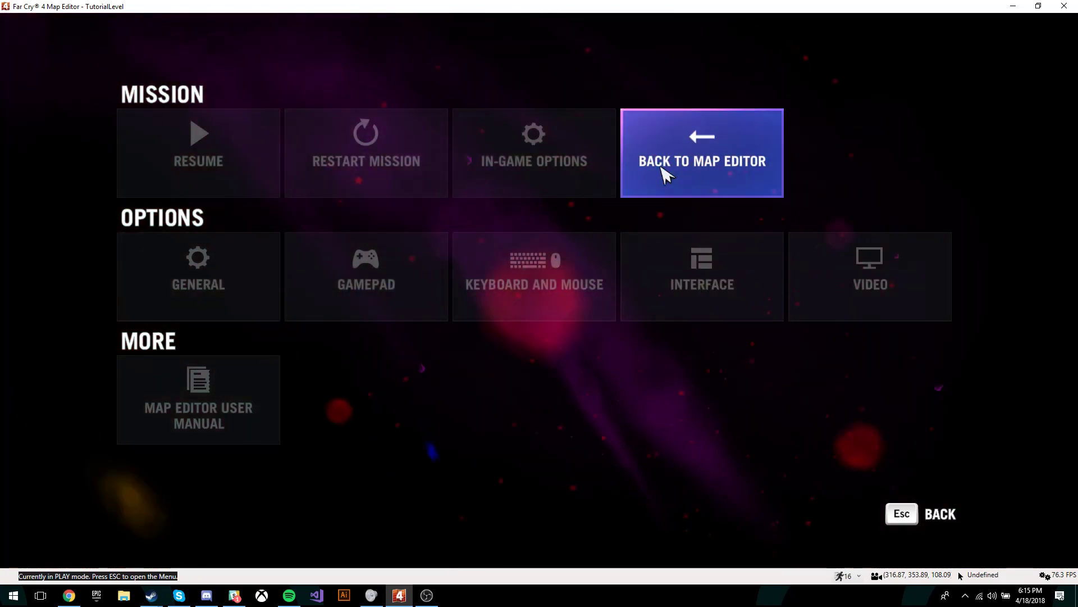
click(731, 174)
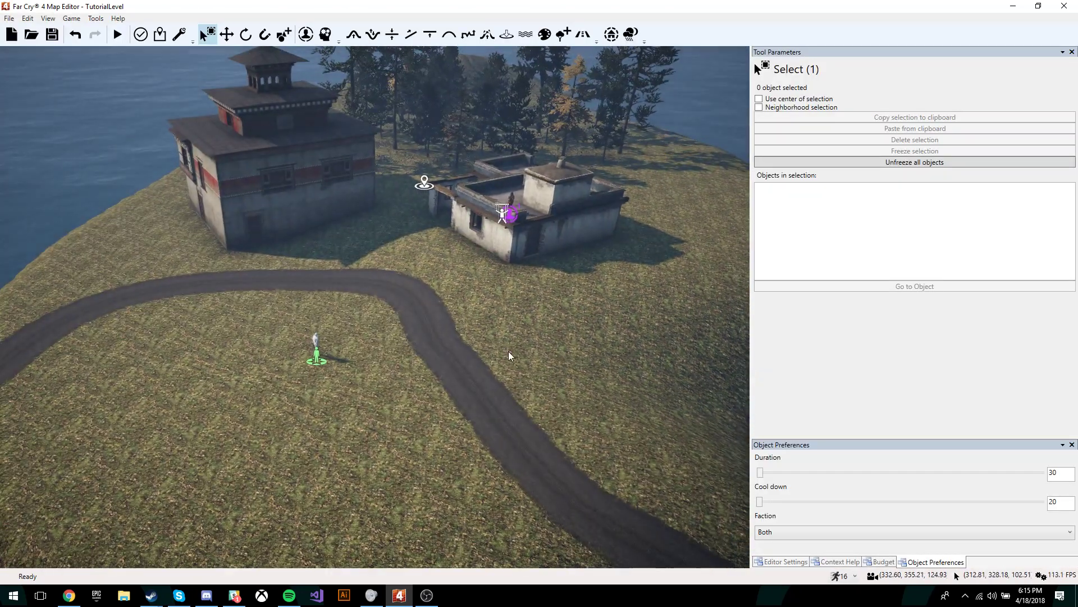
key(s)
right_drag(510, 356, 528, 356)
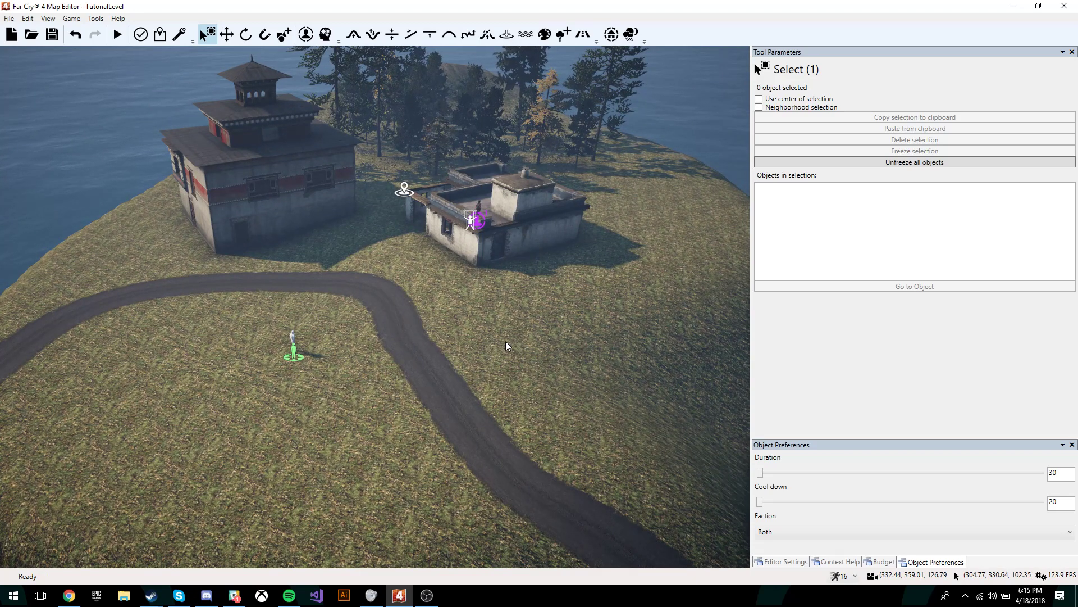
click(421, 359)
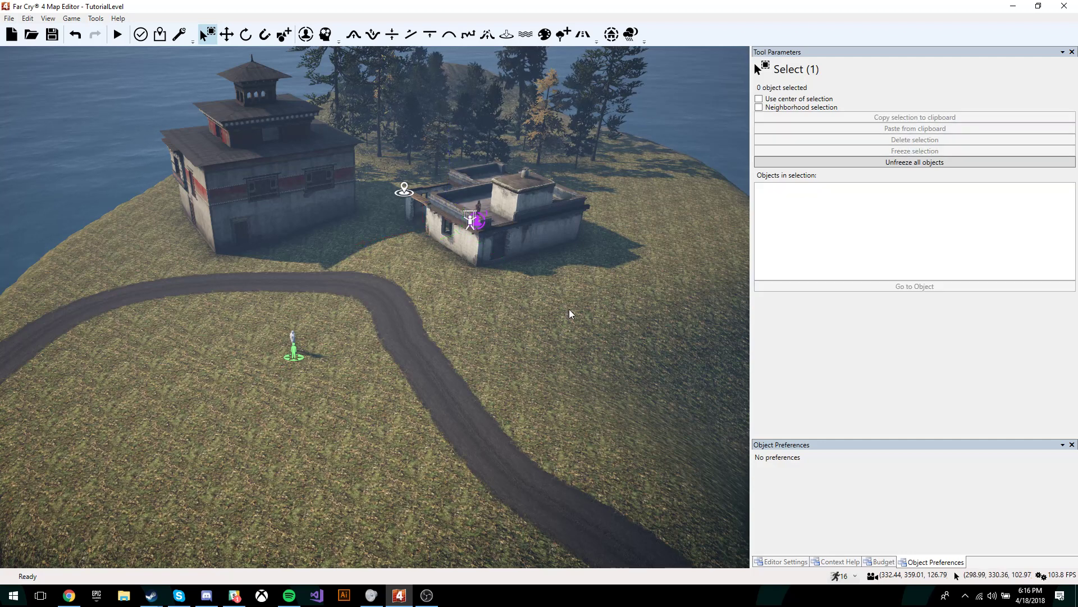
drag(565, 315, 479, 191)
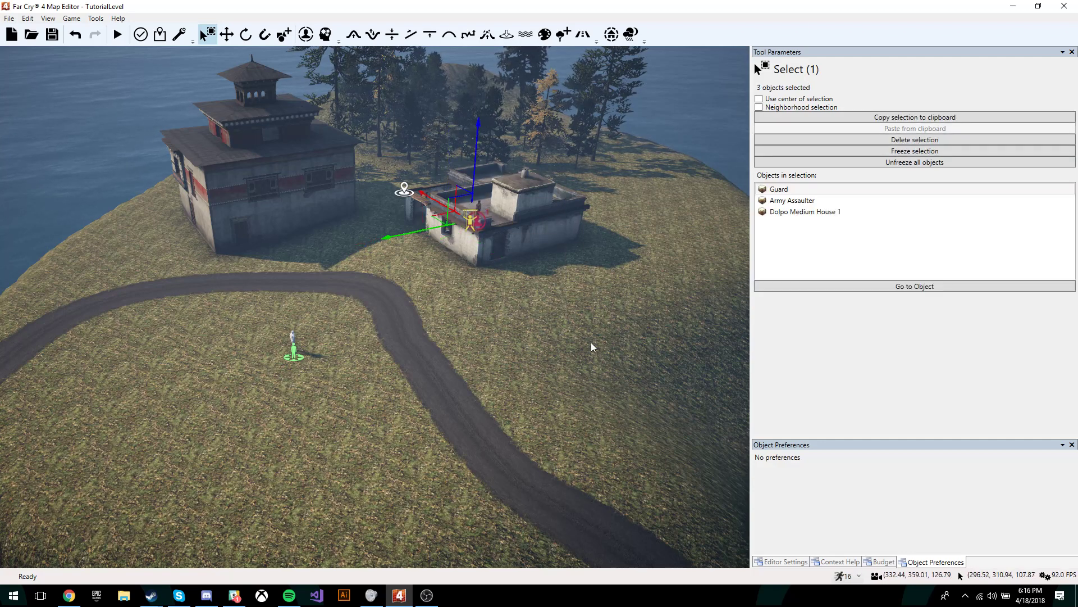
click(596, 347)
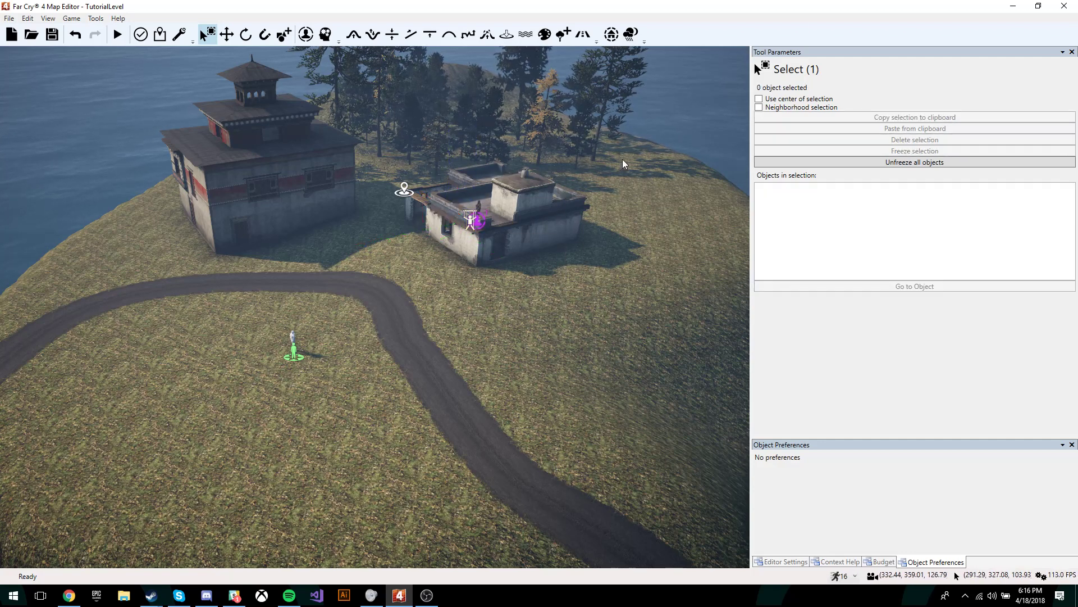
drag(644, 97, 143, 281)
click(527, 370)
scroll(527, 385, down, 5)
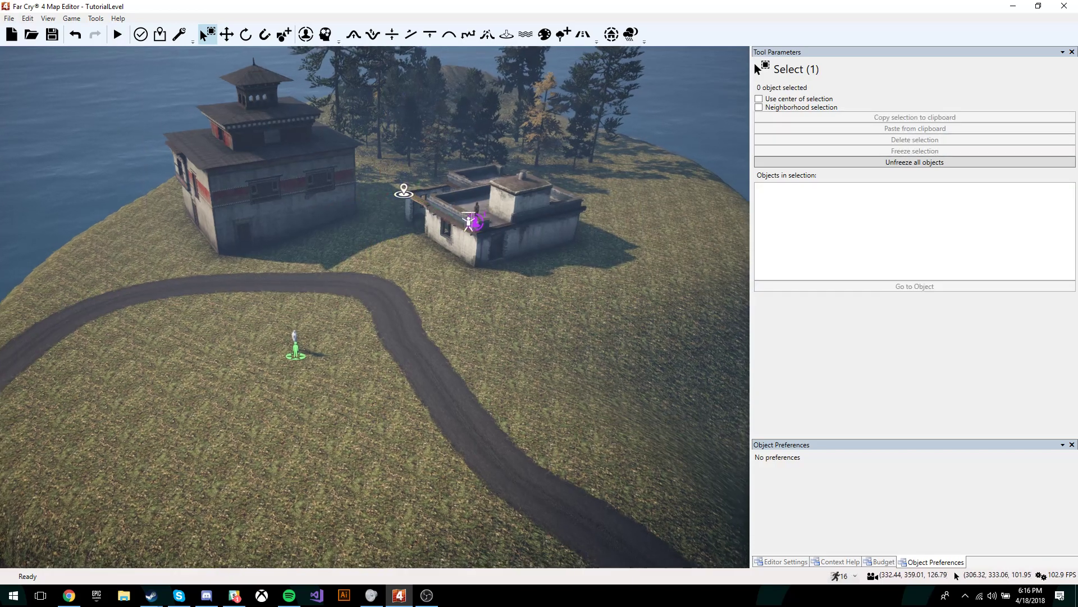
key(w)
right_drag(528, 385, 587, 386)
key(w)
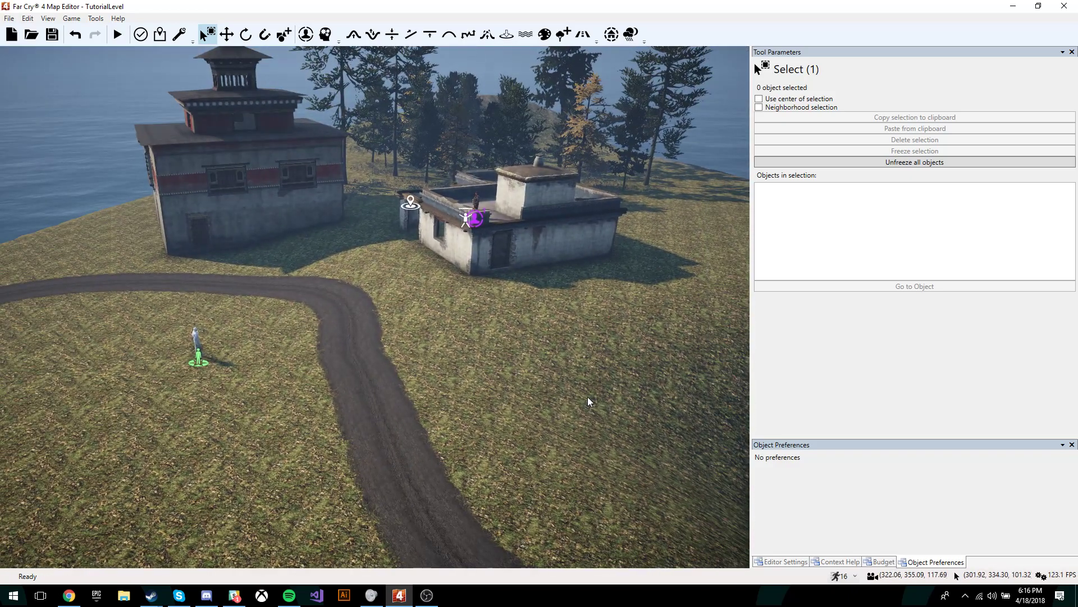